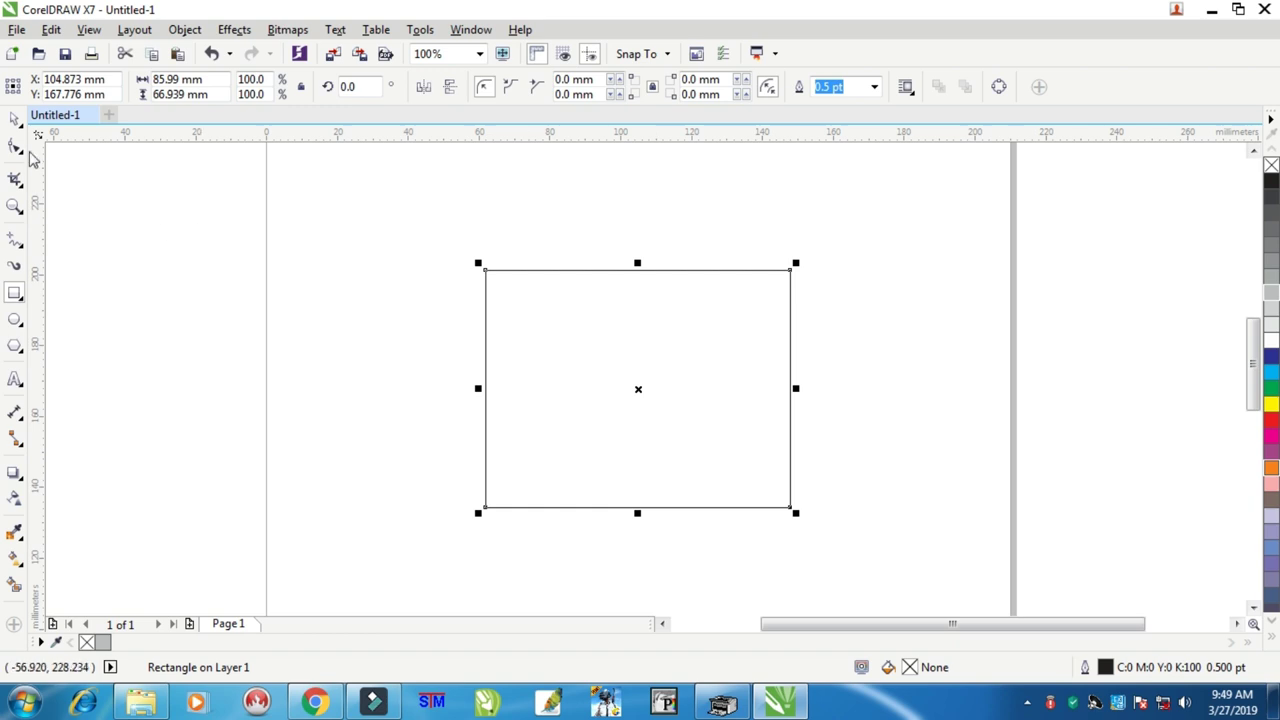
Step: Move the rectangle slightly up and left so its center is at about X 103 mm, Y 173 mm
left_click(14, 118)
left_click_drag(600, 346, 597, 328)
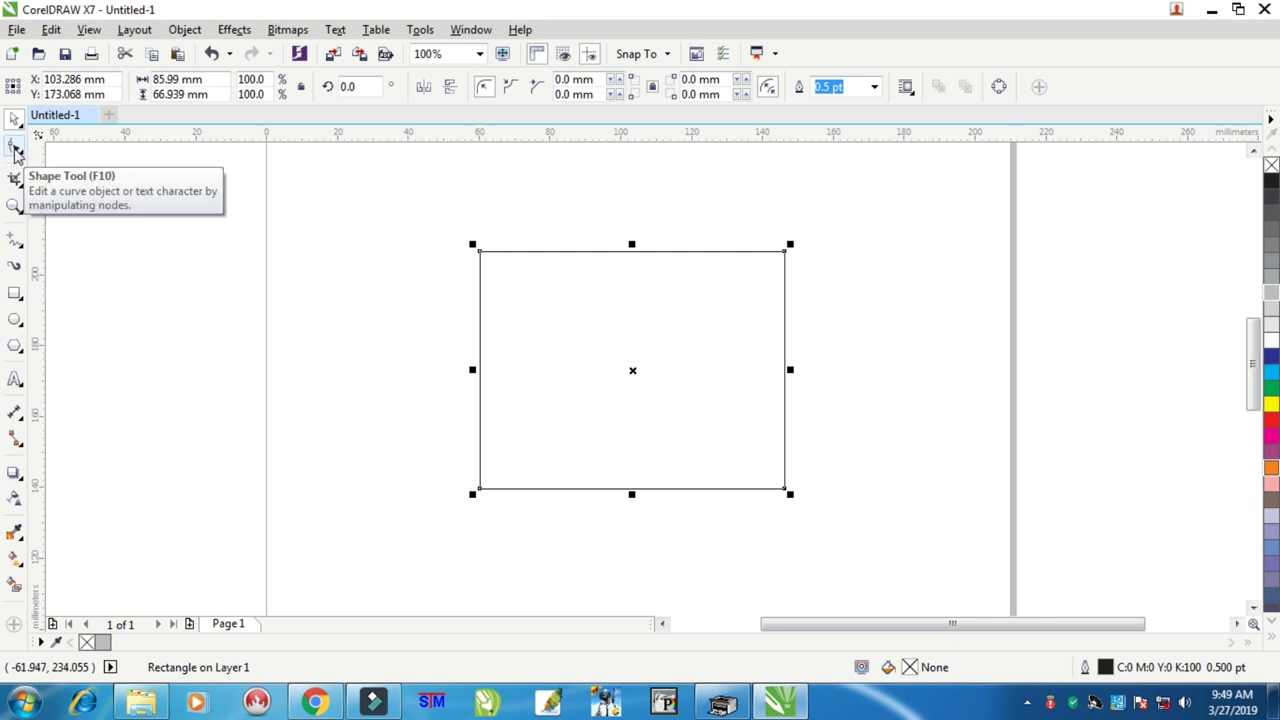
Step: Try rounding all four corners of the rectangle together by about 9.8 mm with the Shape tool, and undo it
left_click(15, 148)
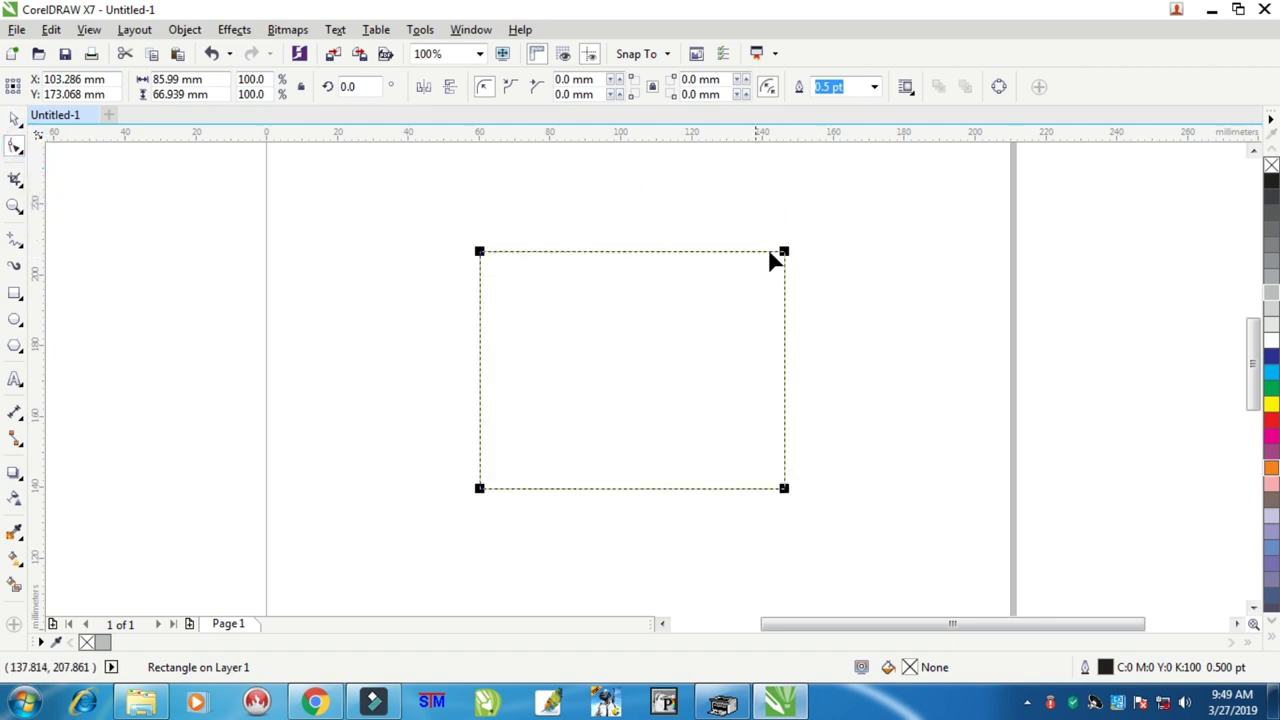
left_click_drag(785, 253, 809, 288)
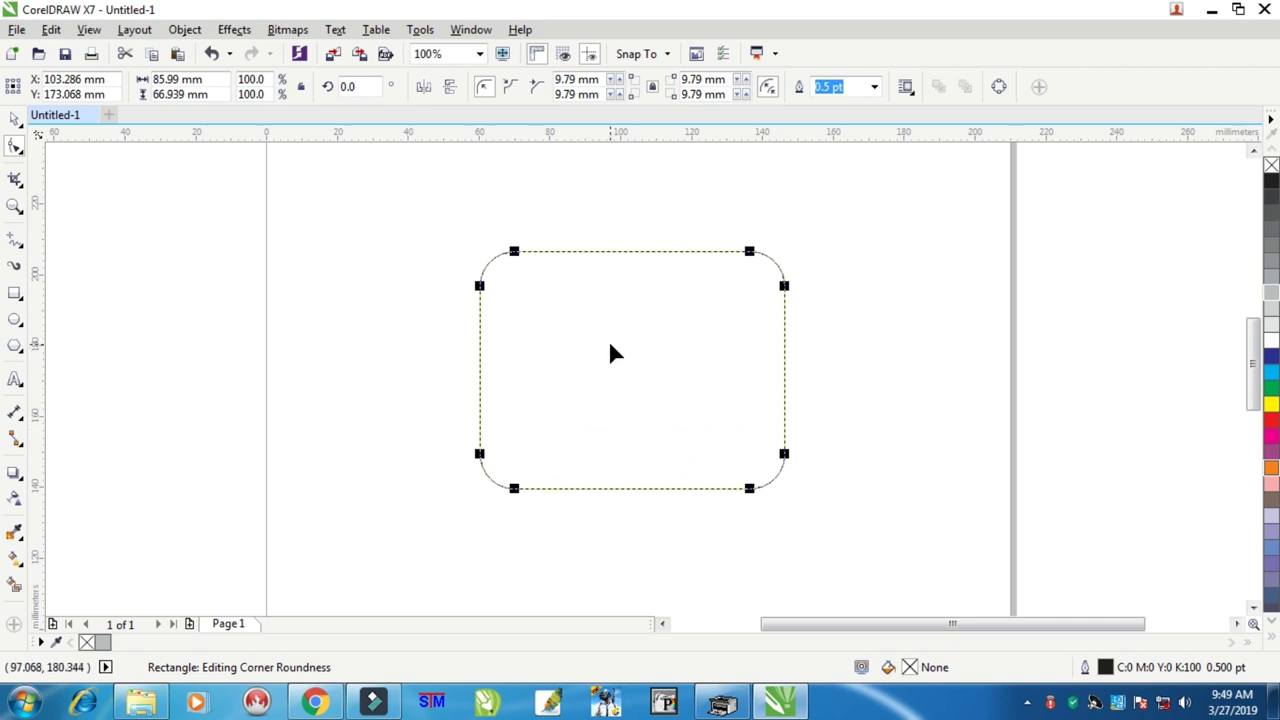
key("ctrl+z")
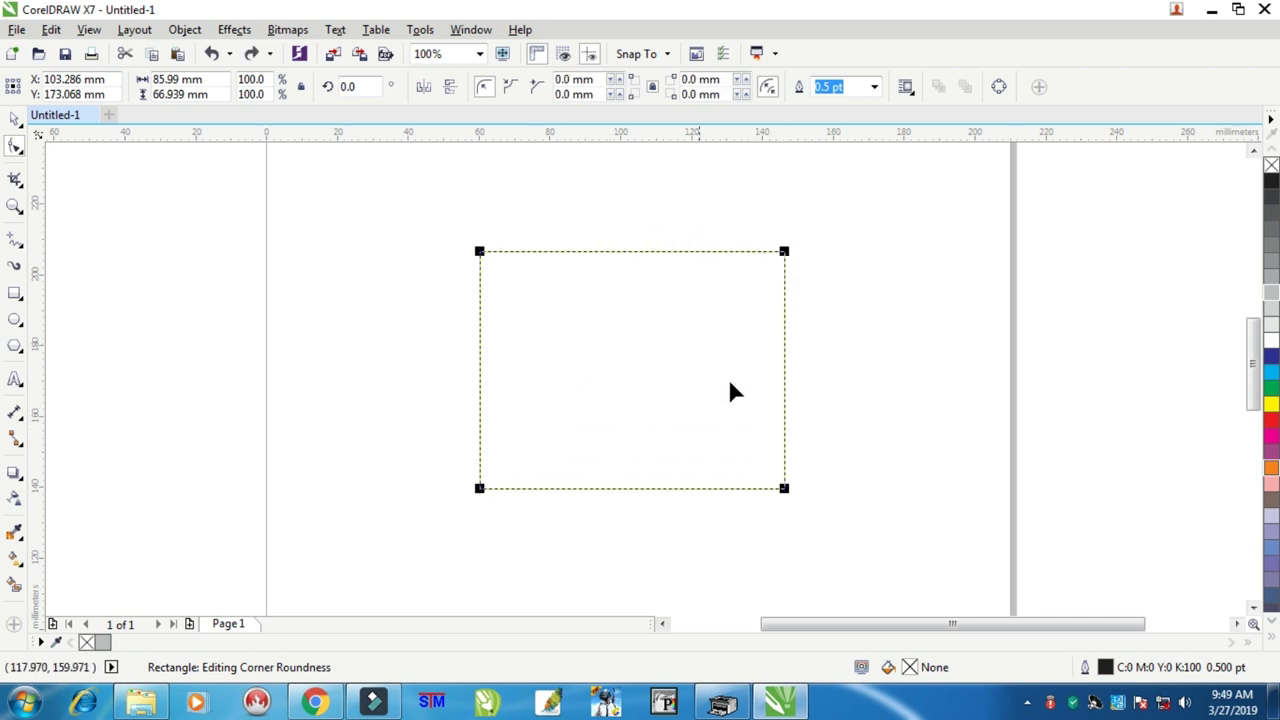
Step: Try rounding only the rectangle's upper-right corner by about 13.2 mm, and undo it
left_click(785, 254)
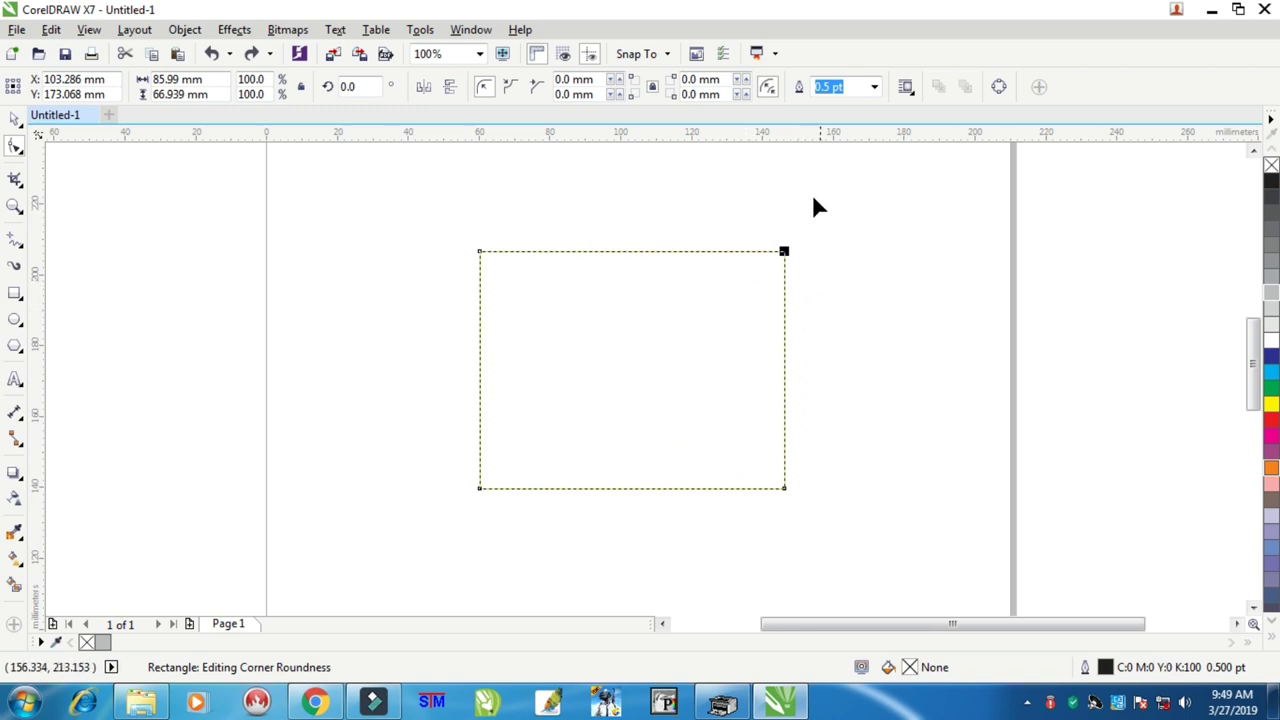
left_click_drag(787, 257, 808, 298)
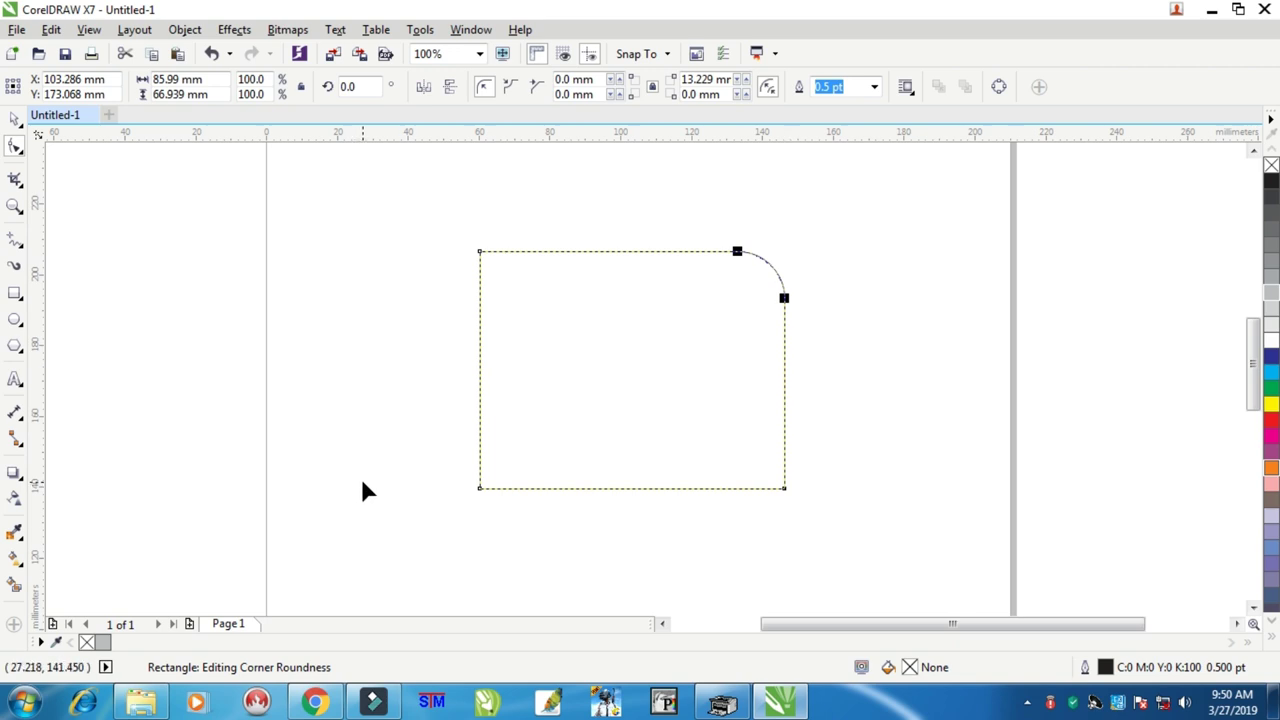
key("ctrl+z")
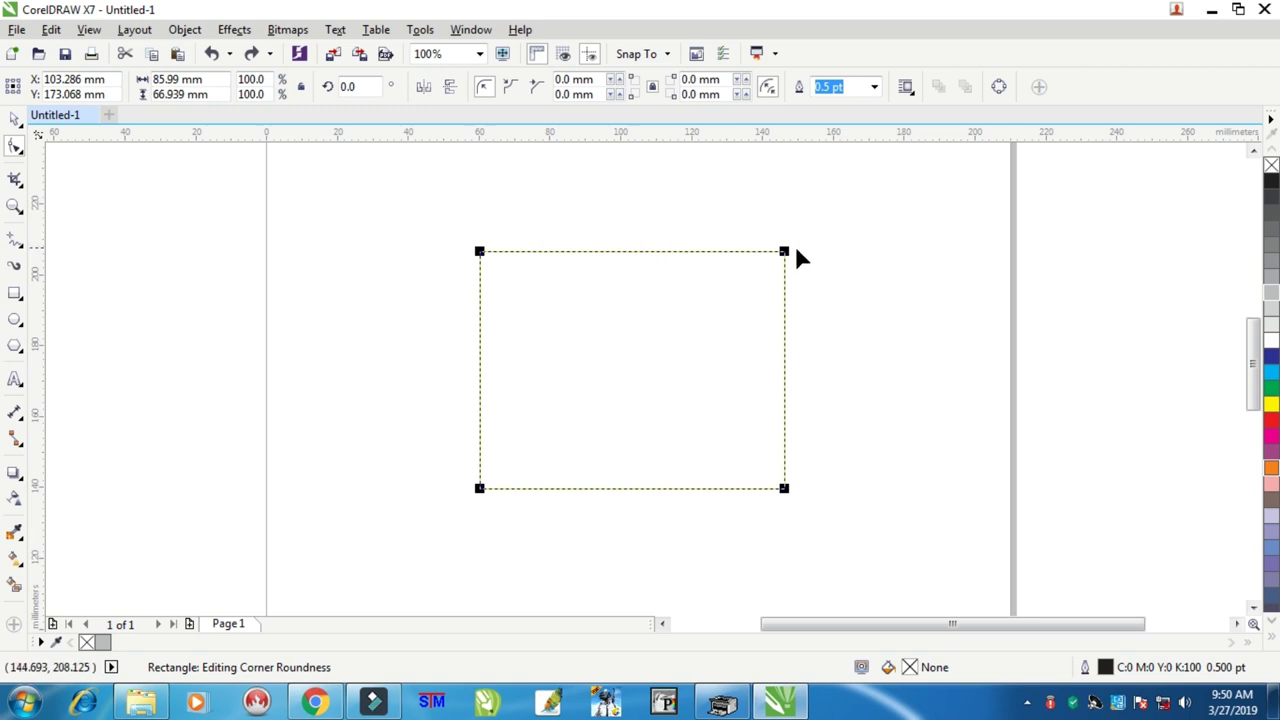
Step: Try rounding the rectangle's upper-right and lower-left corners together by about 21.4 mm, and undo it
left_click(784, 252)
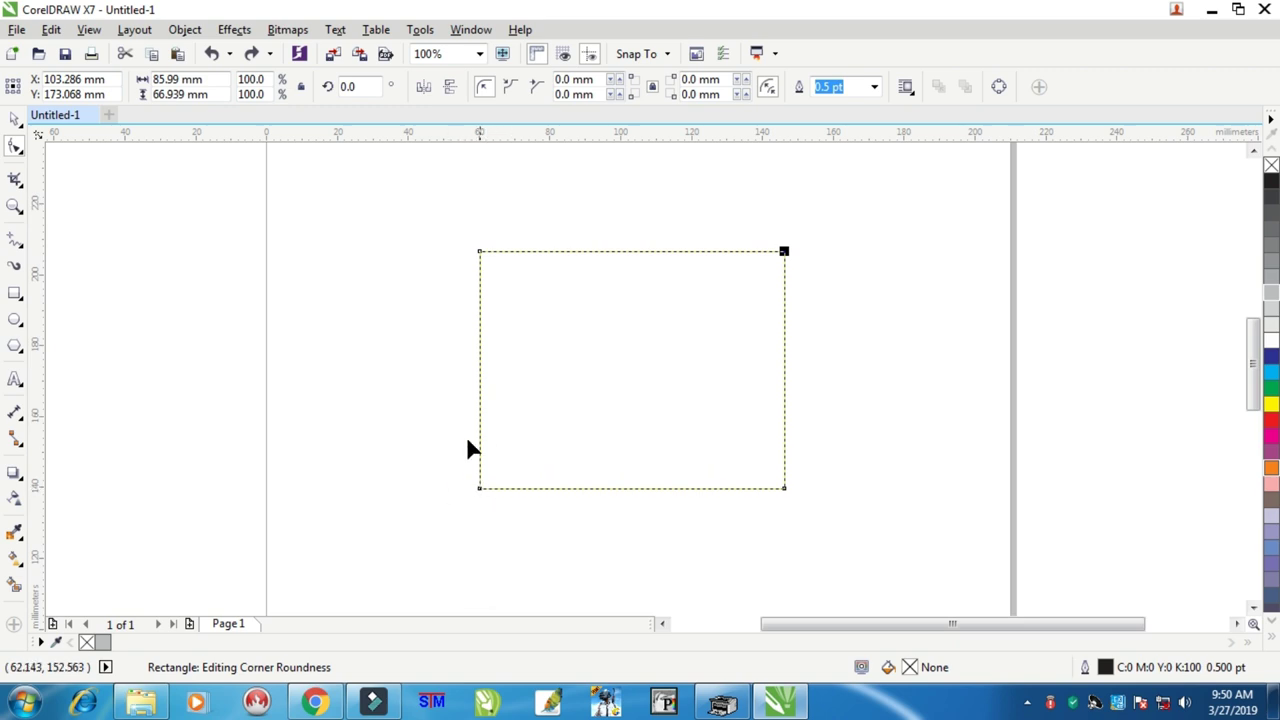
left_click(479, 489, "shift")
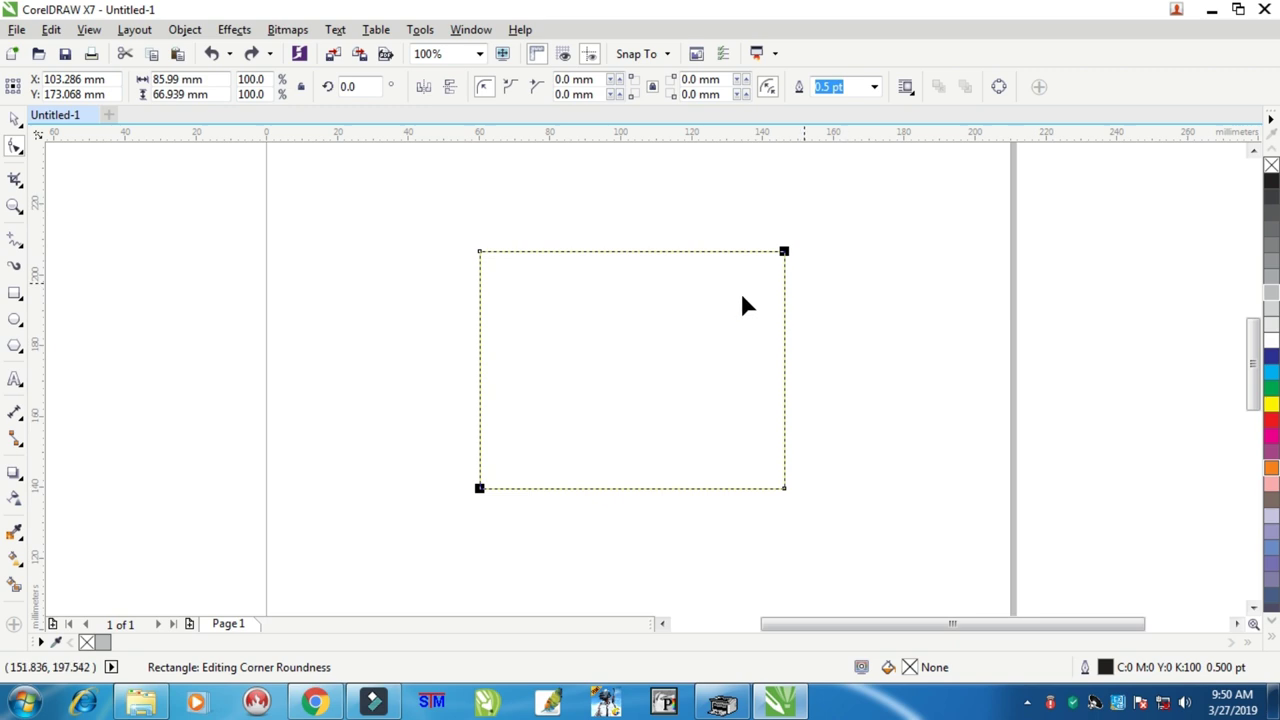
left_click_drag(786, 255, 841, 336)
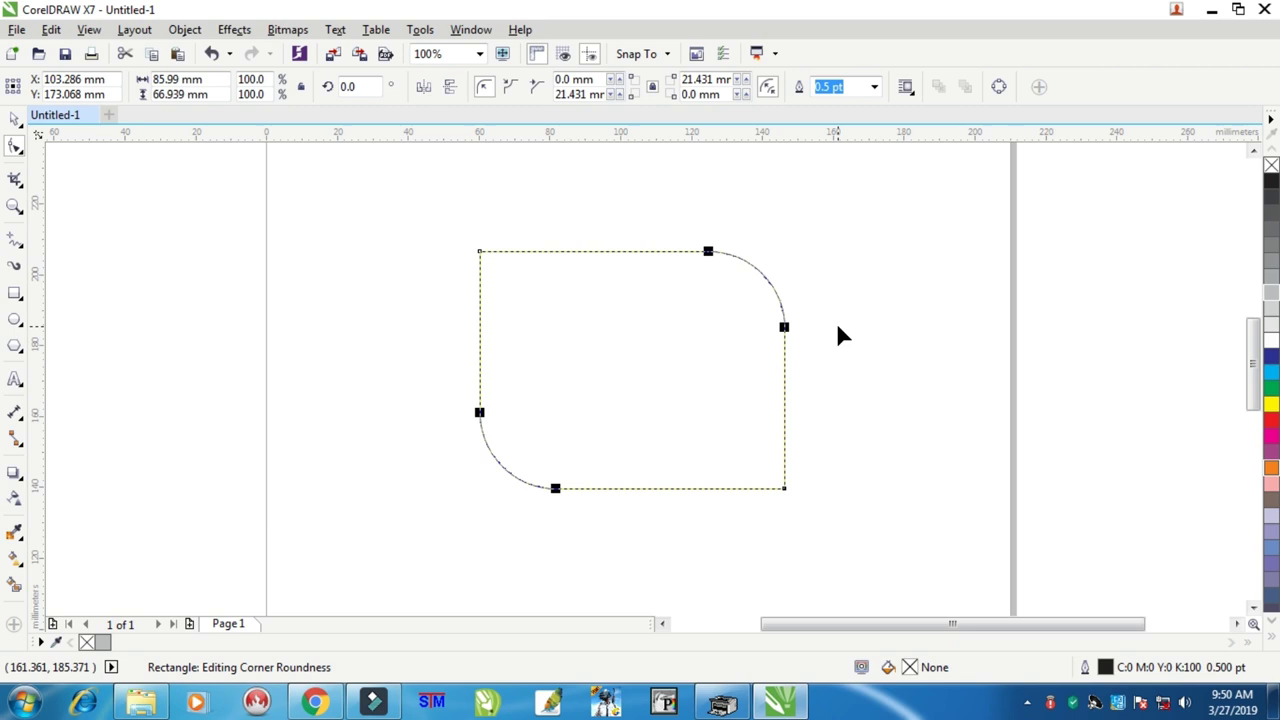
key("ctrl+z")
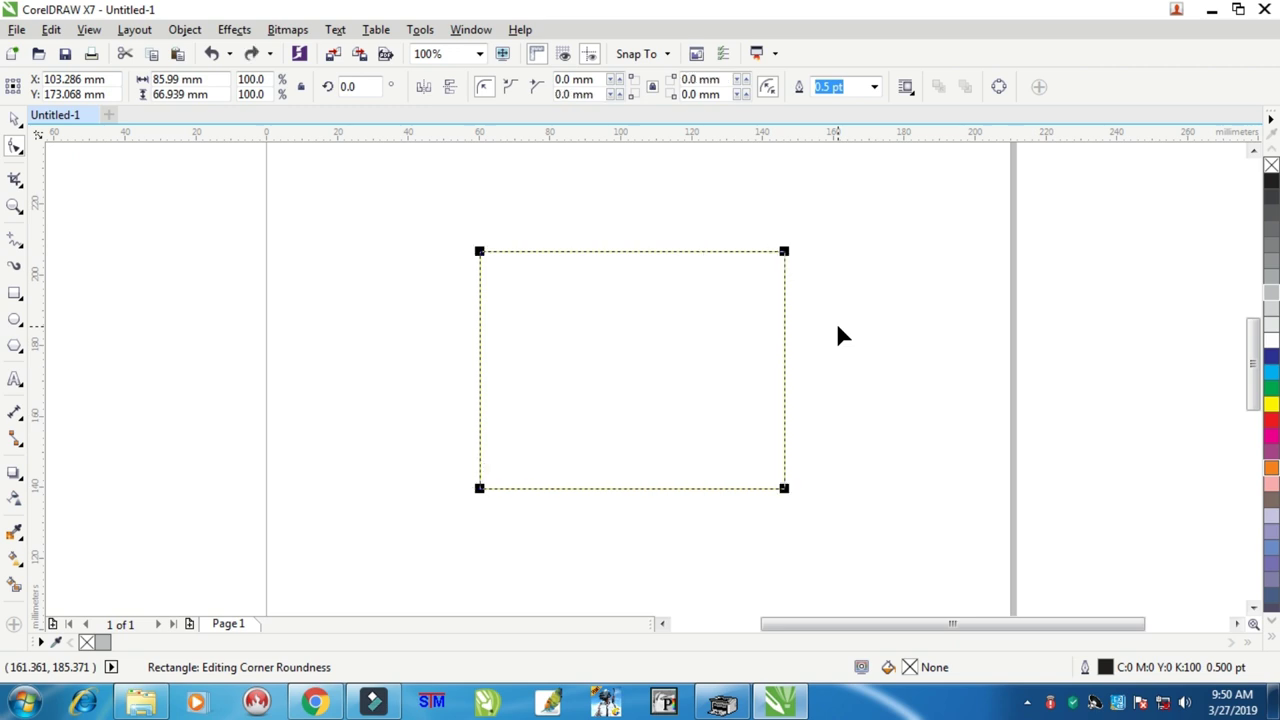
Step: Round all four rectangle corners by about 3.4 mm and enlarge the upper-right and lower-left corners to about 19.3 mm
left_click_drag(786, 253, 775, 253)
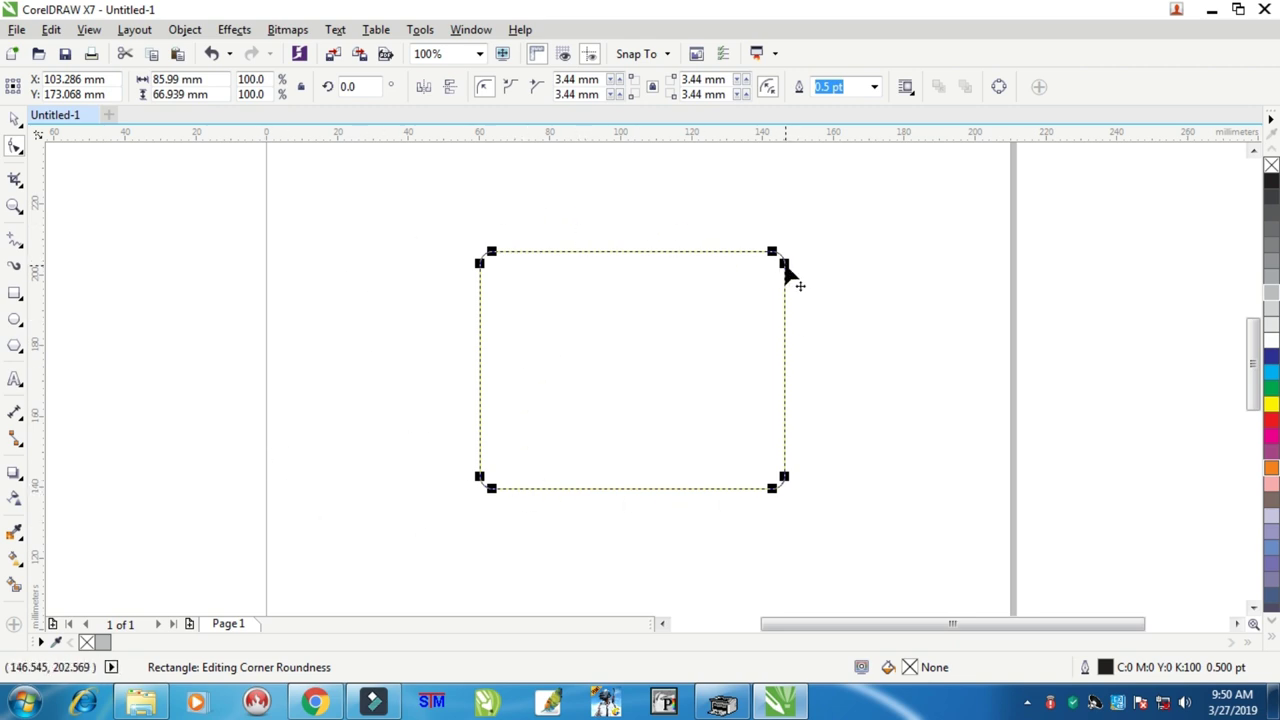
left_click(784, 264)
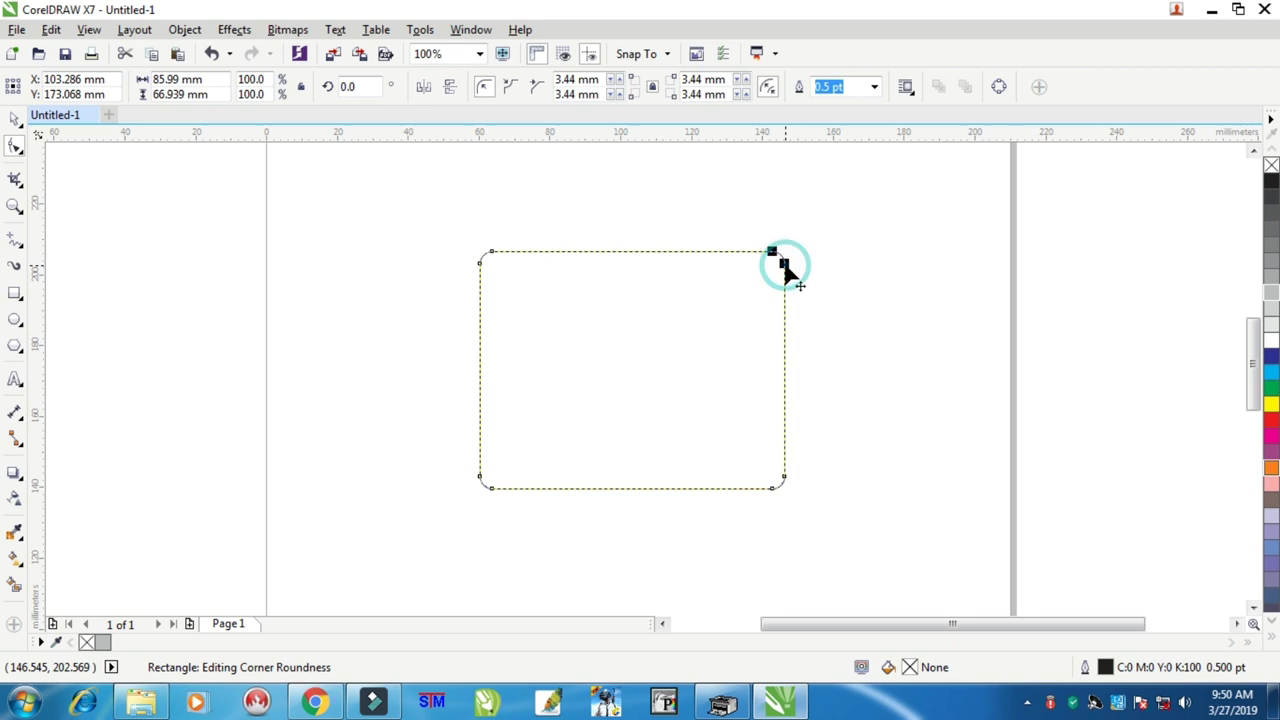
left_click(491, 488, "shift")
left_click_drag(785, 265, 812, 321)
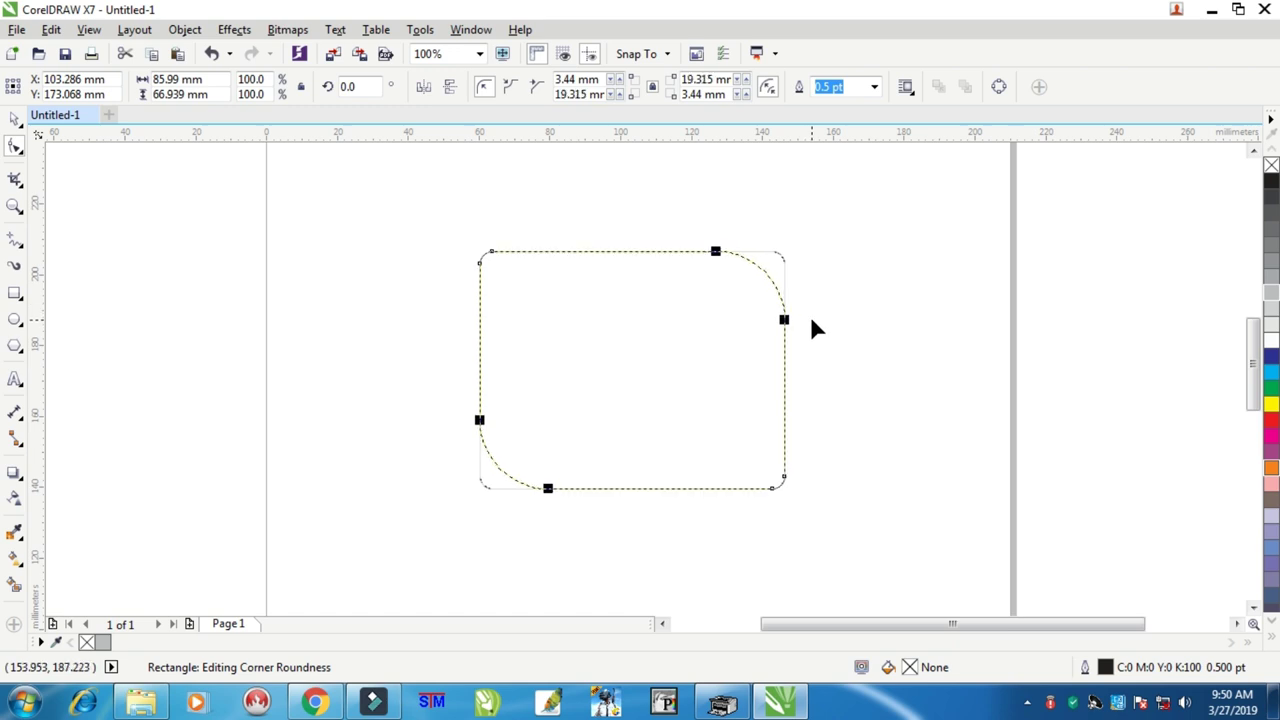
left_click(14, 118)
left_click(165, 187)
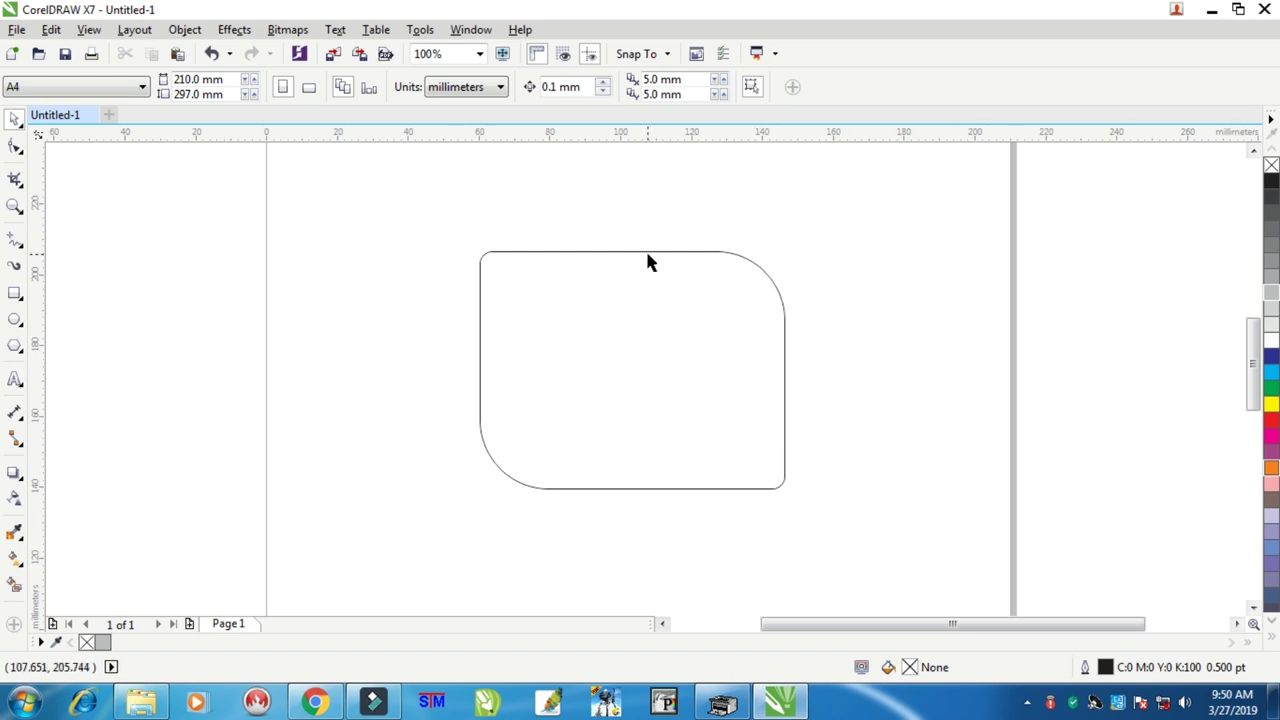
Step: Move the rounded rectangle against the page's right edge, with its center at about X 167 mm, Y 183 mm
left_click_drag(647, 252, 723, 221)
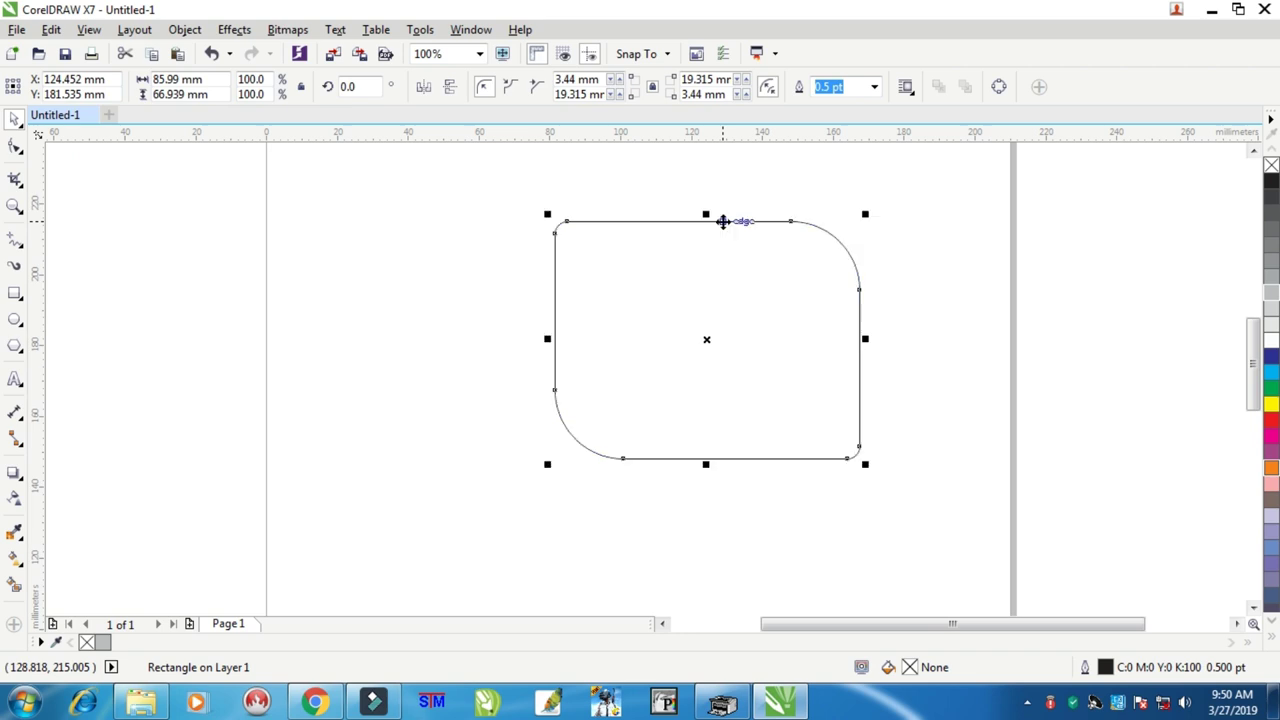
left_click_drag(723, 221, 876, 213)
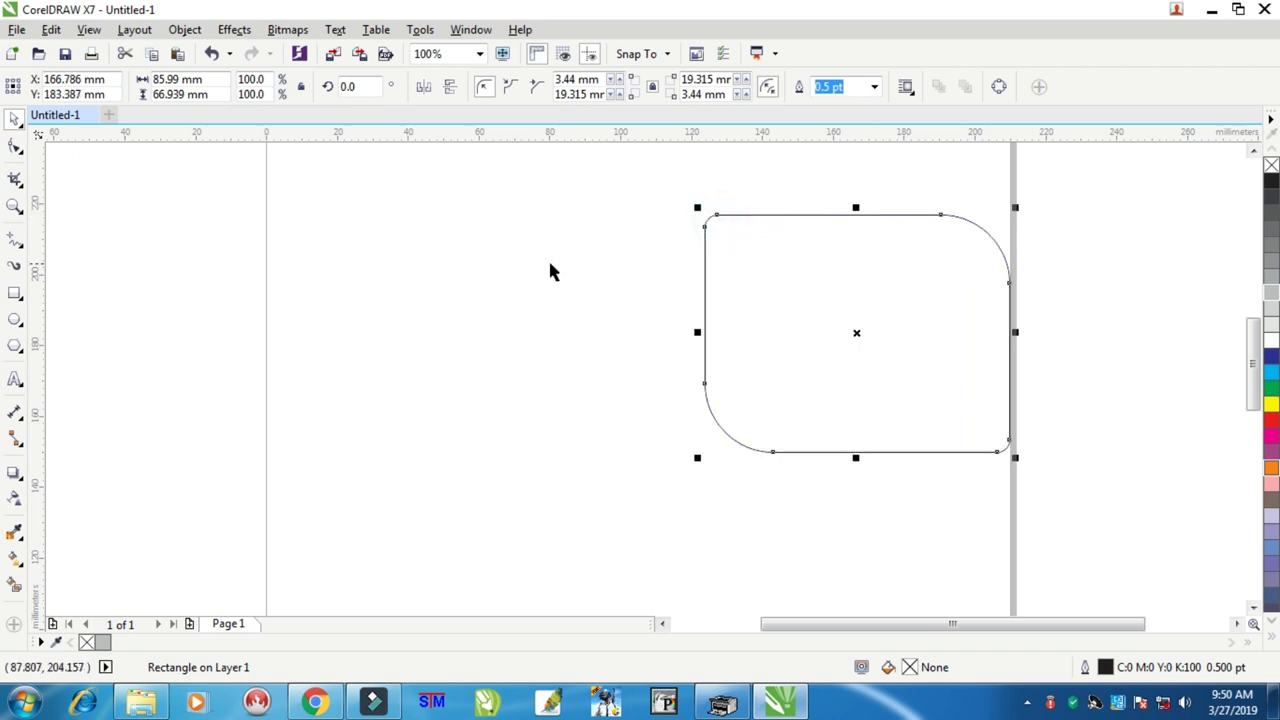
scroll(553, 258, "down", 1)
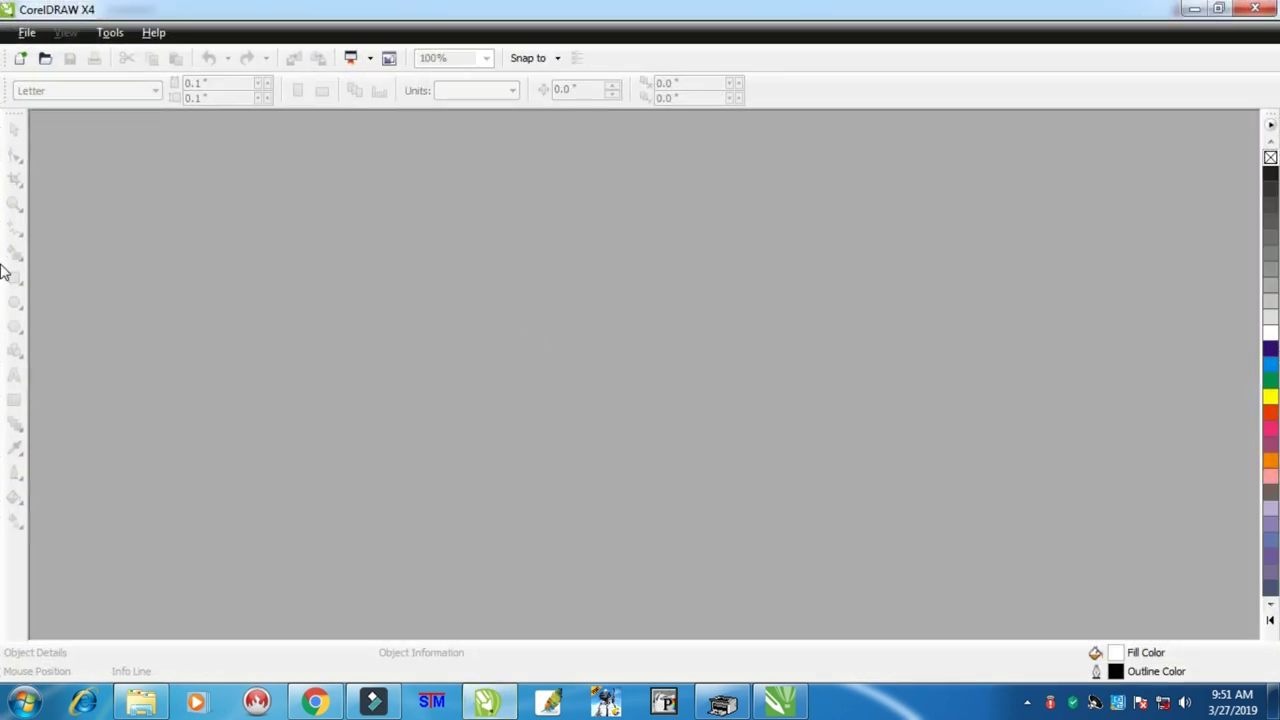
Step: Create a new A4 document in CorelDRAW X4 and draw a rectangle about 75 × 58 mm near the top of the page
left_click(21, 58)
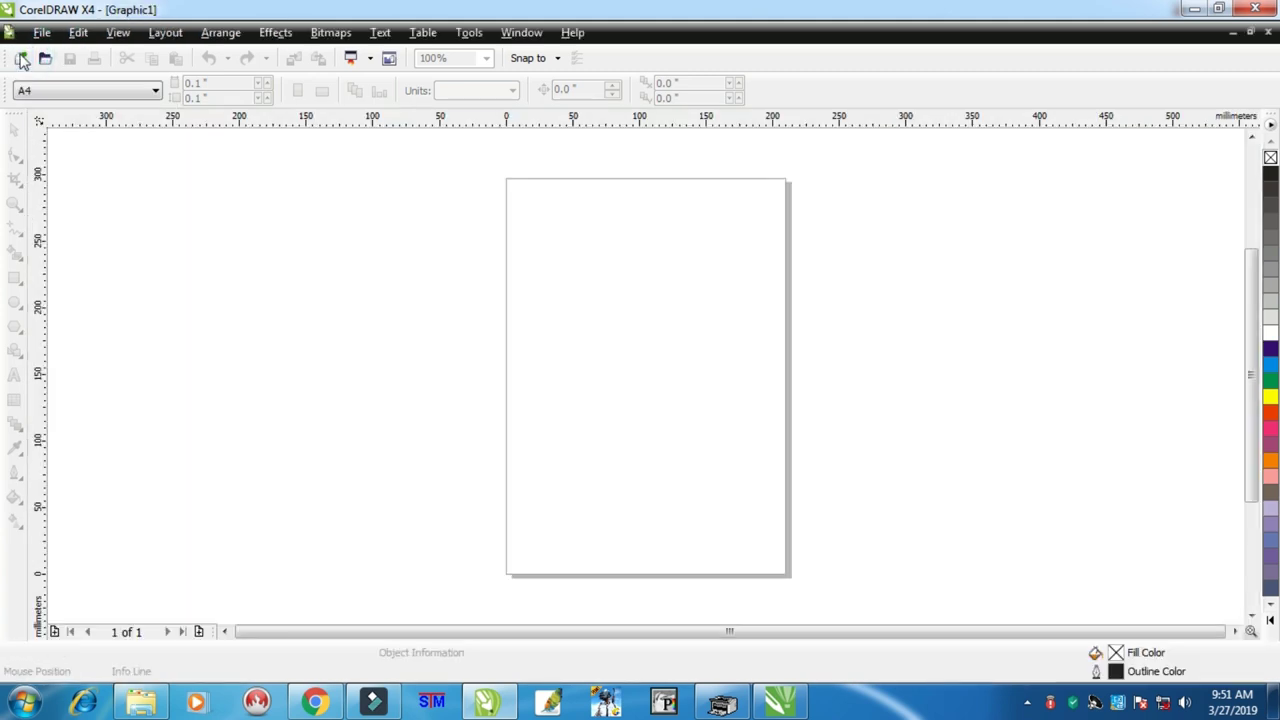
scroll(718, 202, "up", 1)
left_click(15, 277)
left_click_drag(475, 217, 677, 374)
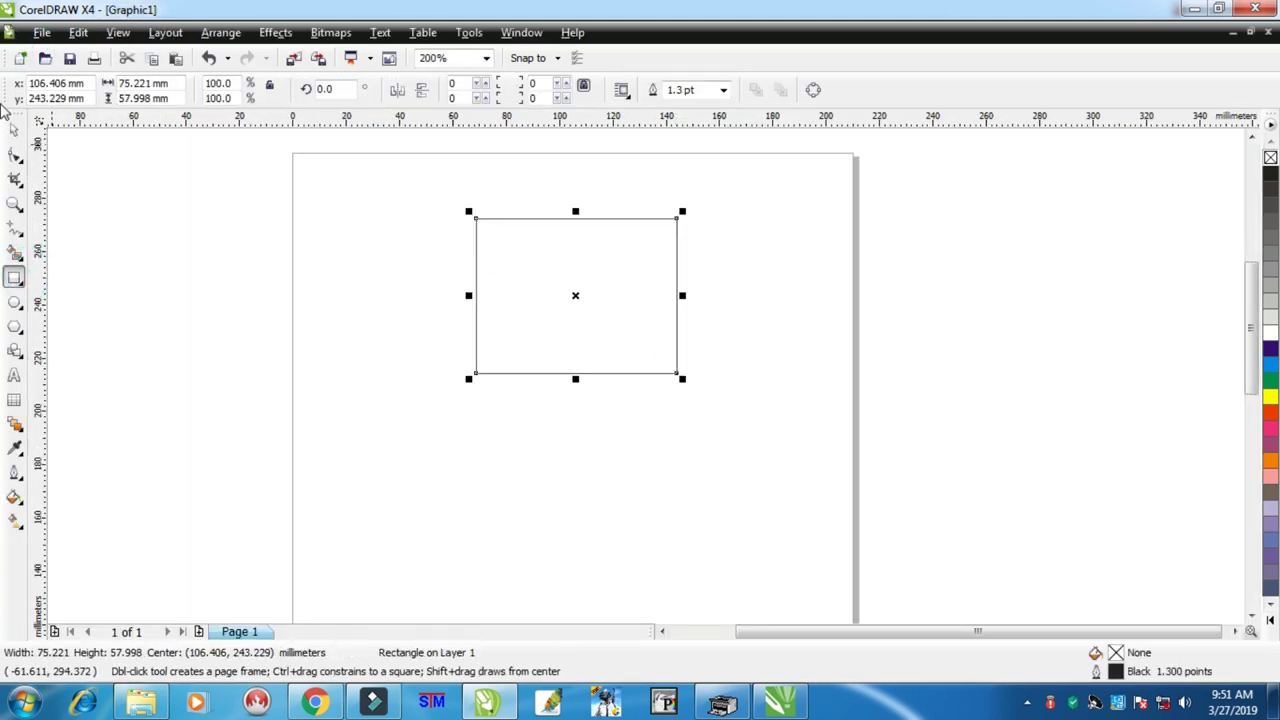
Step: Round all four corners of the new rectangle to a roundness of 30 with the Shape tool, and deselect it
left_click(15, 155)
left_click_drag(677, 220, 690, 240)
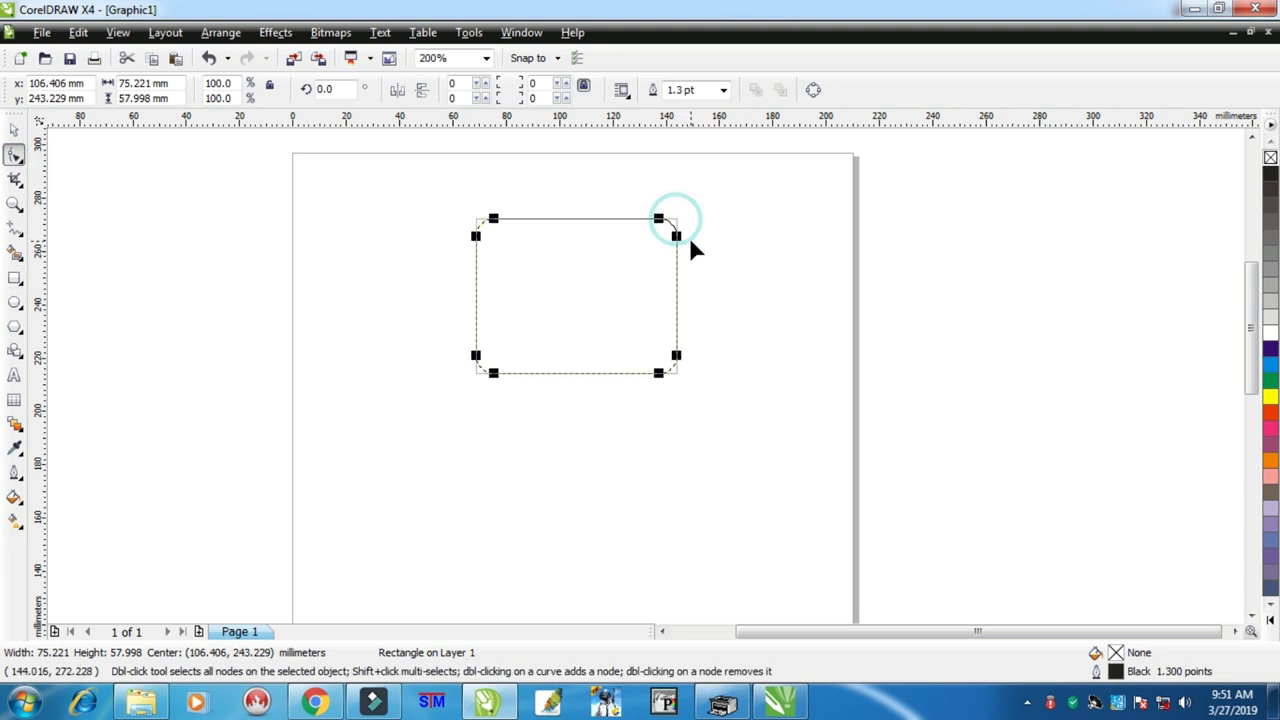
left_click(14, 130)
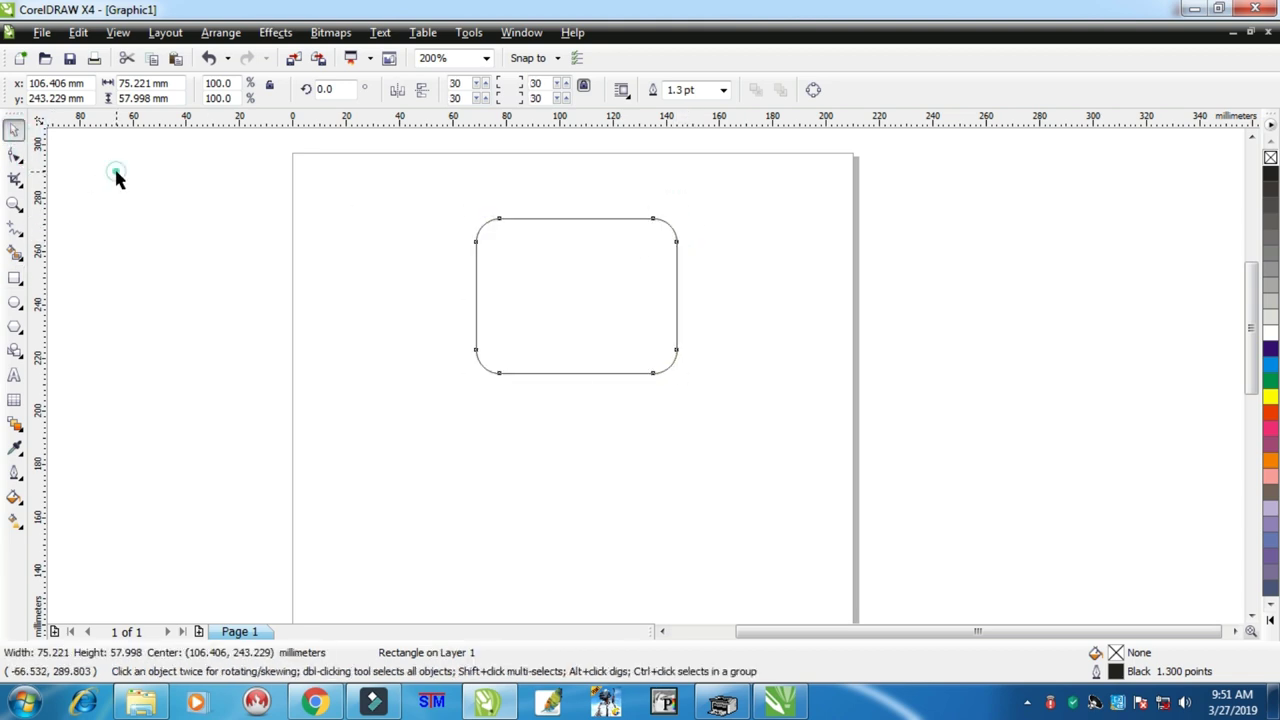
left_click(116, 178)
Step: Move the rounded rectangle up and left so its center is at about X 87 mm, Y 248 mm
scroll(643, 370, "down", 2)
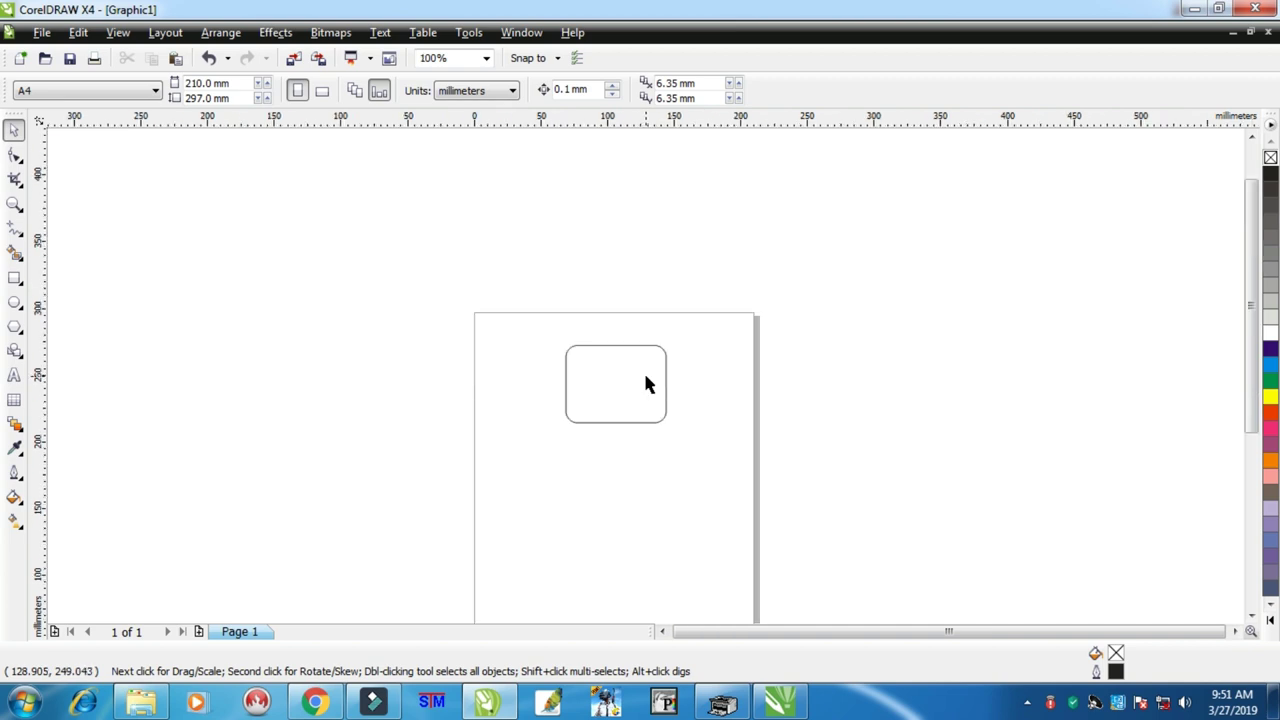
scroll(648, 380, "up", 1)
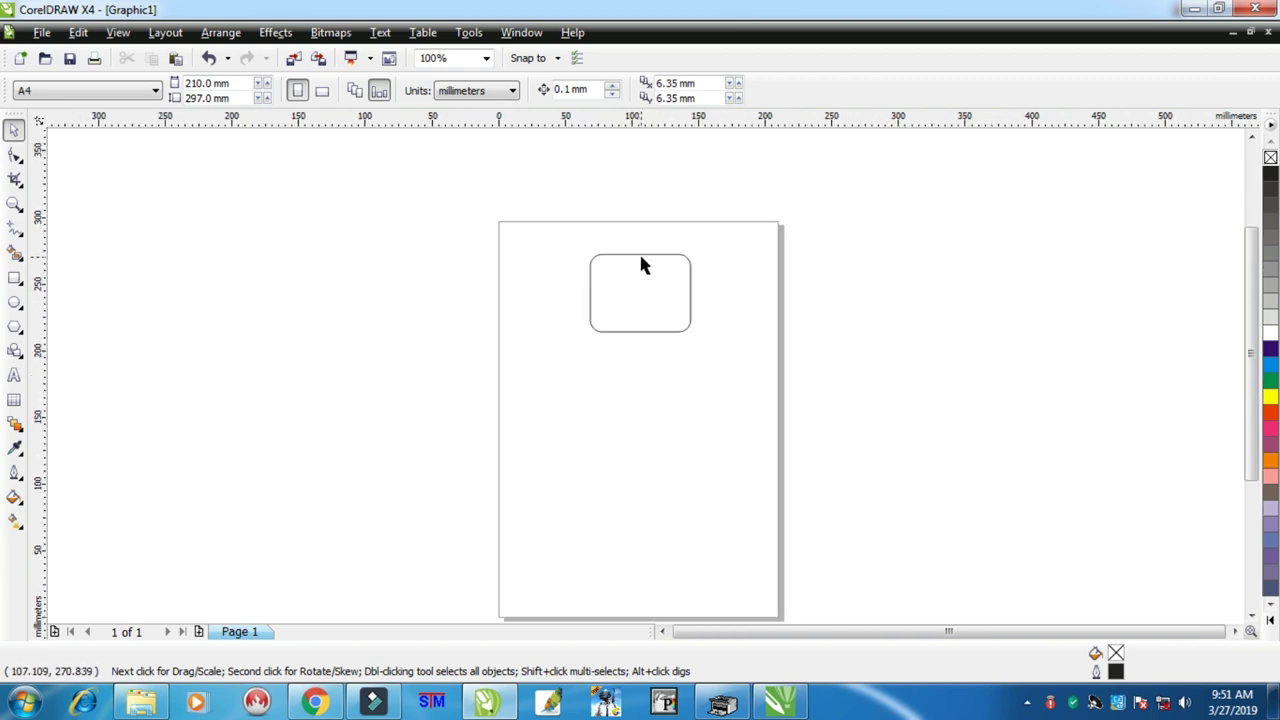
left_click_drag(642, 265, 623, 271)
Step: Try stretching the rounded rectangle downward to a height of about 167 mm, inspect its corner, and undo the stretch
left_click_drag(614, 328, 604, 472)
scroll(654, 251, "up", 3)
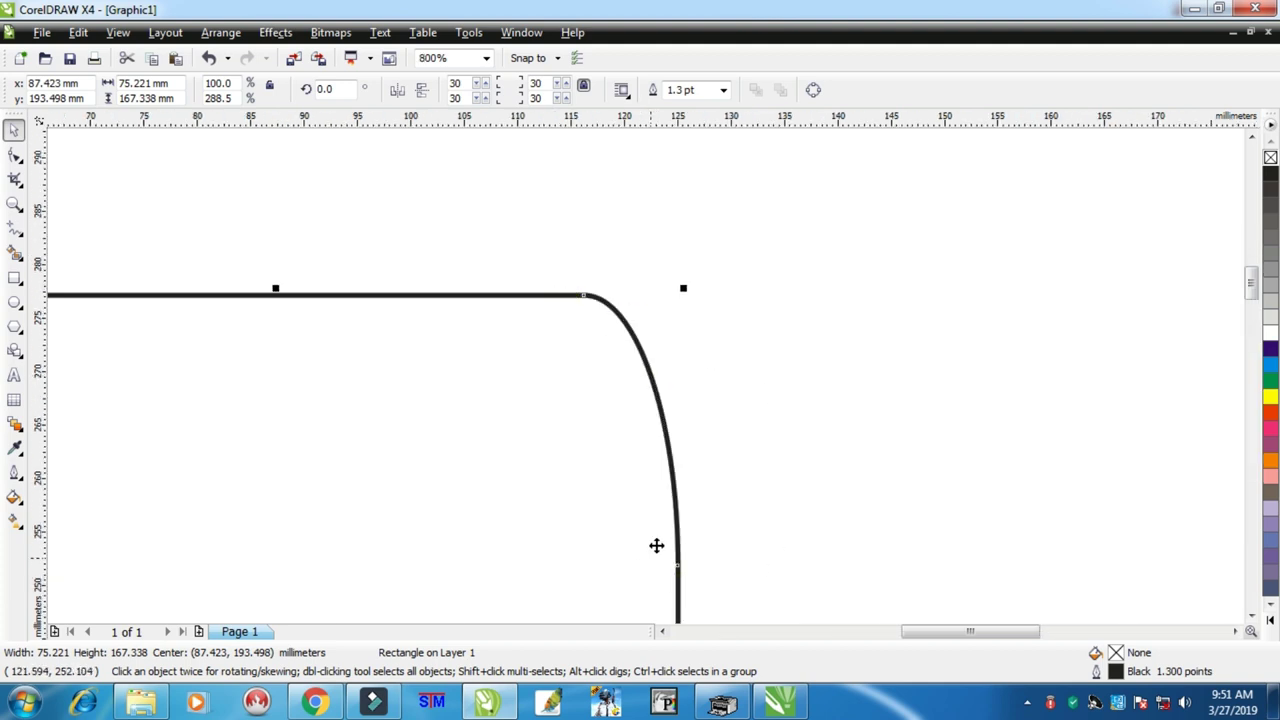
scroll(705, 365, "down", 4)
Step: Try stretching the rounded rectangle downward to a height of about 97 mm, inspect its upper corners, and undo the stretch
scroll(752, 348, "up", 3)
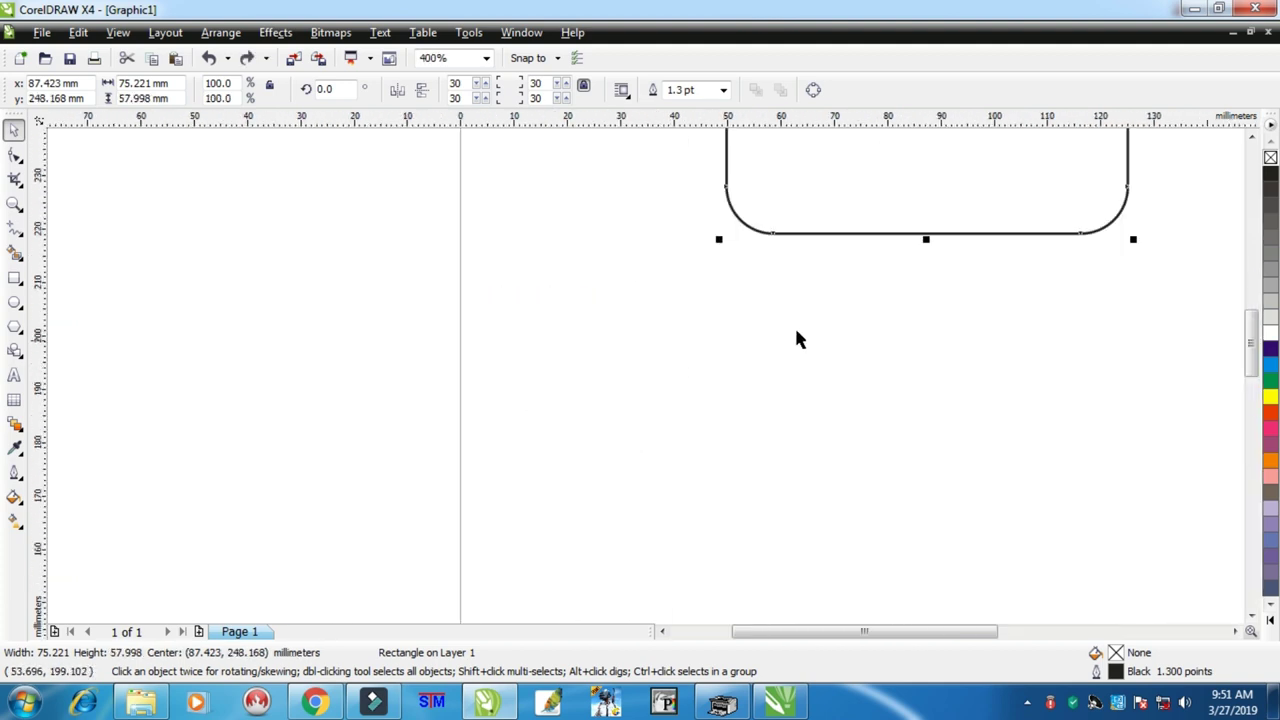
left_click_drag(925, 239, 929, 375)
scroll(937, 360, "down", 4)
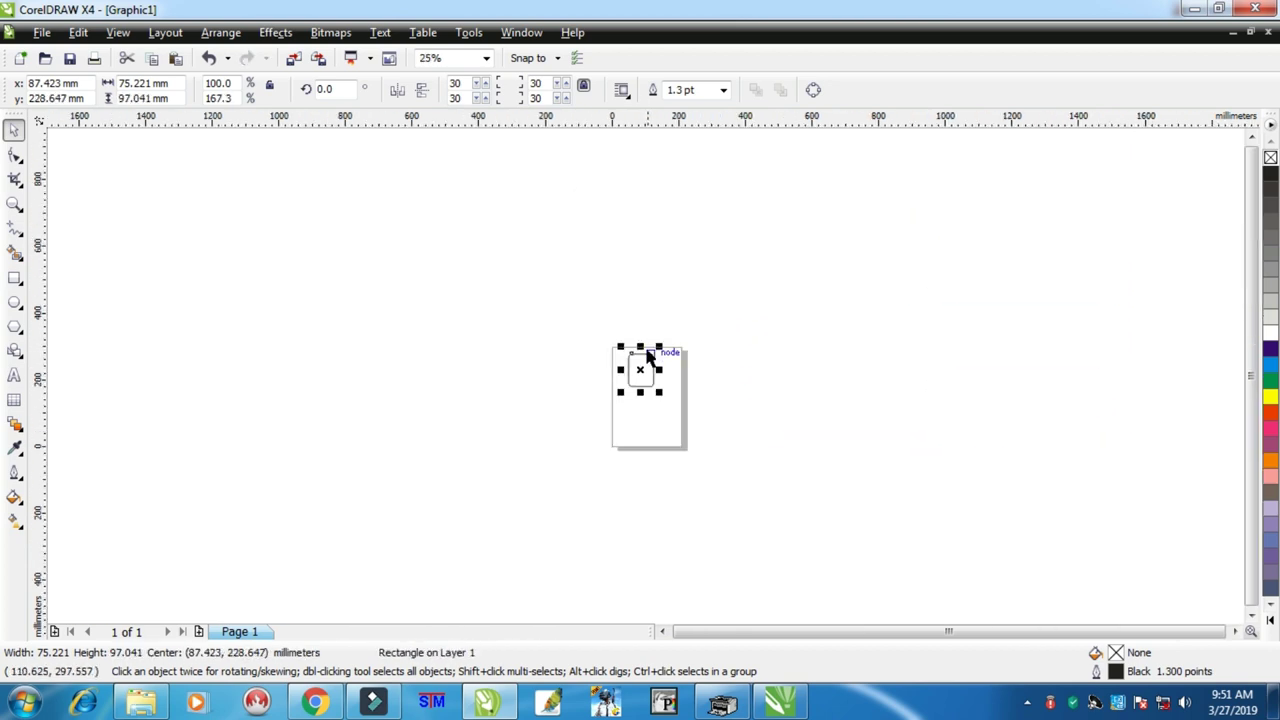
scroll(651, 354, "up", 2)
scroll(646, 374, "up", 2)
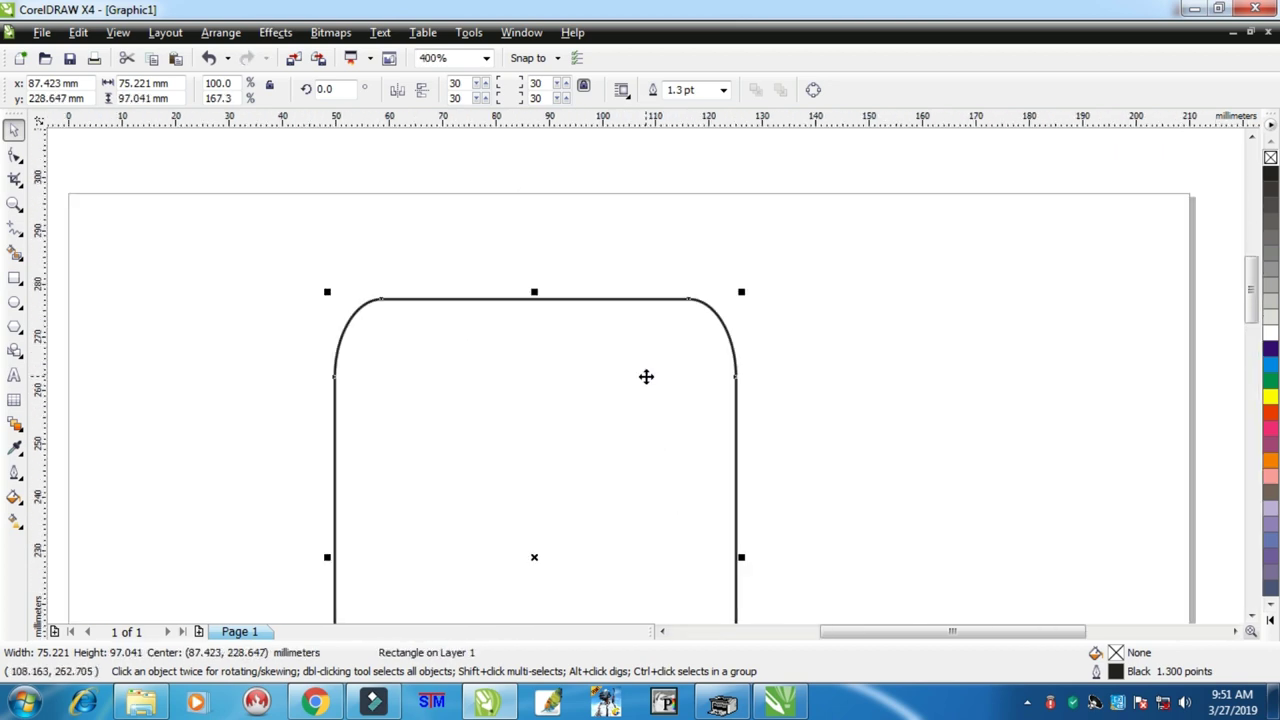
key("ctrl+z")
scroll(669, 377, "down", 2)
scroll(620, 411, "up", 1)
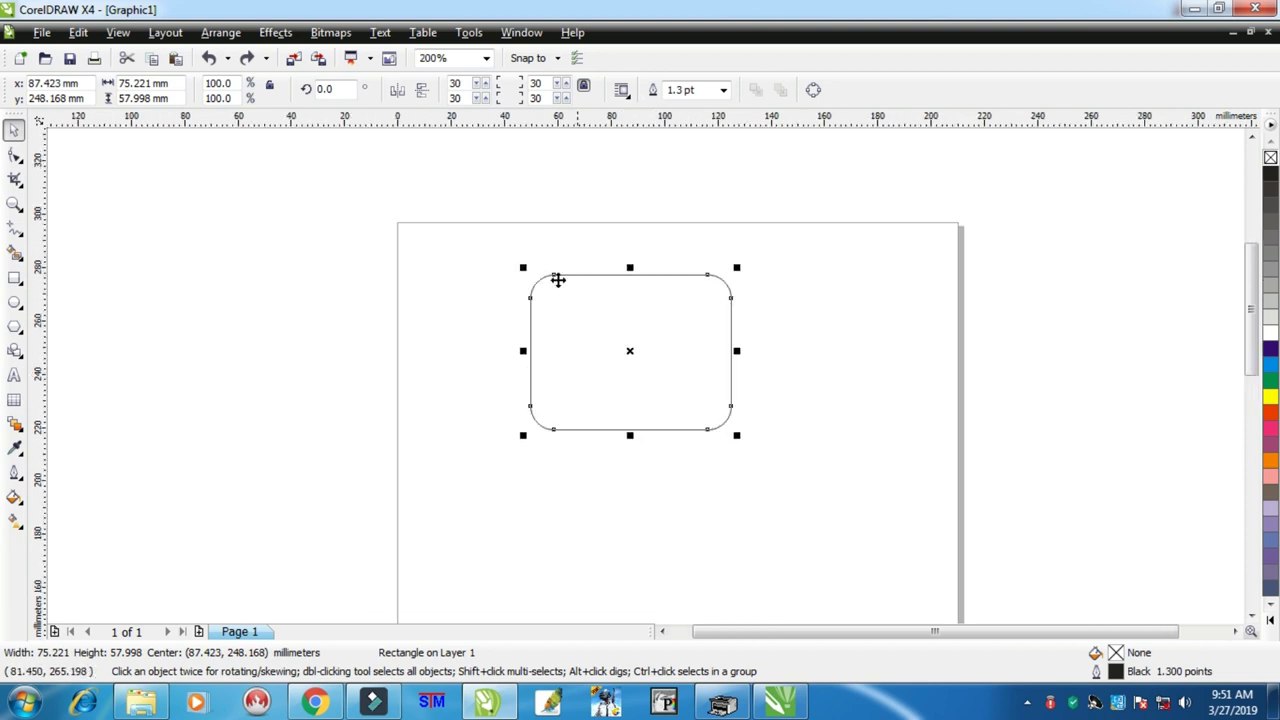
Step: Select the whole rounded rectangle and convert it to curves
left_click(426, 219)
left_click_drag(417, 216, 800, 497)
left_click(219, 36)
left_click(275, 367)
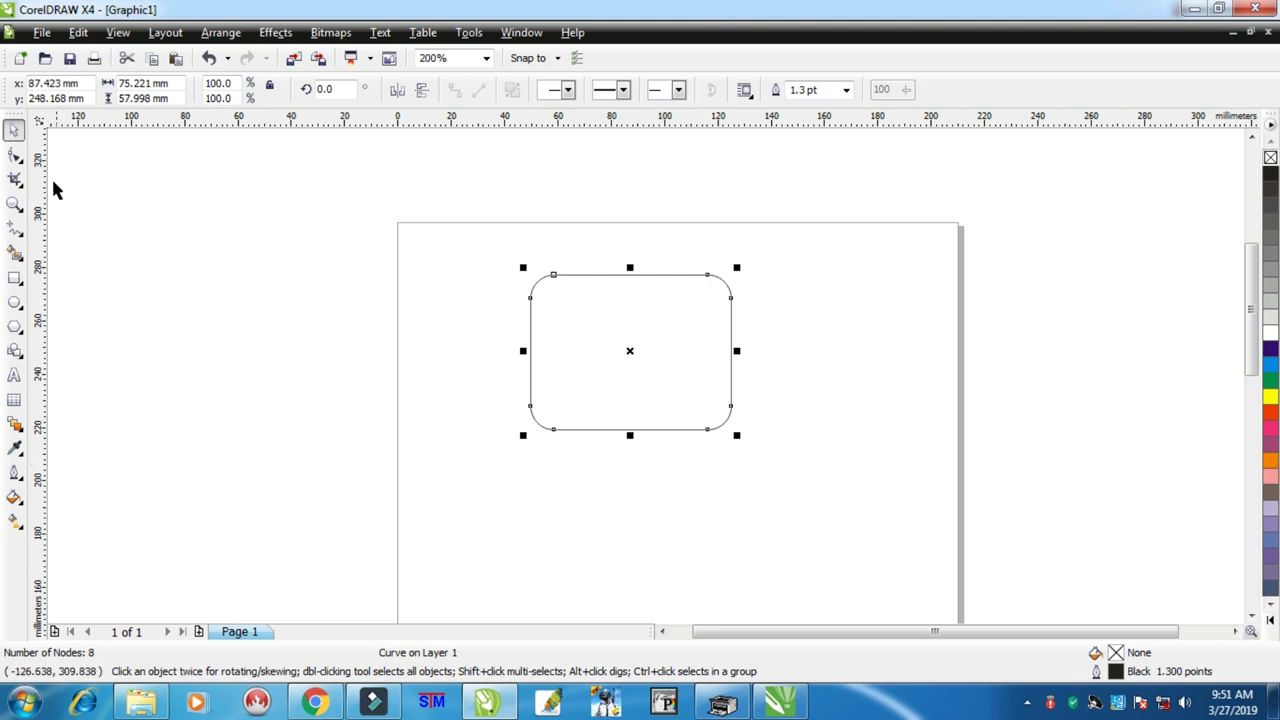
Step: Select the curve's four lower nodes with the Shape tool and move them down about 83 mm to lengthen the shape, then deselect it
left_click(14, 155)
left_click_drag(500, 373, 763, 472)
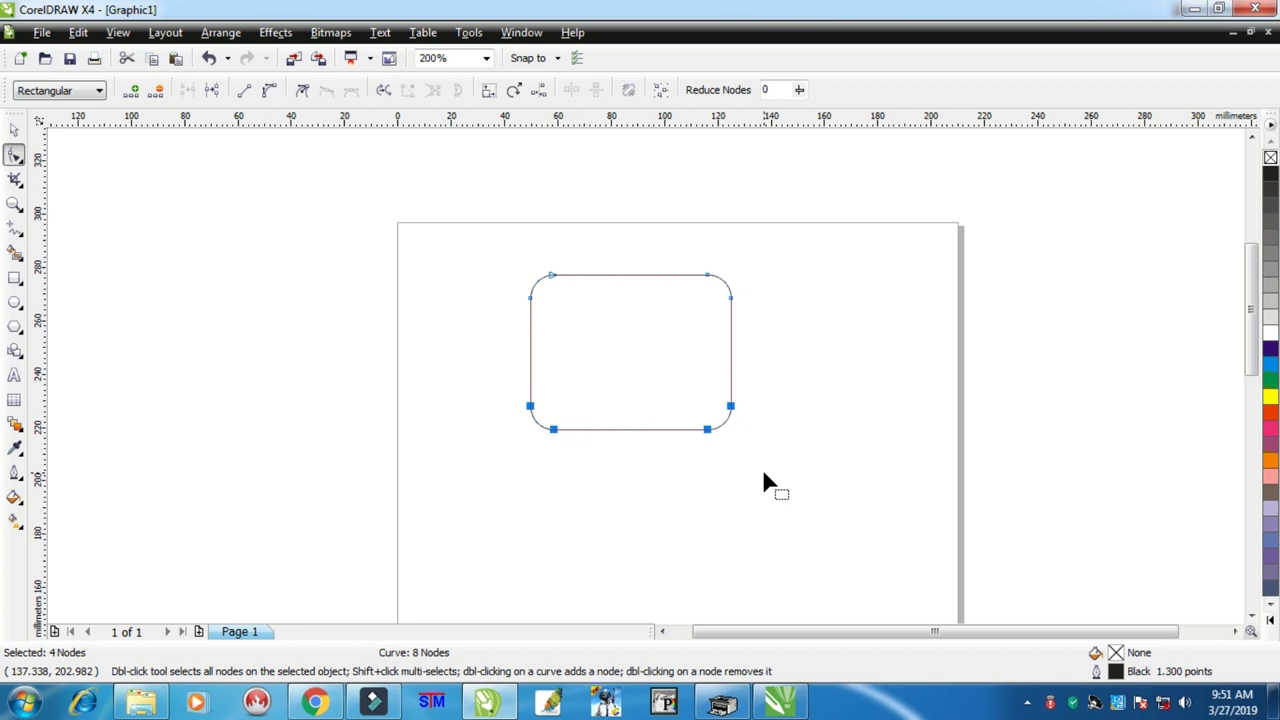
scroll(762, 470, "down", 2)
scroll(600, 405, "up", 2)
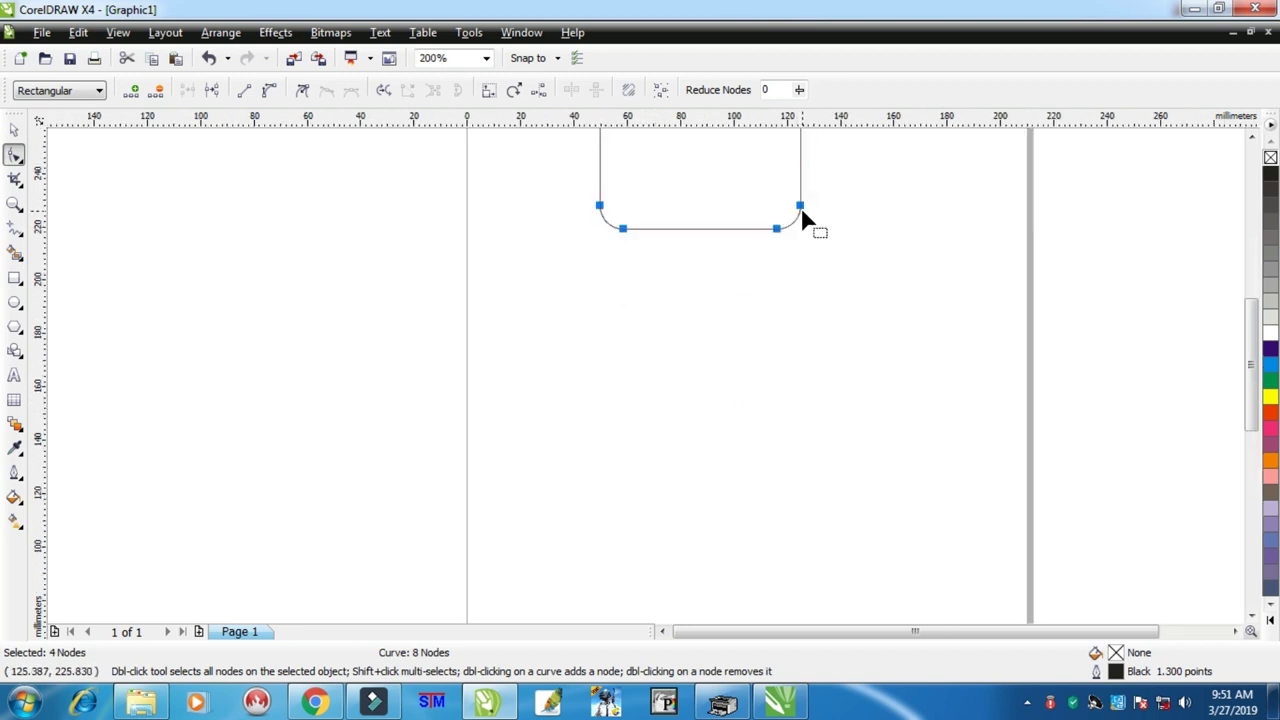
left_click_drag(800, 207, 806, 421)
scroll(646, 371, "down", 2)
scroll(645, 385, "up", 1)
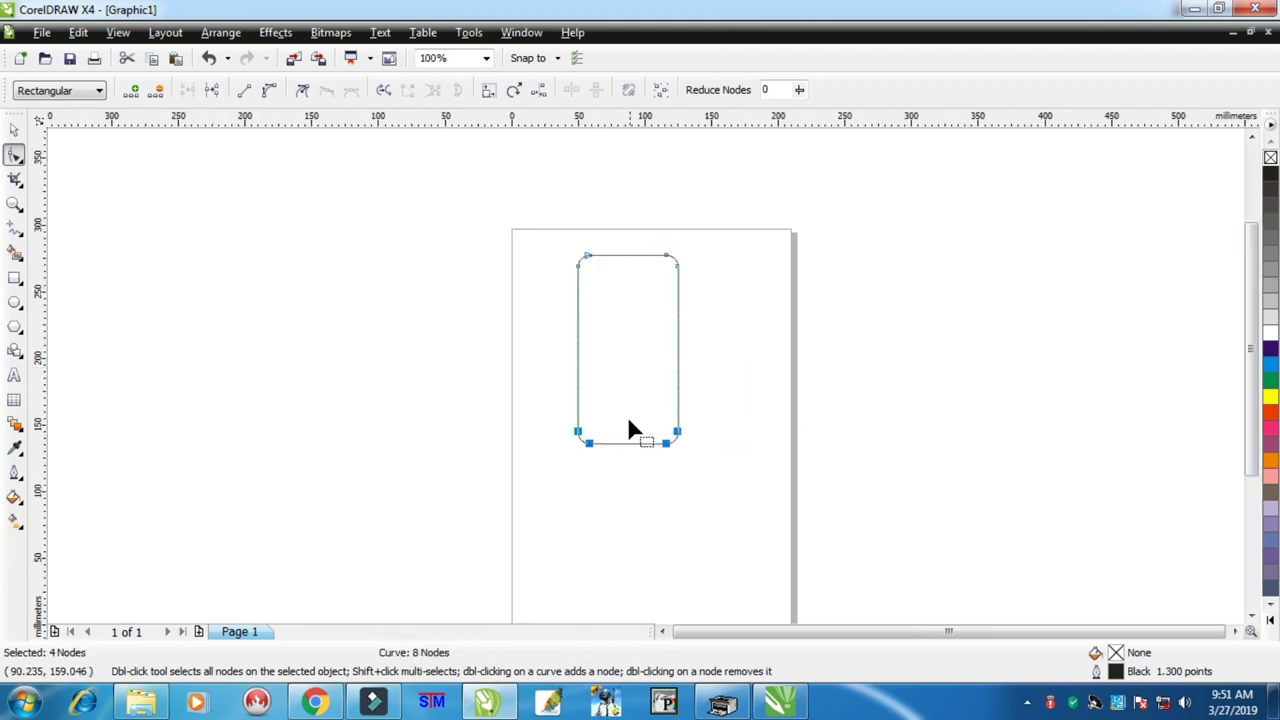
left_click(20, 132)
left_click(320, 296)
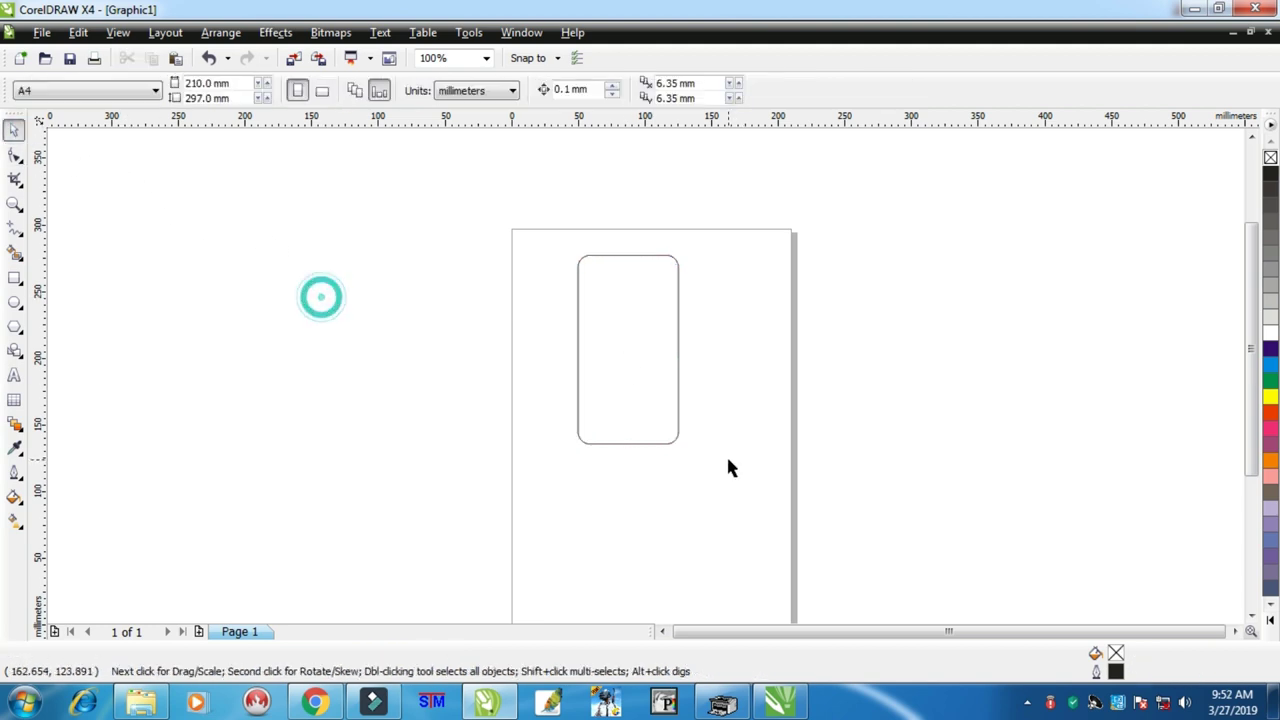
scroll(728, 467, "up", 2)
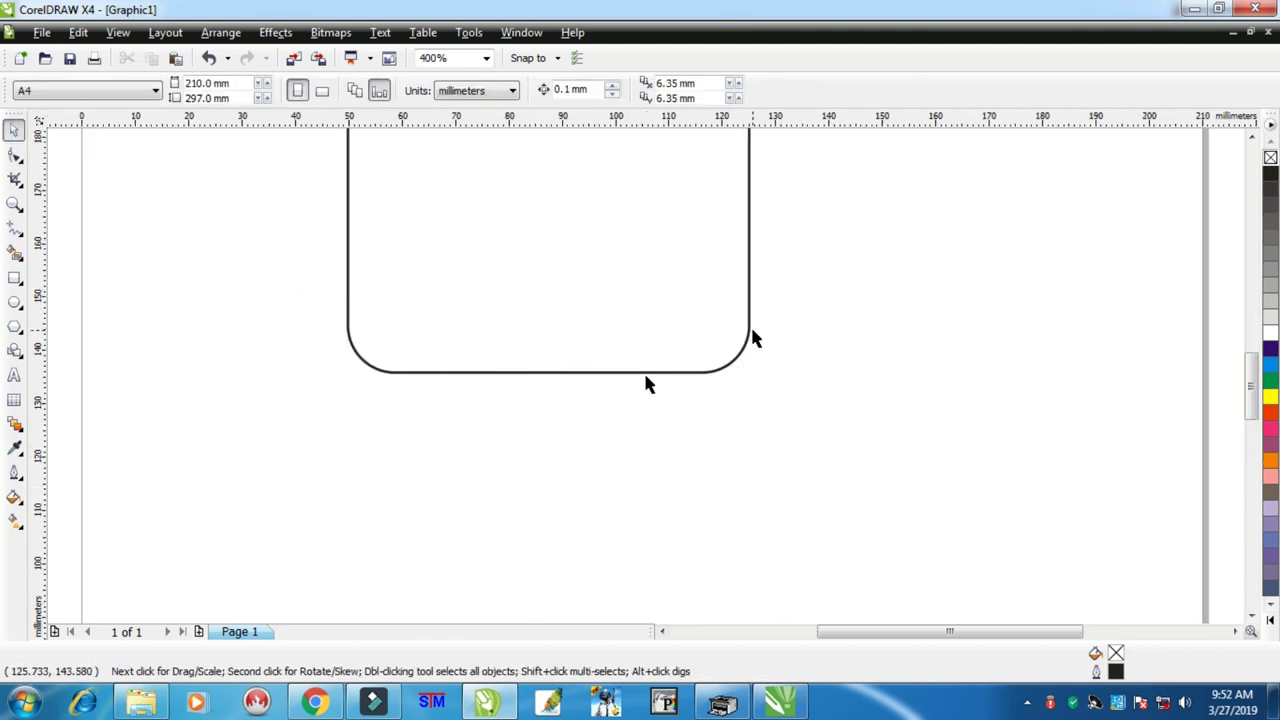
scroll(646, 380, "down", 5)
scroll(643, 370, "up", 2)
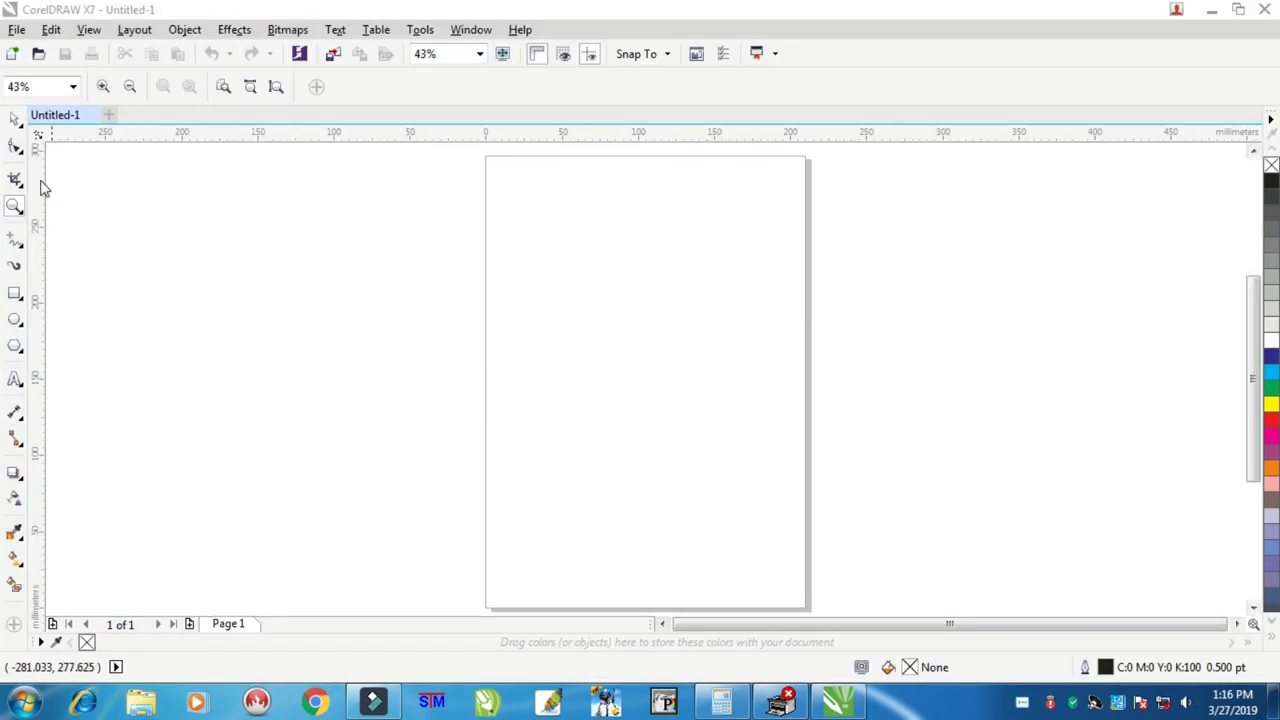
left_click(14, 119)
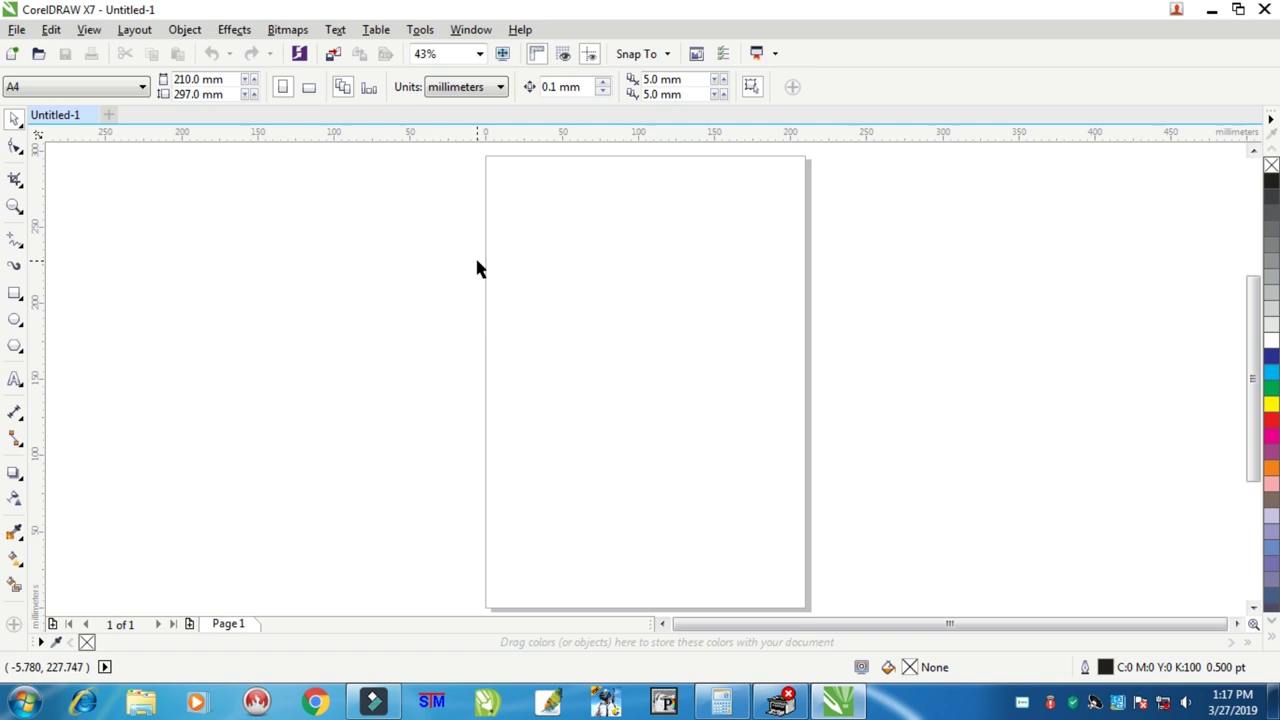
left_click(16, 29)
mouse_move(234, 29)
left_click(336, 8)
left_click(16, 29)
left_click(336, 9)
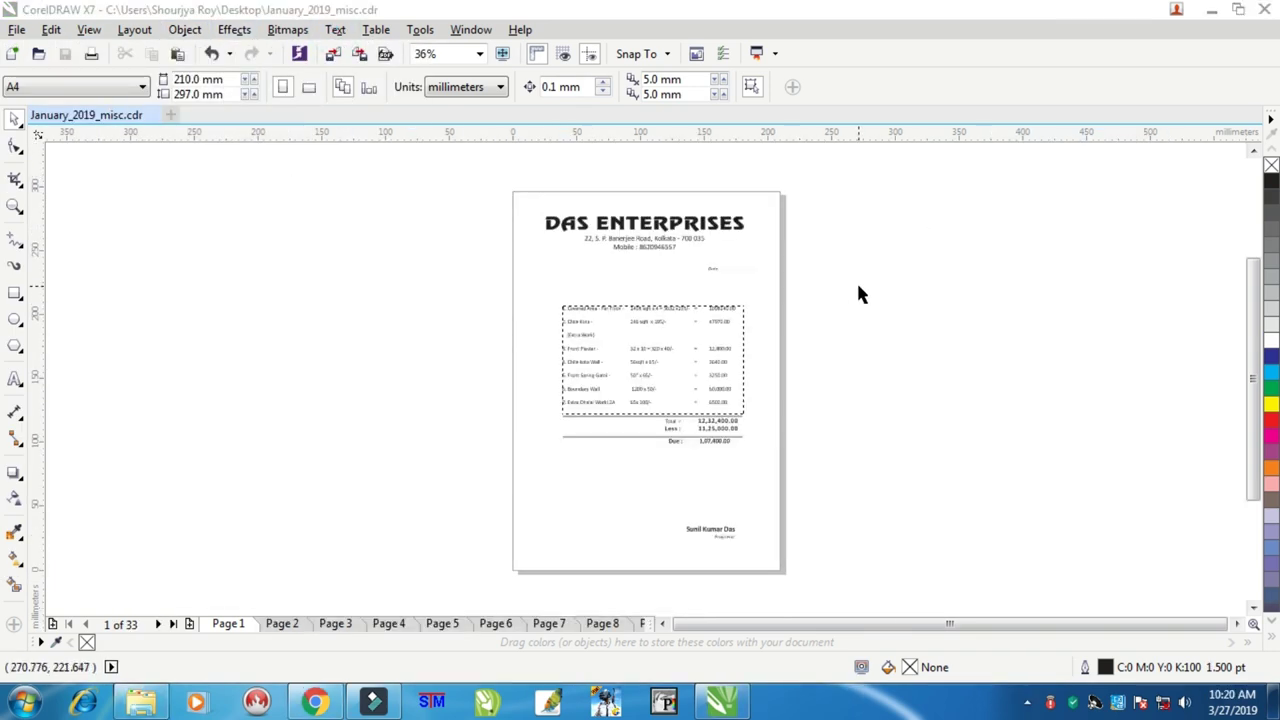
Step: Page forward through January_2019_misc.cdr from page 1 to page 10 and examine the artwork on each page
left_click(858, 287)
scroll(630, 296, "down", 4)
scroll(618, 314, "up", 4)
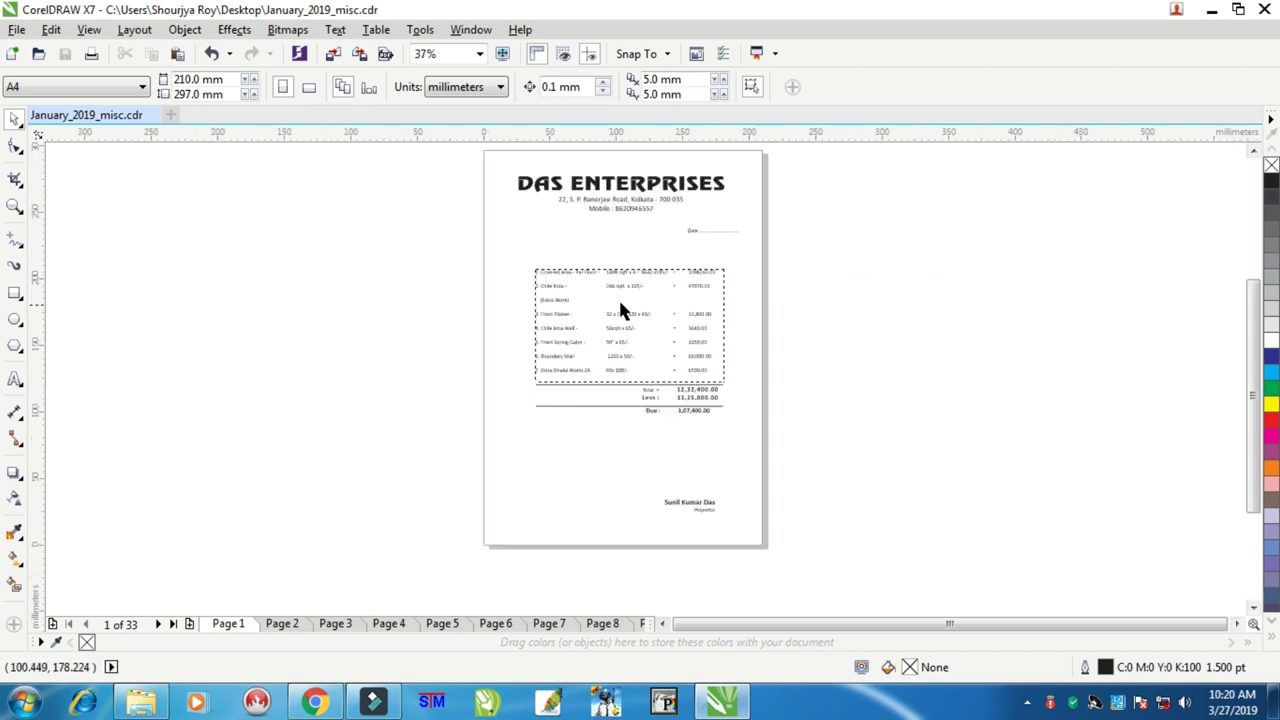
scroll(624, 308, "down", 2)
key("Page_Down")
key("Page_Down")
key("Page_Down")
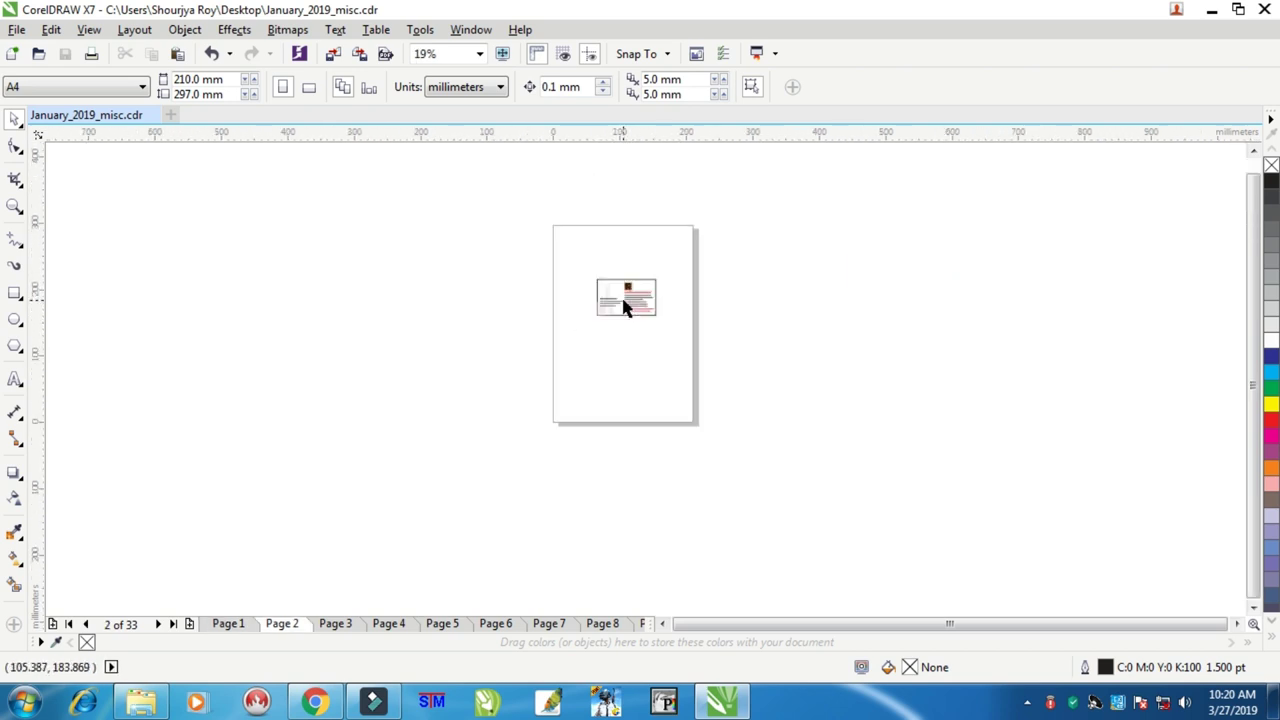
key("Page_Down")
key("Page_Down")
key("Page_Down")
key("Page_Down")
key("Page_Down")
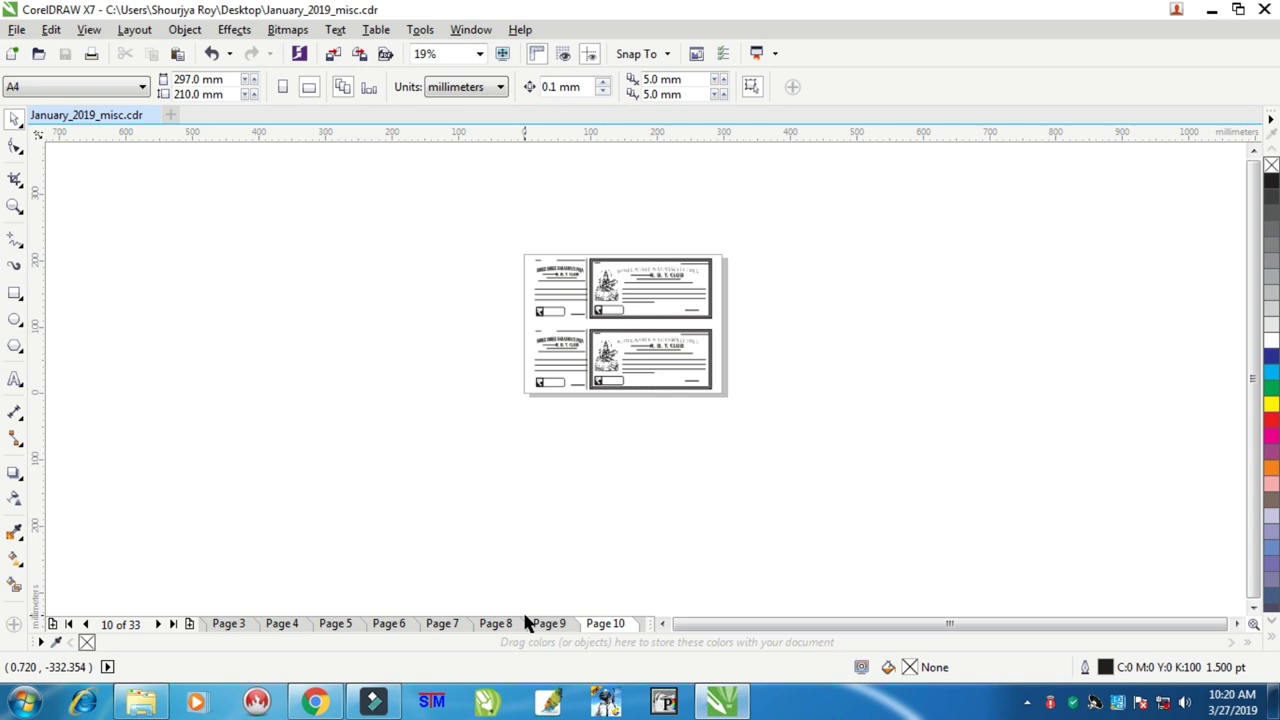
Step: Go to the end of the document and examine pages 31 and 32, finishing on page 32
left_click(173, 623)
left_click(584, 623)
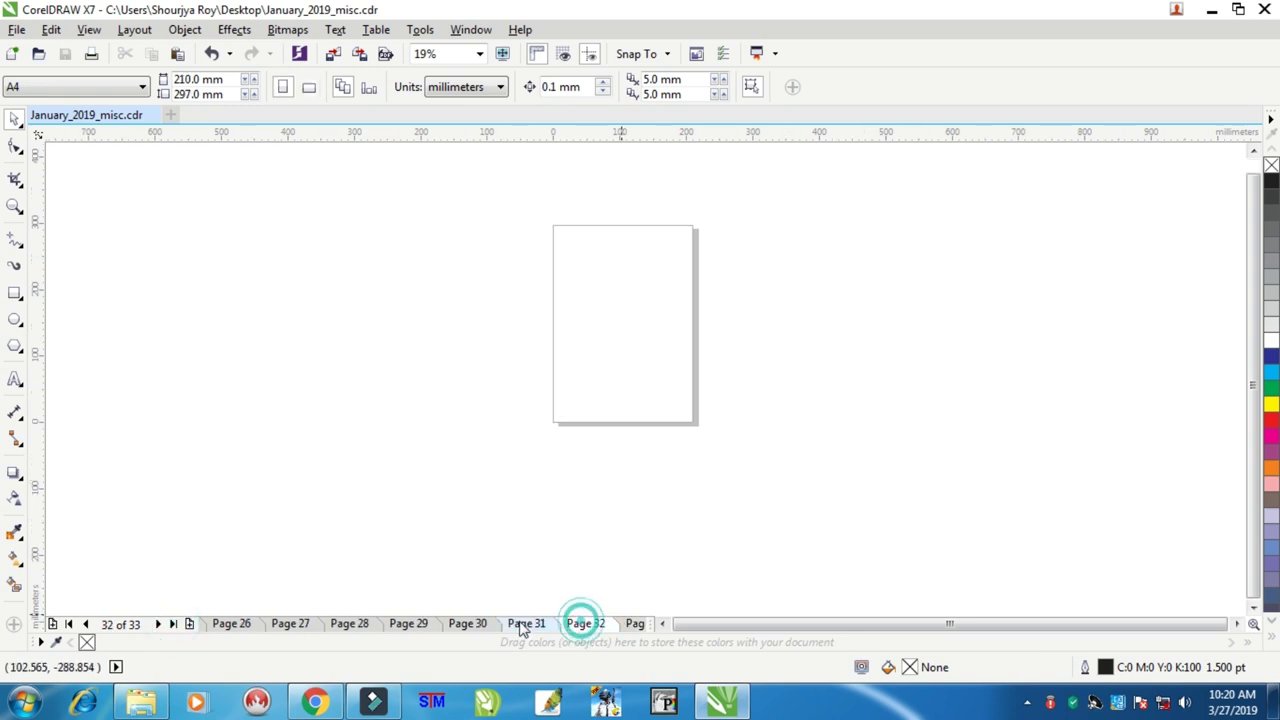
left_click(519, 623)
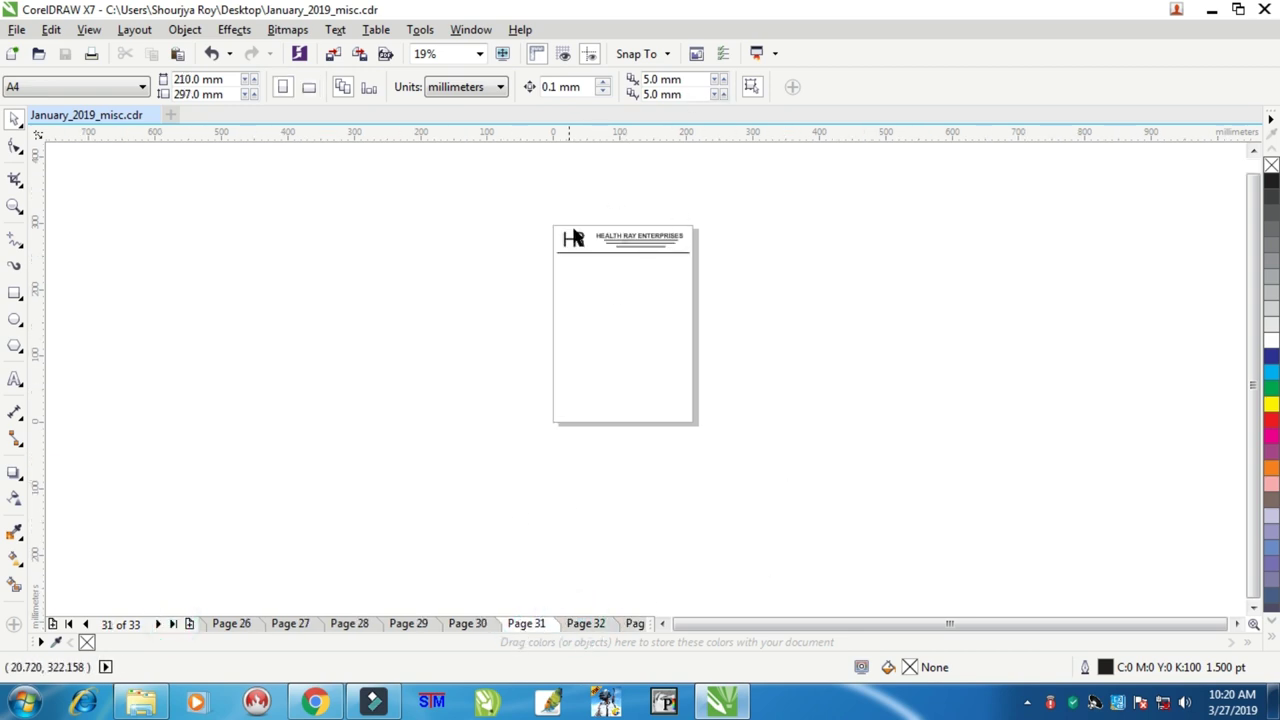
scroll(575, 238, "up", 2)
scroll(617, 256, "down", 2)
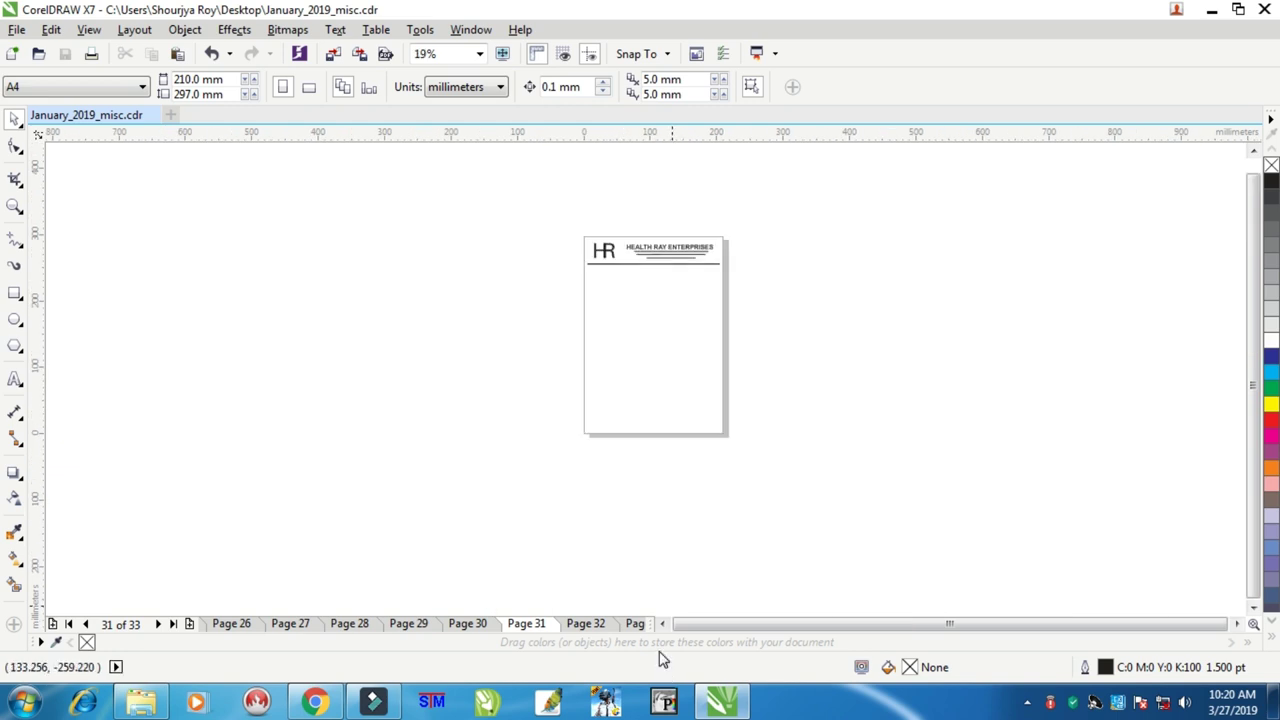
left_click(586, 623)
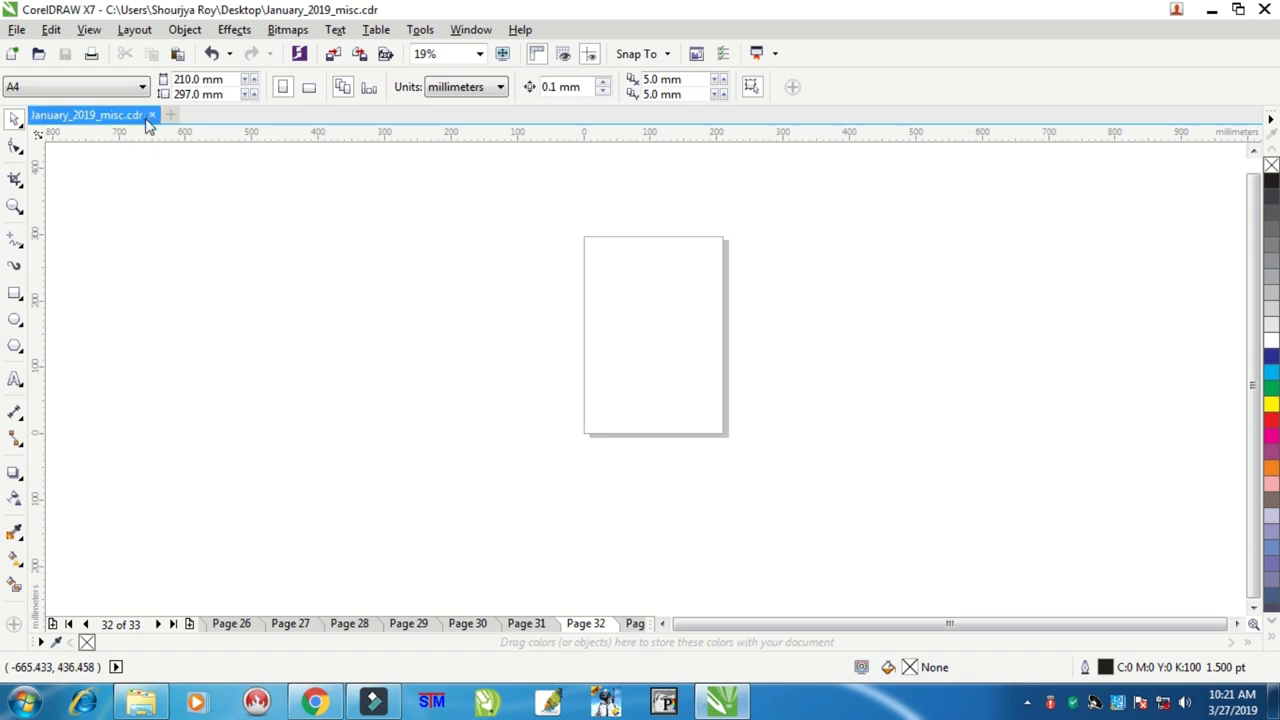
Step: Close January_2019_misc.cdr and open the same file again
left_click(153, 116)
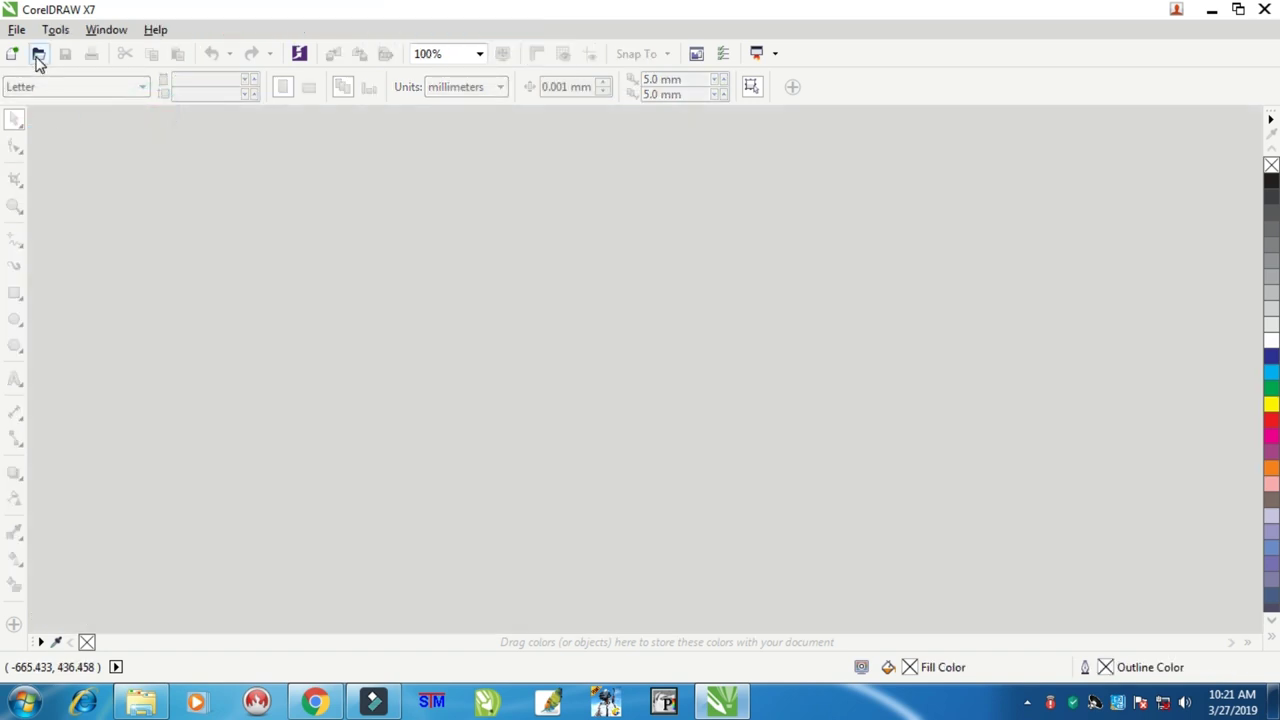
left_click(38, 54)
double_click(222, 115)
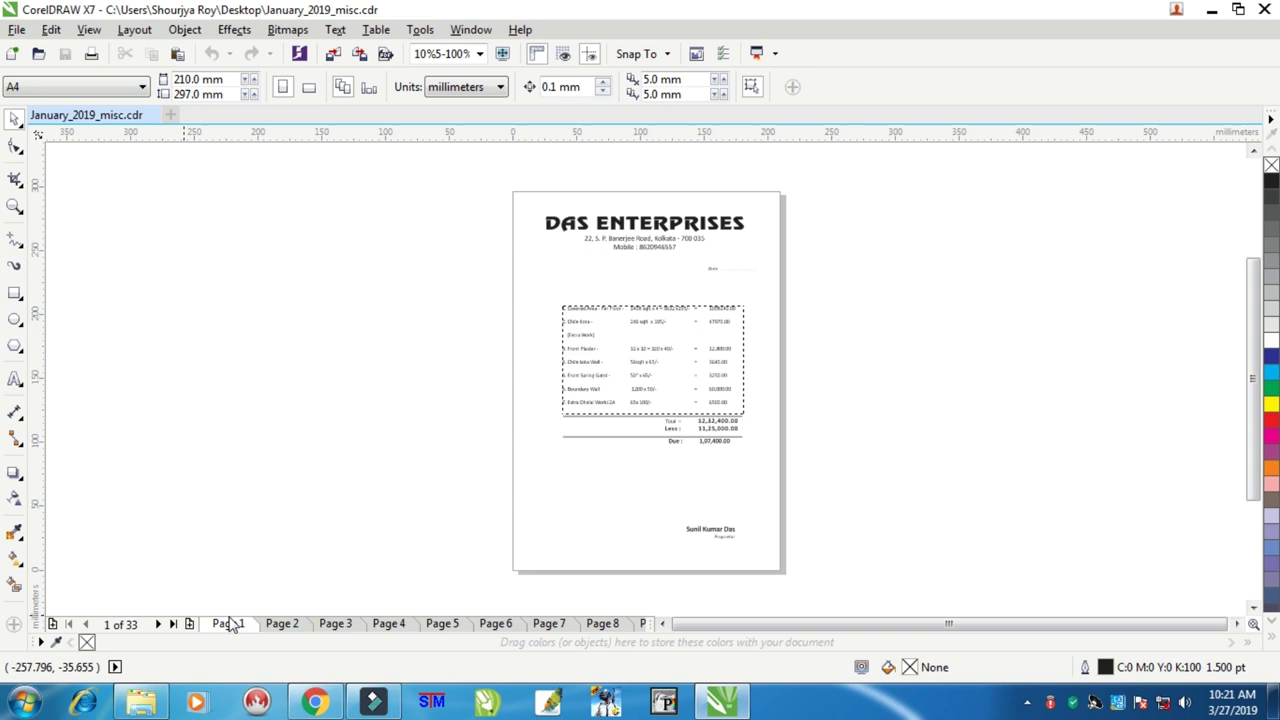
key("Page_Down")
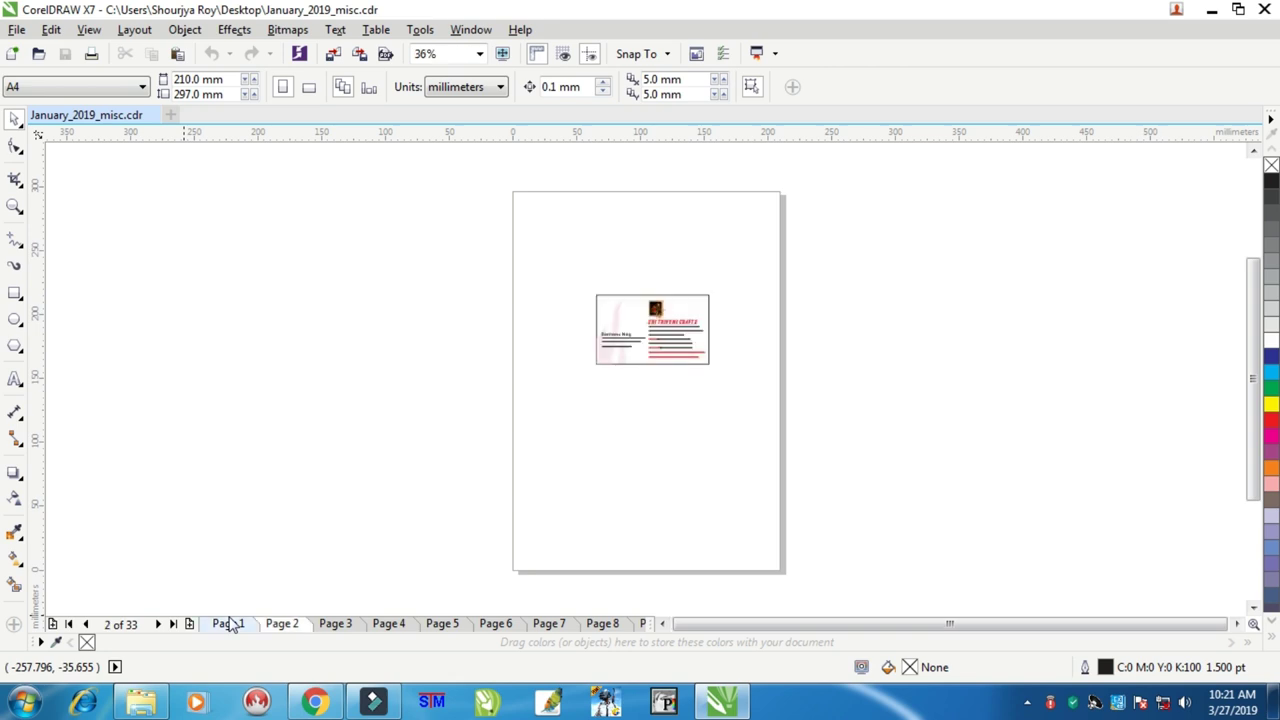
double_click(228, 624)
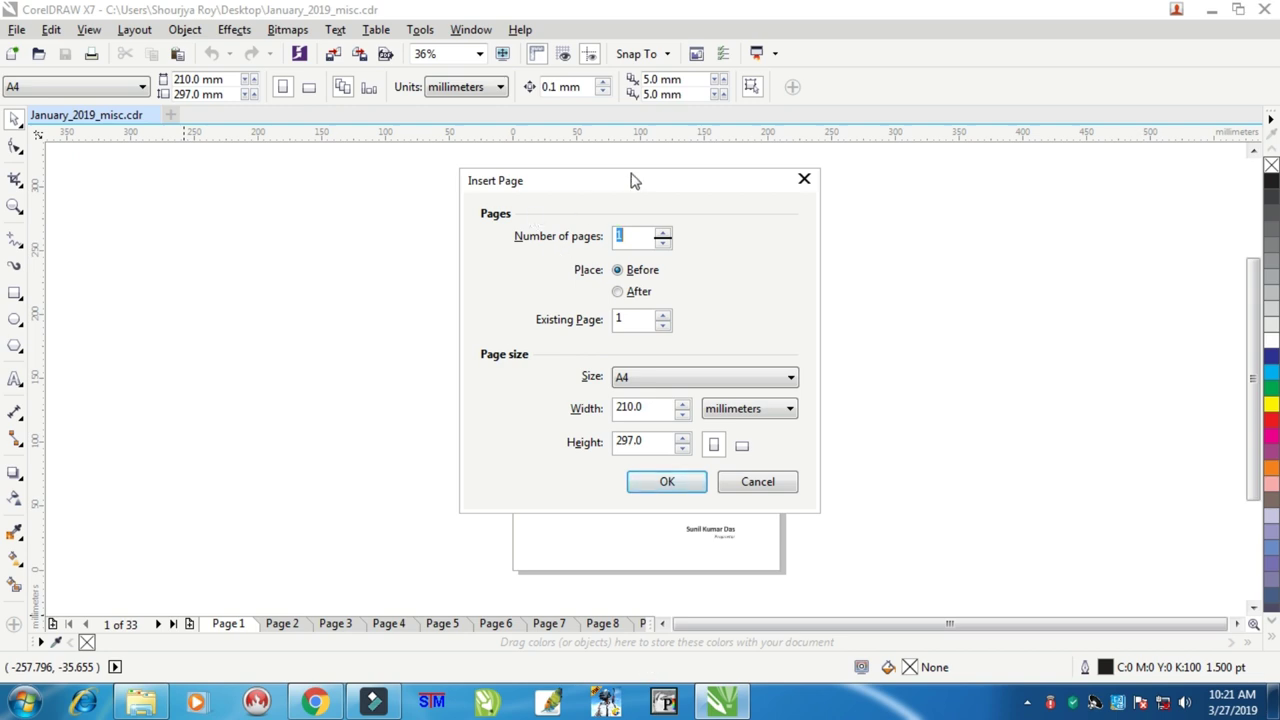
left_click_drag(632, 180, 822, 152)
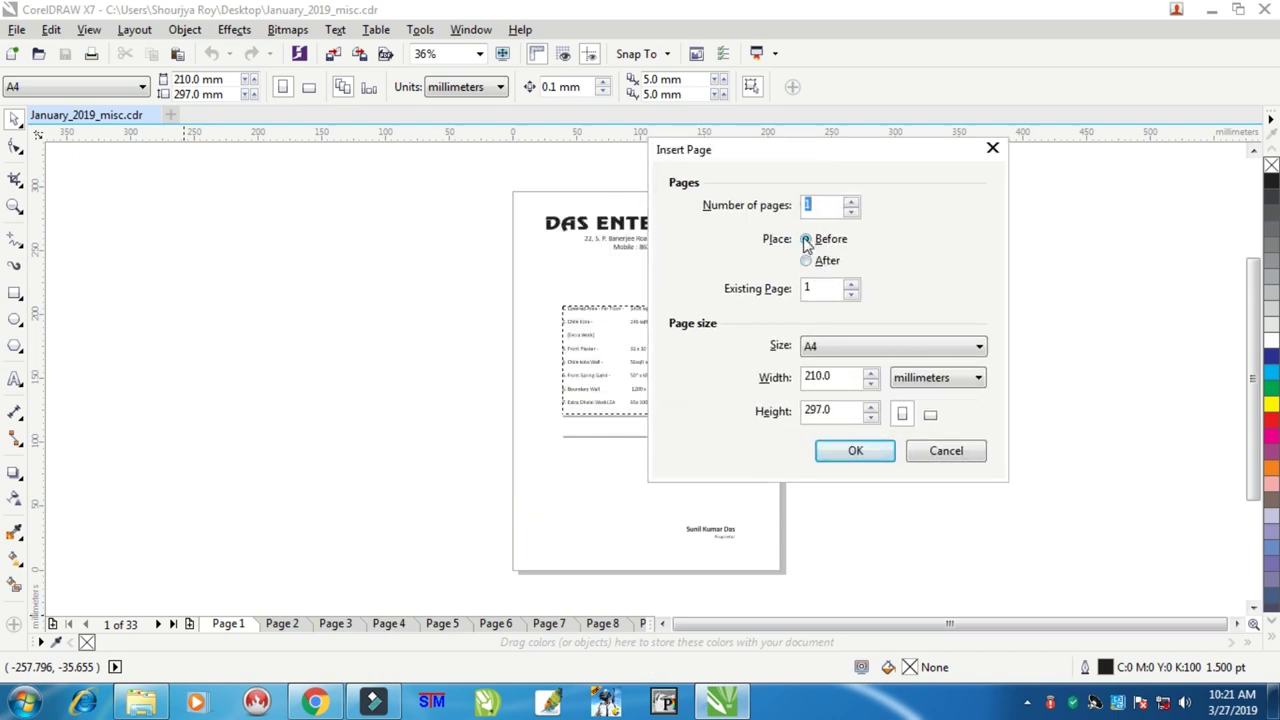
key("Escape")
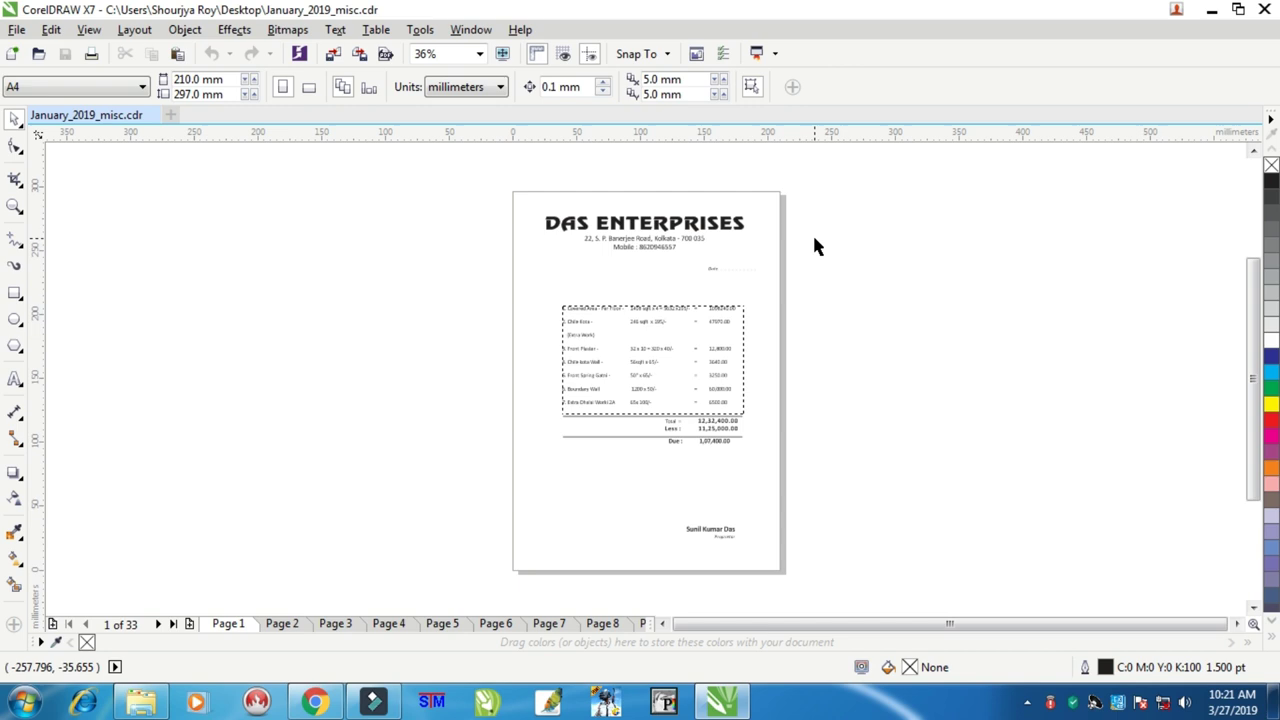
Step: Insert one blank A4 page, 210 by 297 mm in portrait orientation, before page 1
key("alt+l")
key("i")
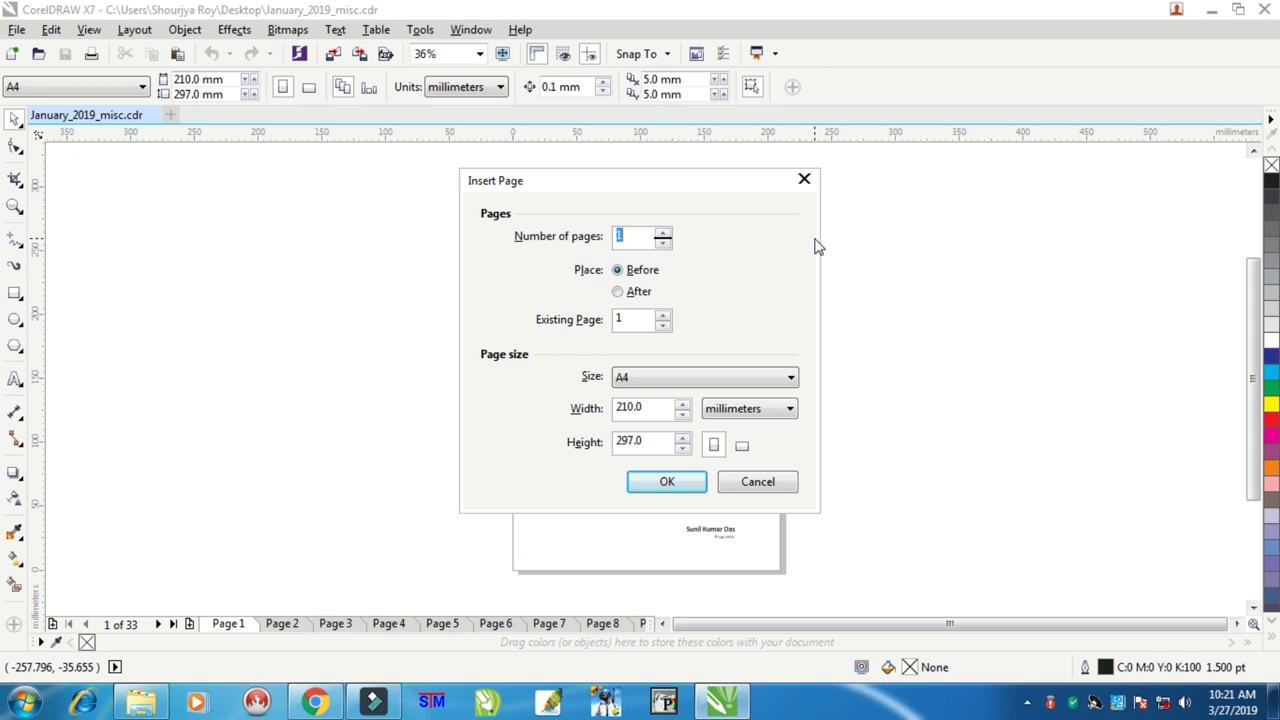
left_click(667, 481)
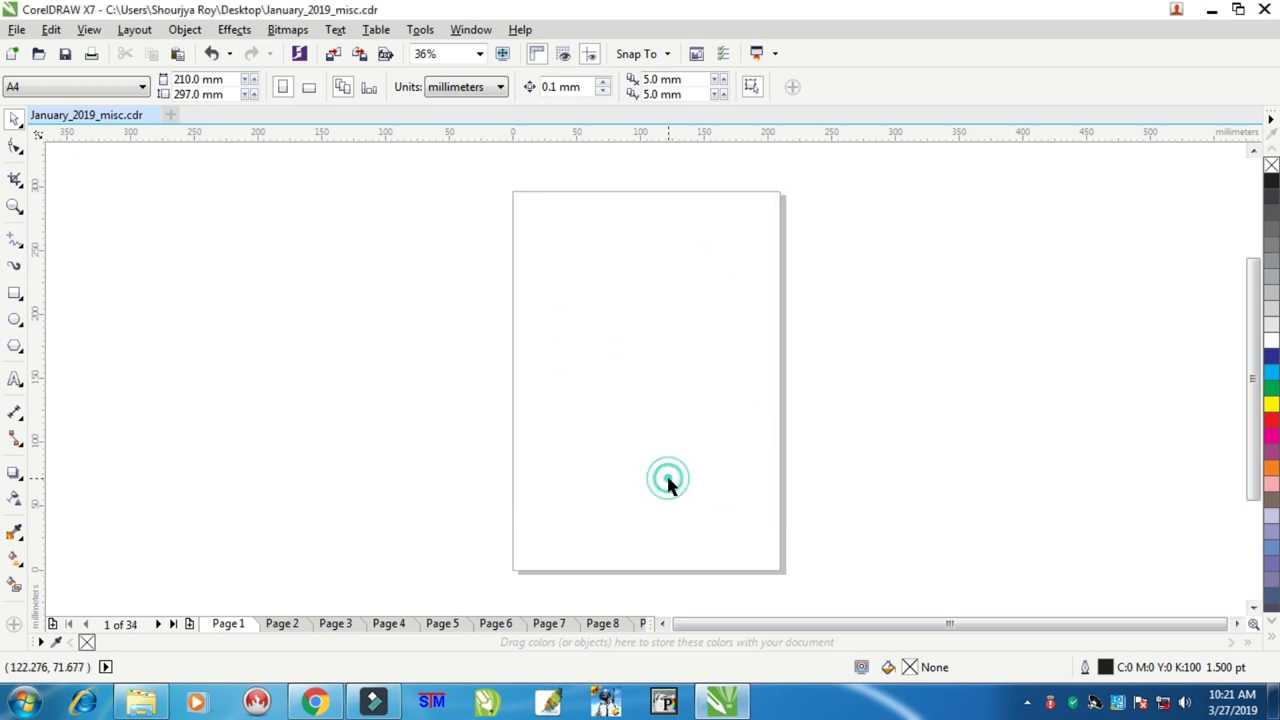
Step: Draw a rectangle about 132 mm wide and 195 mm high on the new first page and save the document
left_click(14, 292)
left_click_drag(538, 236, 707, 485)
left_click(16, 30)
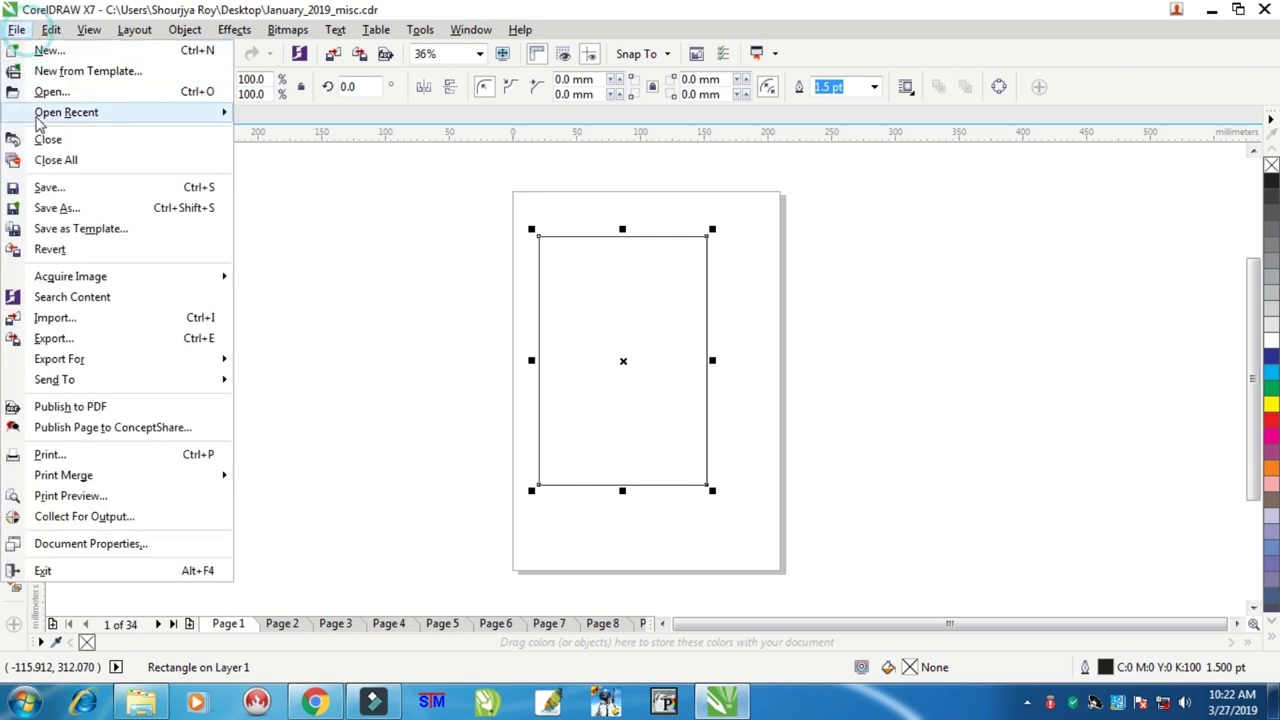
left_click(53, 187)
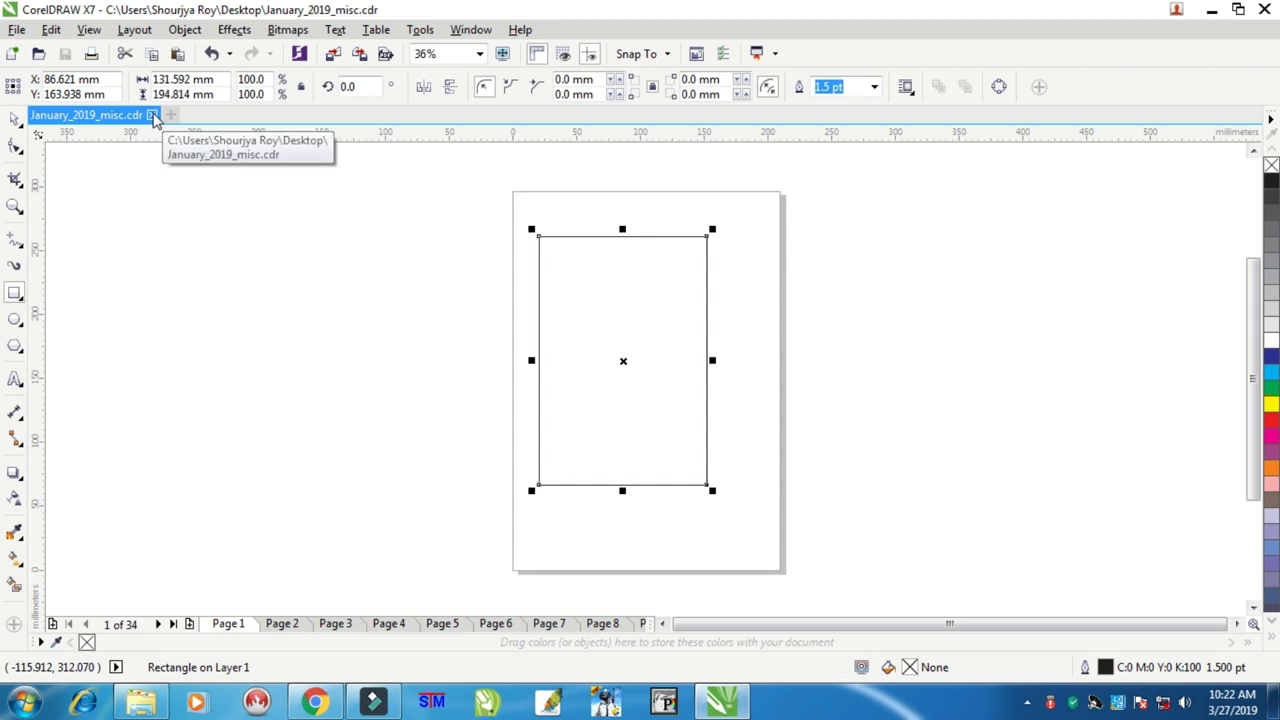
Step: Close the saved January_2019_misc.cdr and reopen it
left_click(153, 116)
left_click(38, 53)
double_click(254, 120)
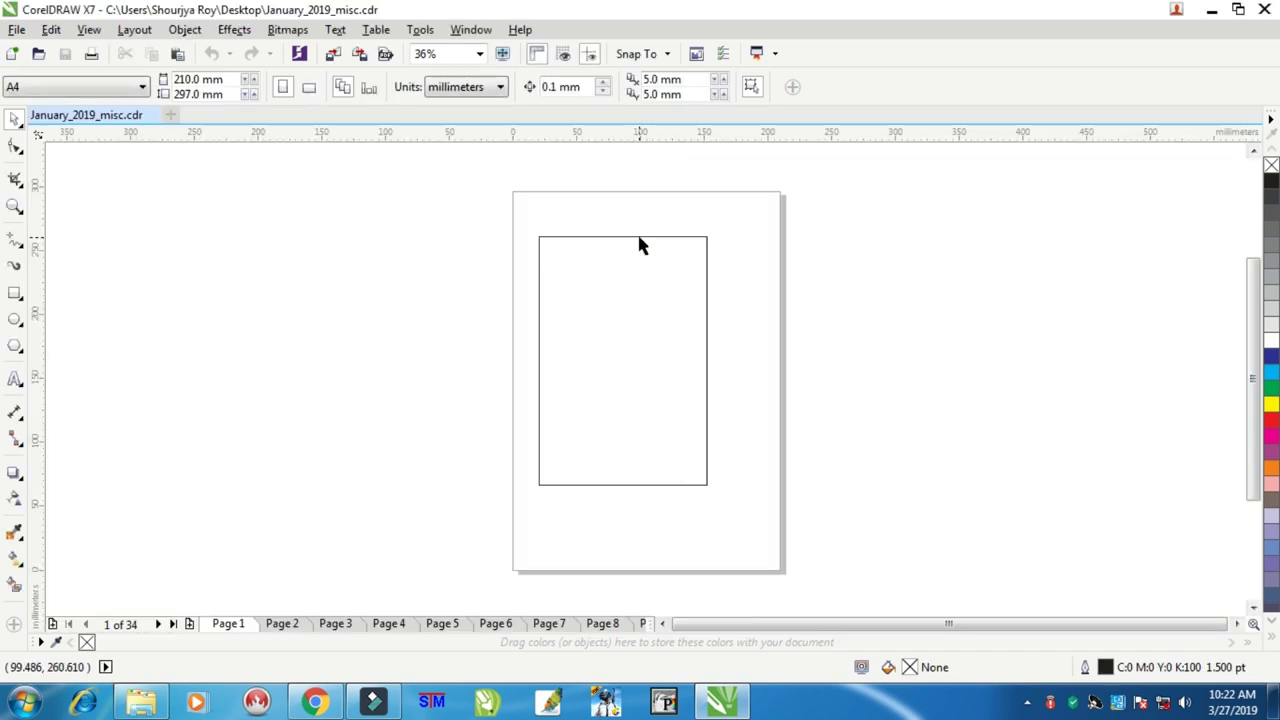
Step: Insert one more A4 portrait page before page 1, ahead of the page with the rectangle
key("alt+l")
key("i")
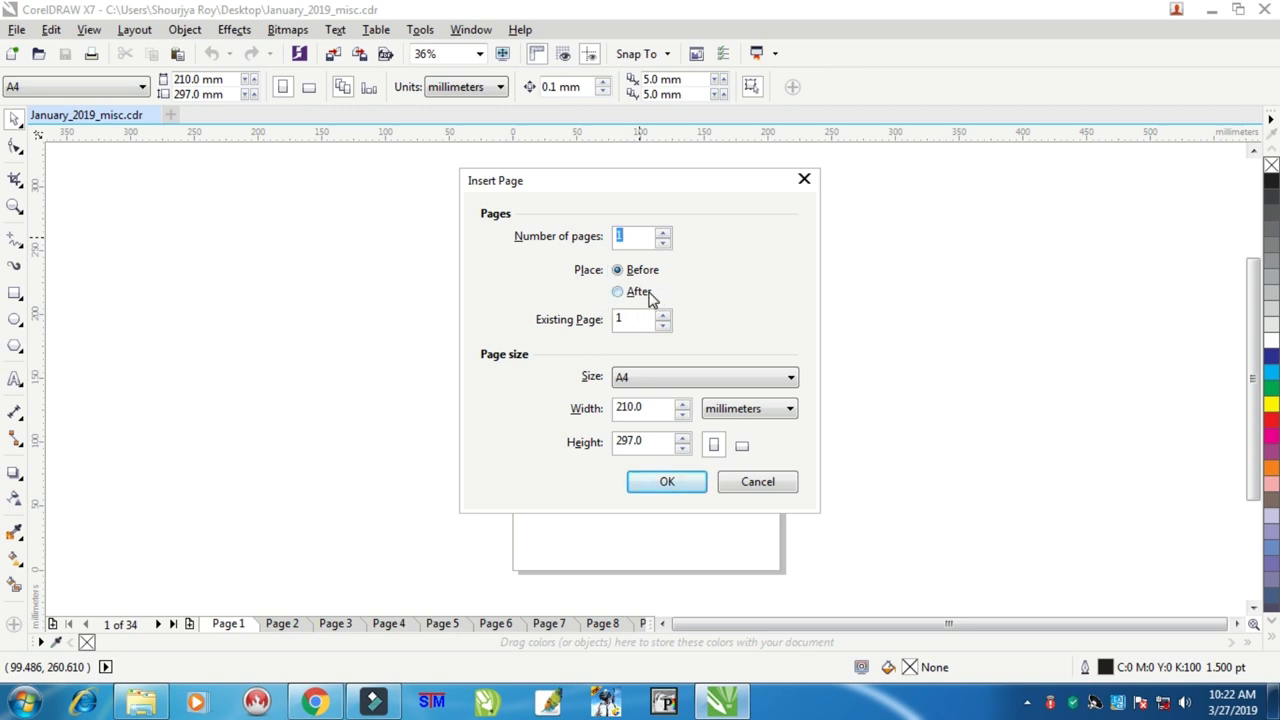
left_click(670, 484)
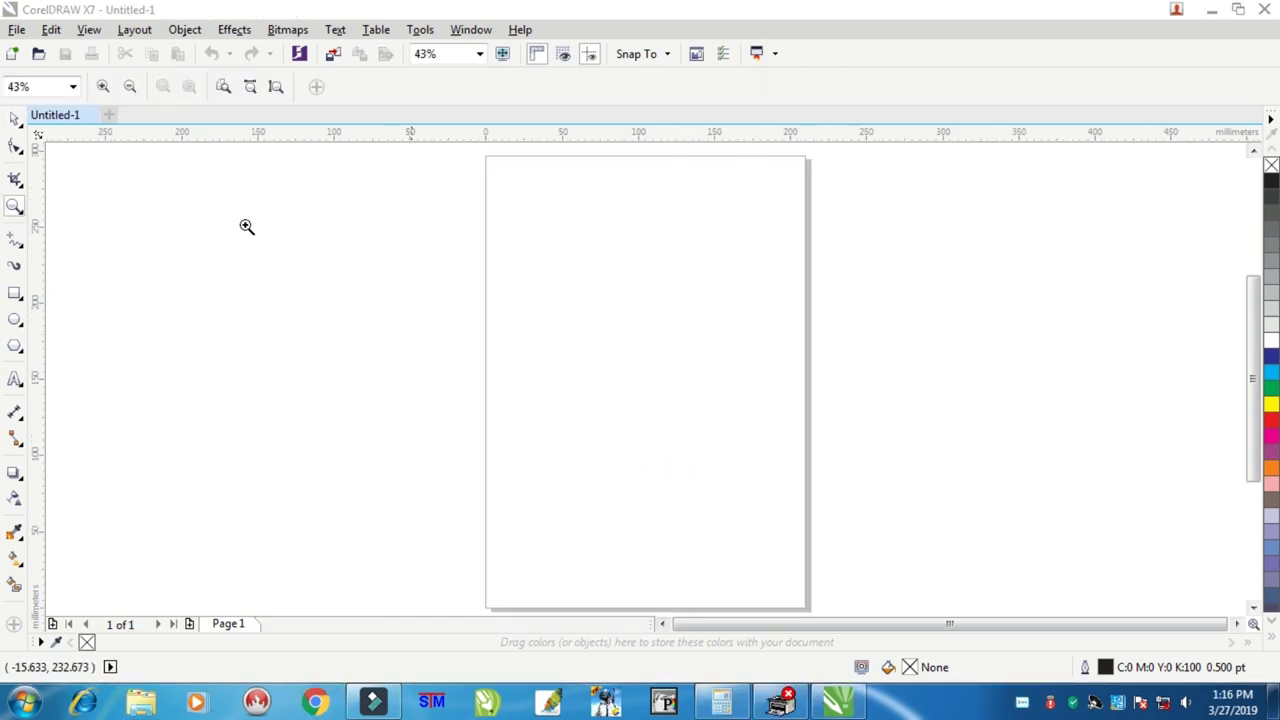
left_click(10, 121)
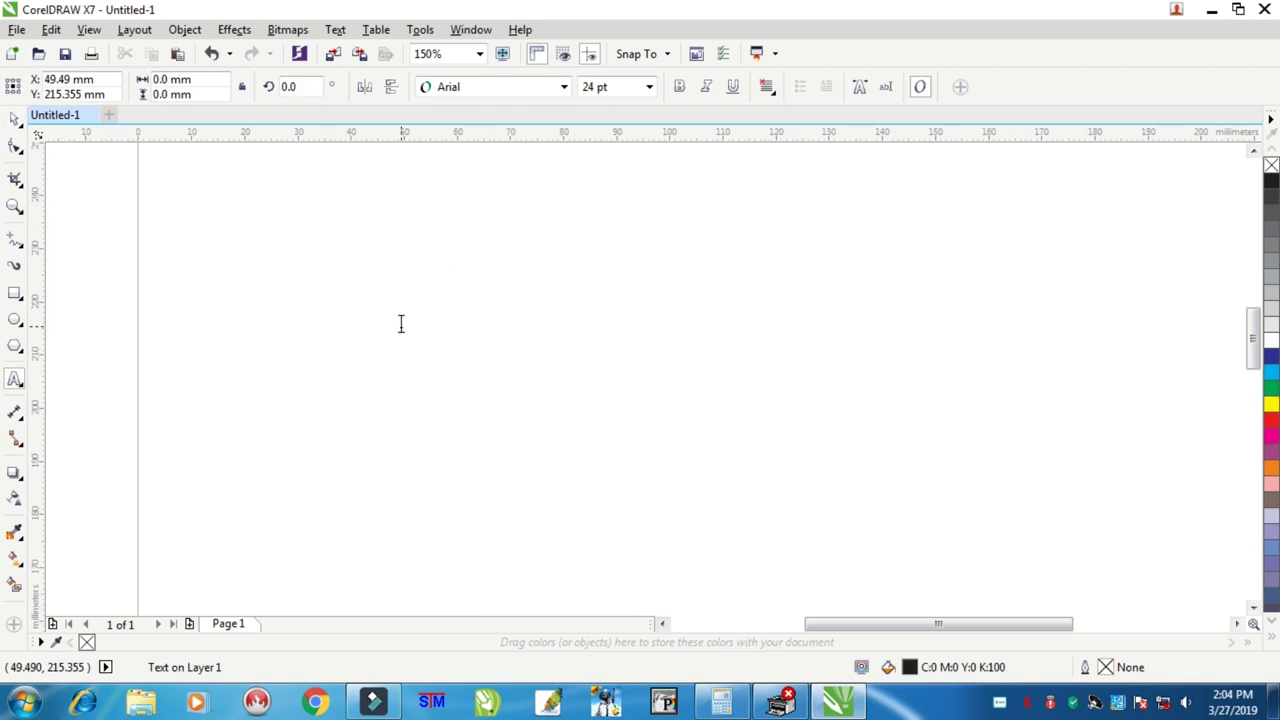
Step: Enter the artistic text lines "(A)", "(b)" and "(c)" in 24 pt Arial, using the last one to produce the © symbol
type("*a")
key("BackSpace")
key("BackSpace")
type("(")
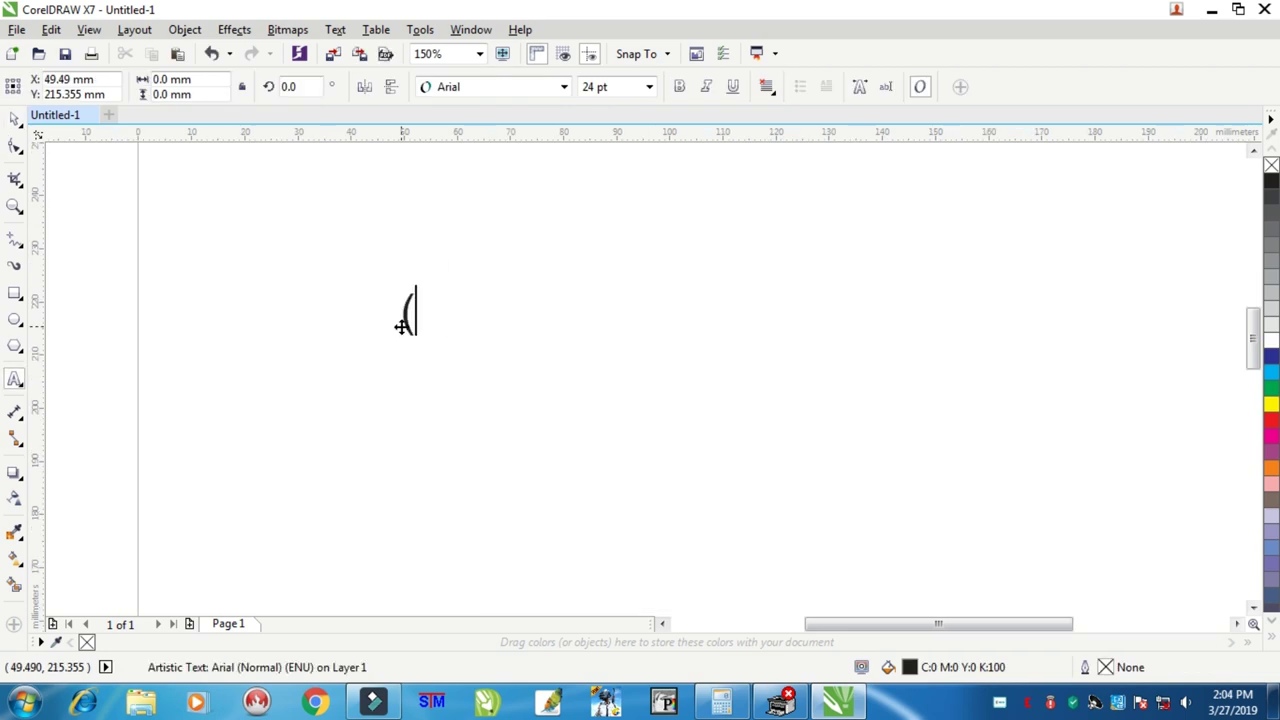
type("a)")
key("Return")
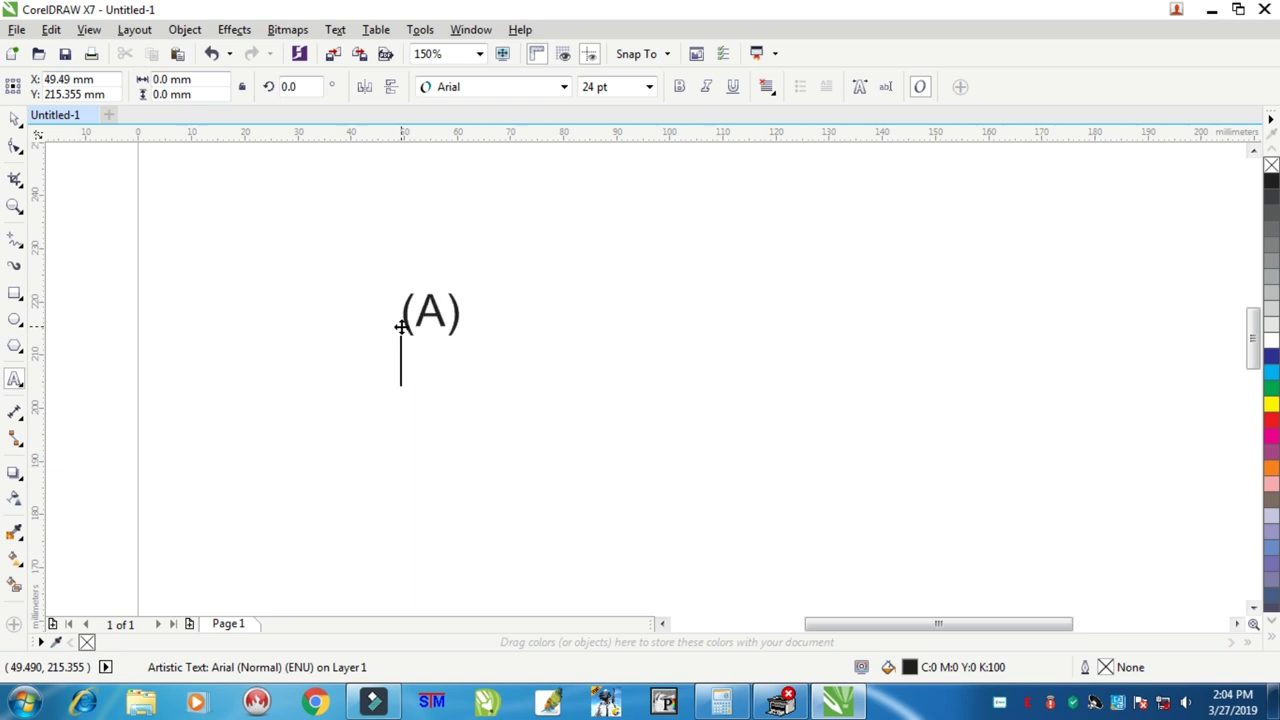
type("(b)")
key("Return")
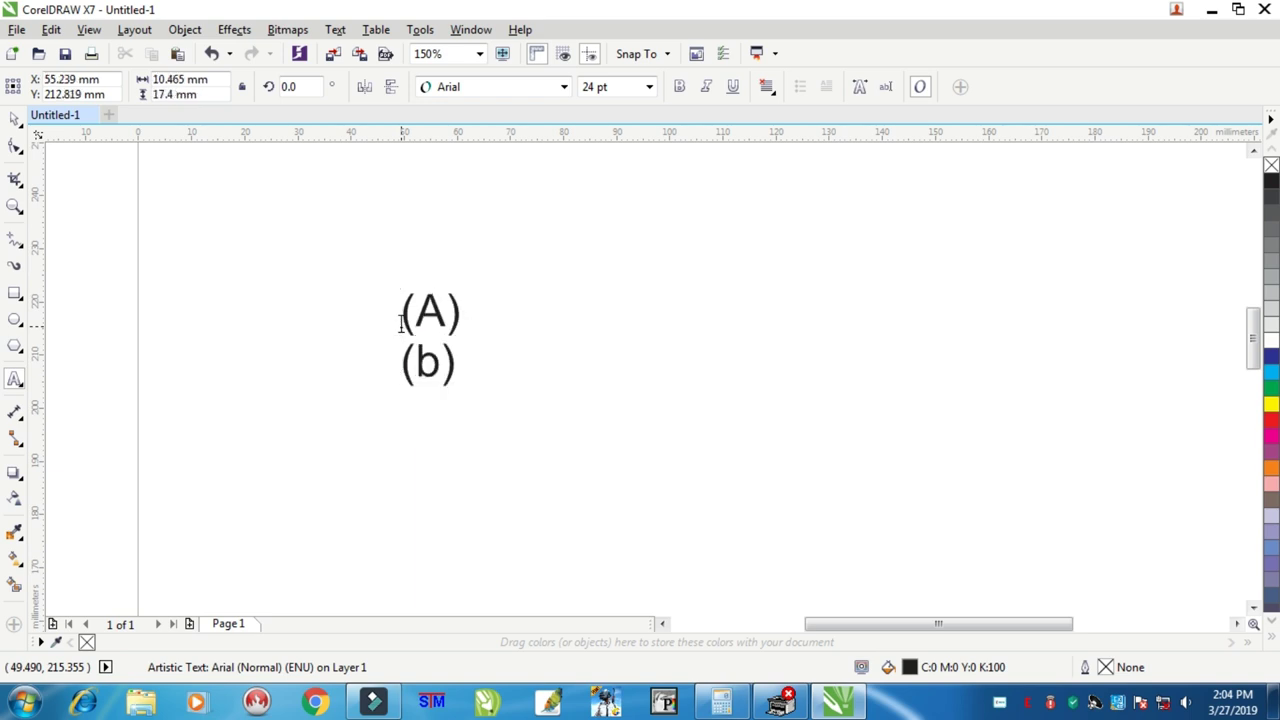
type("(c)")
key("Return")
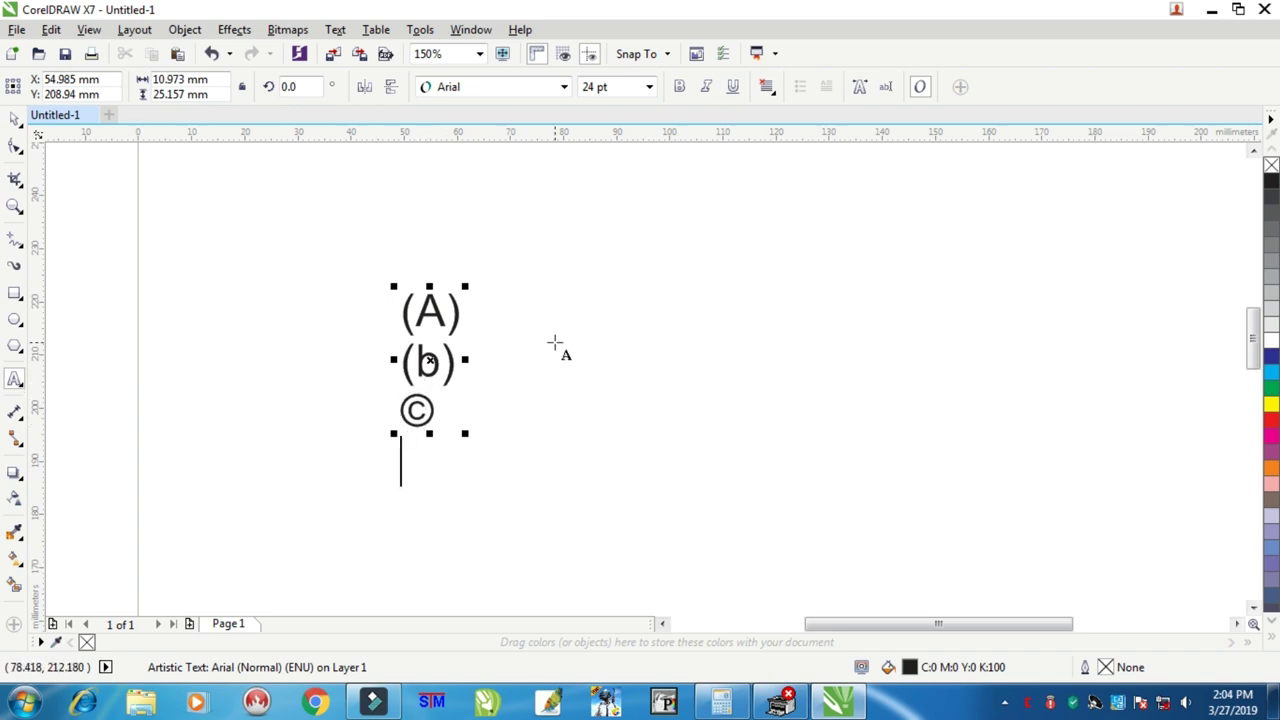
Step: Leave two blank lines under the © symbol and enter "(r)" to produce the ® symbol
key("Return")
key("Return")
type("*r")
key("BackSpace")
key("BackSpace")
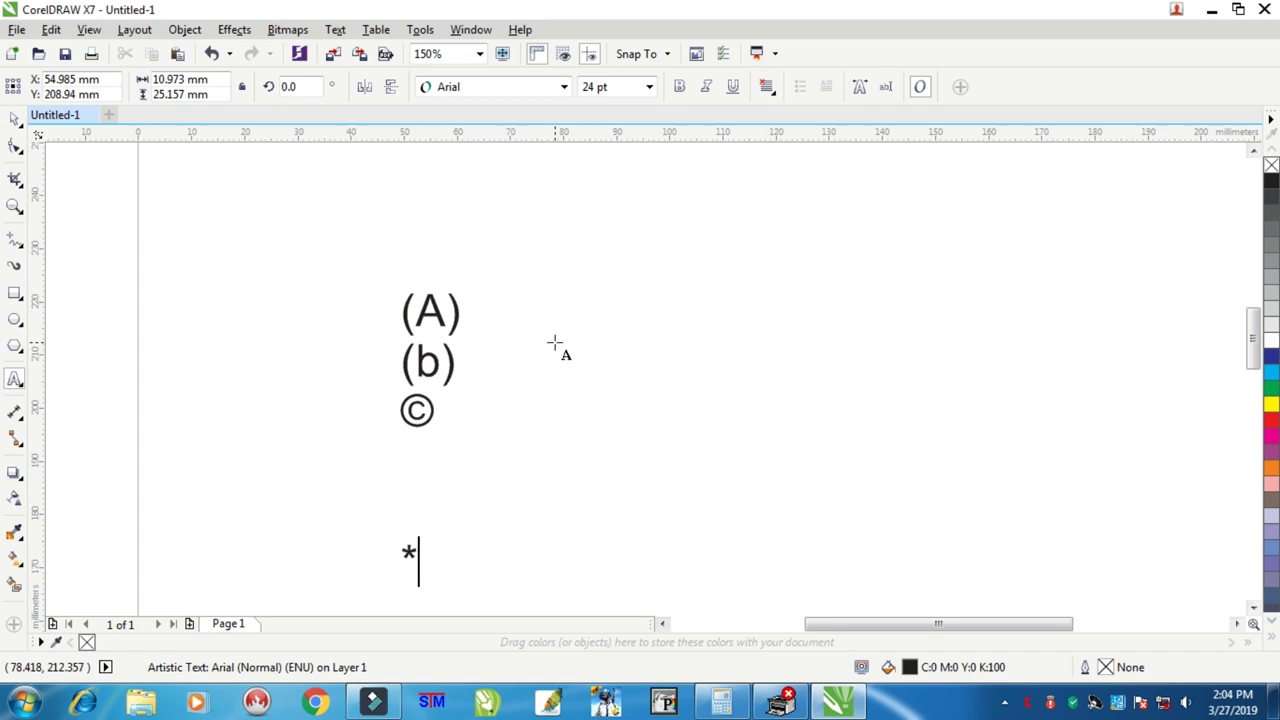
type("(r)")
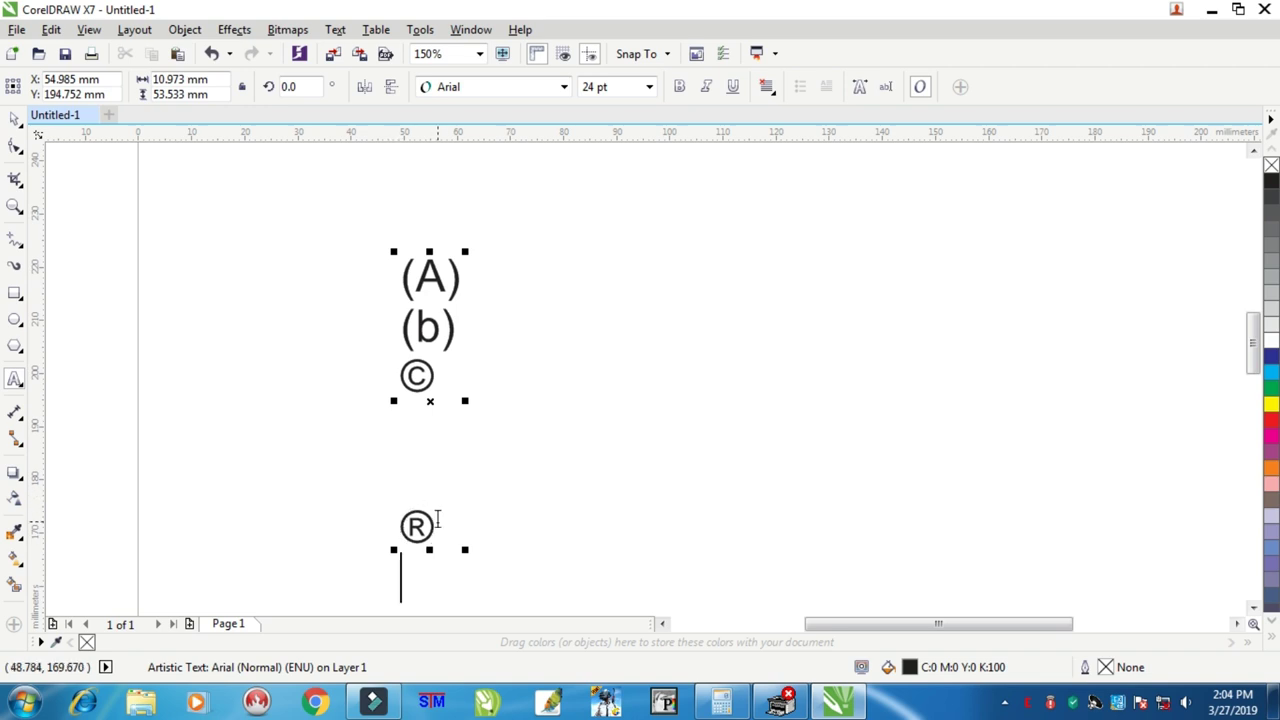
Step: Move the whole text block about 15 mm to the left
left_click(15, 118)
left_click_drag(429, 268, 335, 266)
Step: Add a separate 14 pt STM-BNT-Arjun text to the right with the Bengali word "লদী" and start a new line below it
left_click(15, 378)
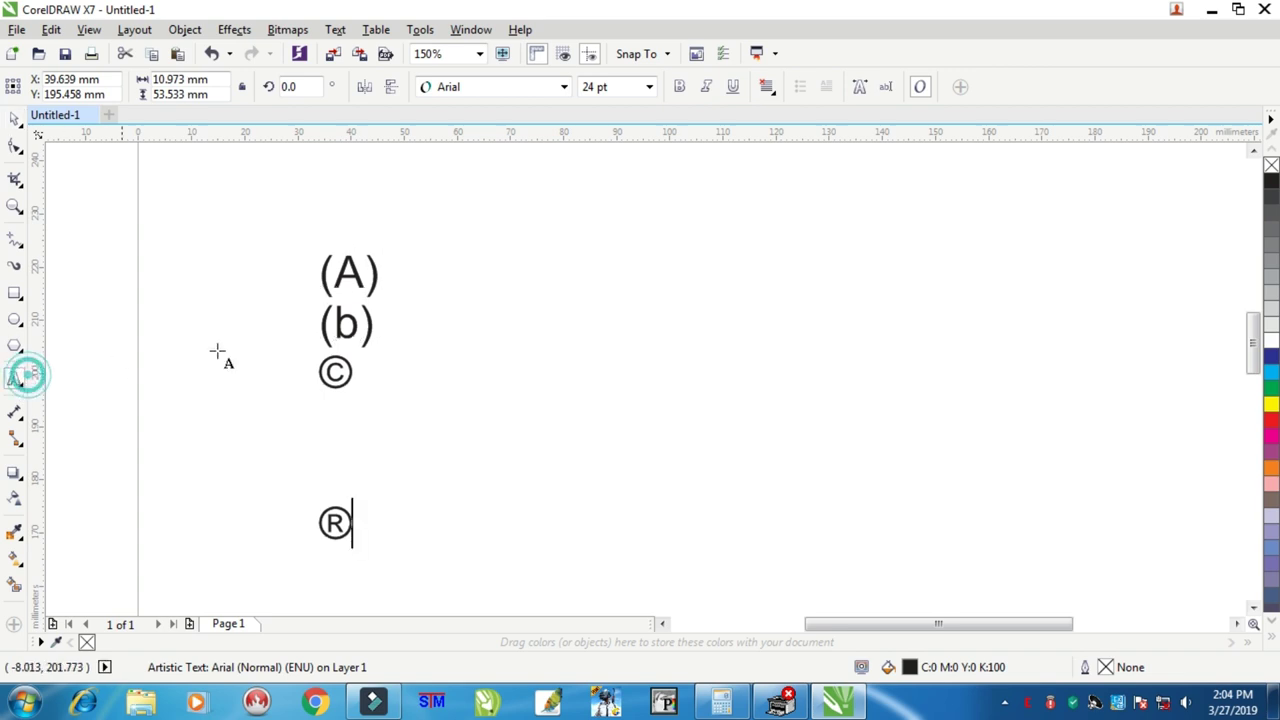
left_click(648, 272)
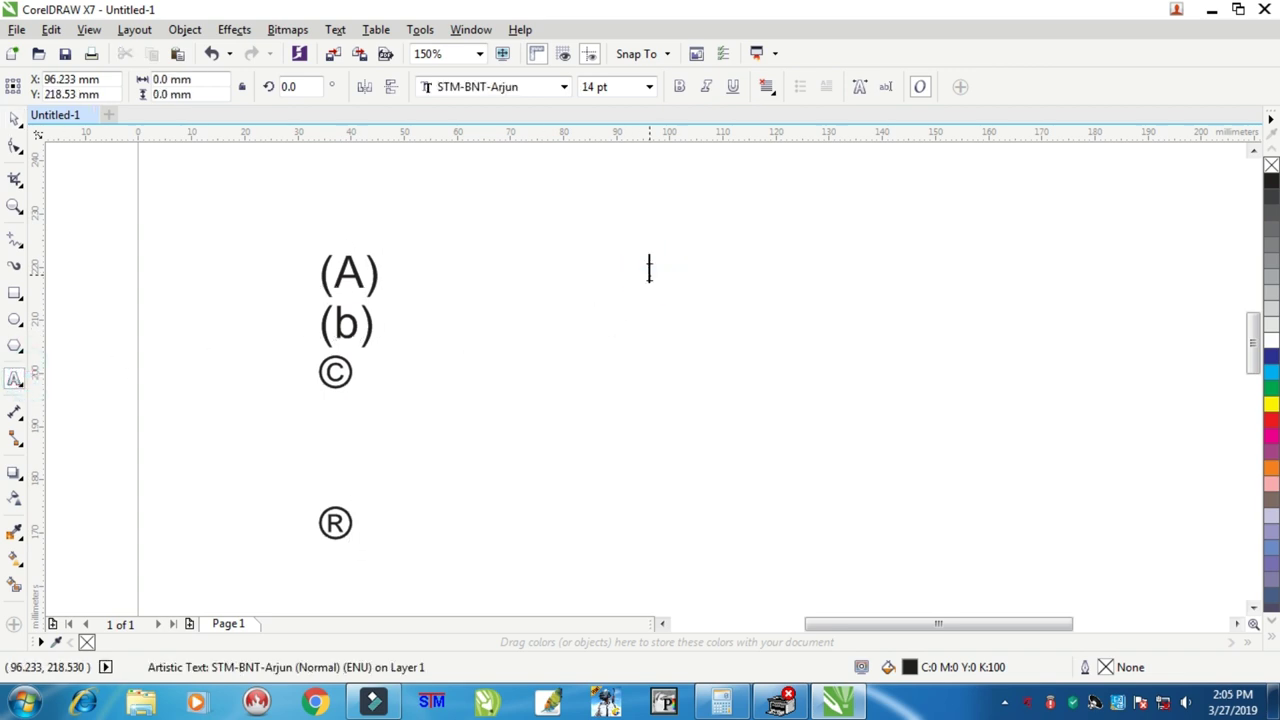
type("f{kh")
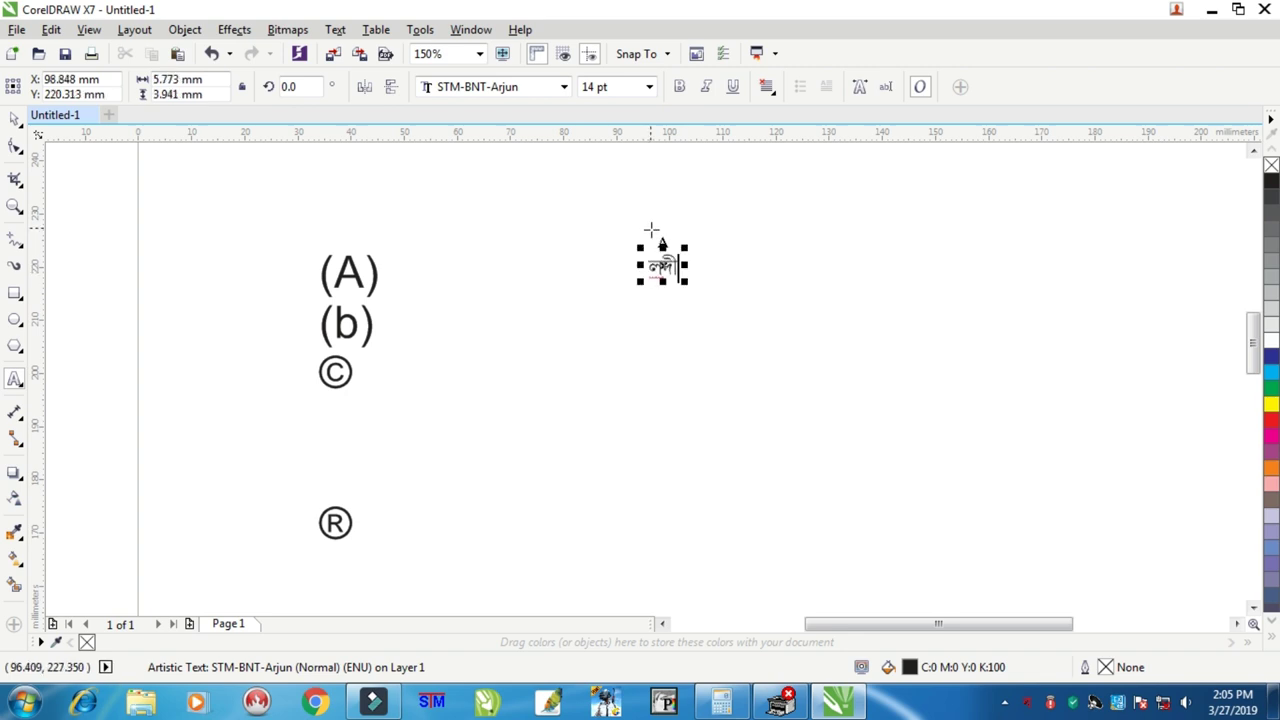
scroll(673, 250, "up", 2)
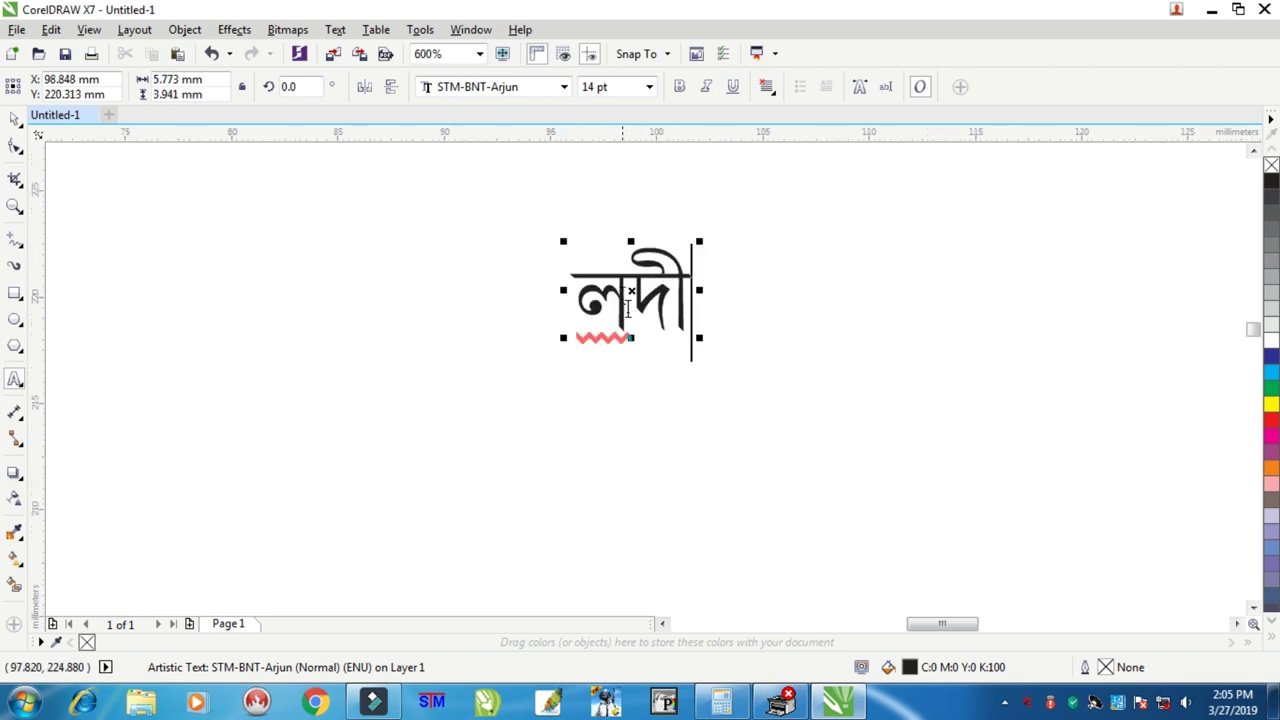
key("Return")
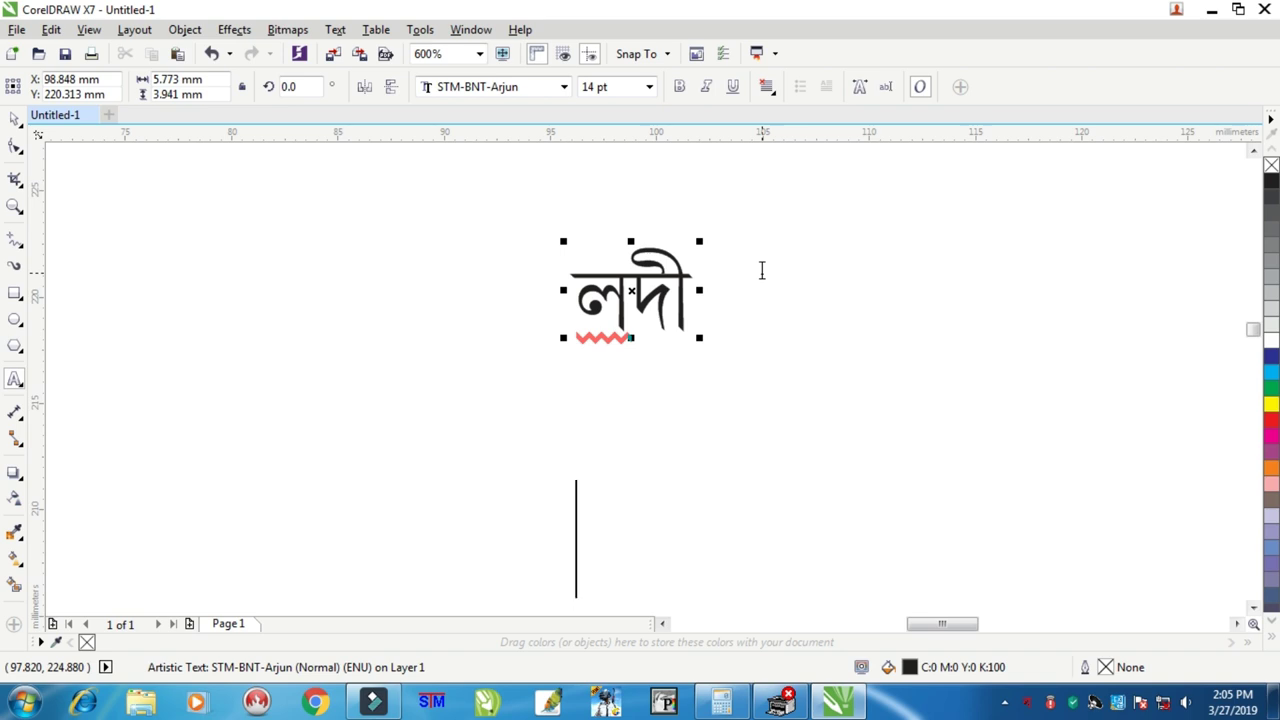
Step: Enter the Bengali word "লদী" on the second line of the STM-BNT-Arjun text
type("vjgN")
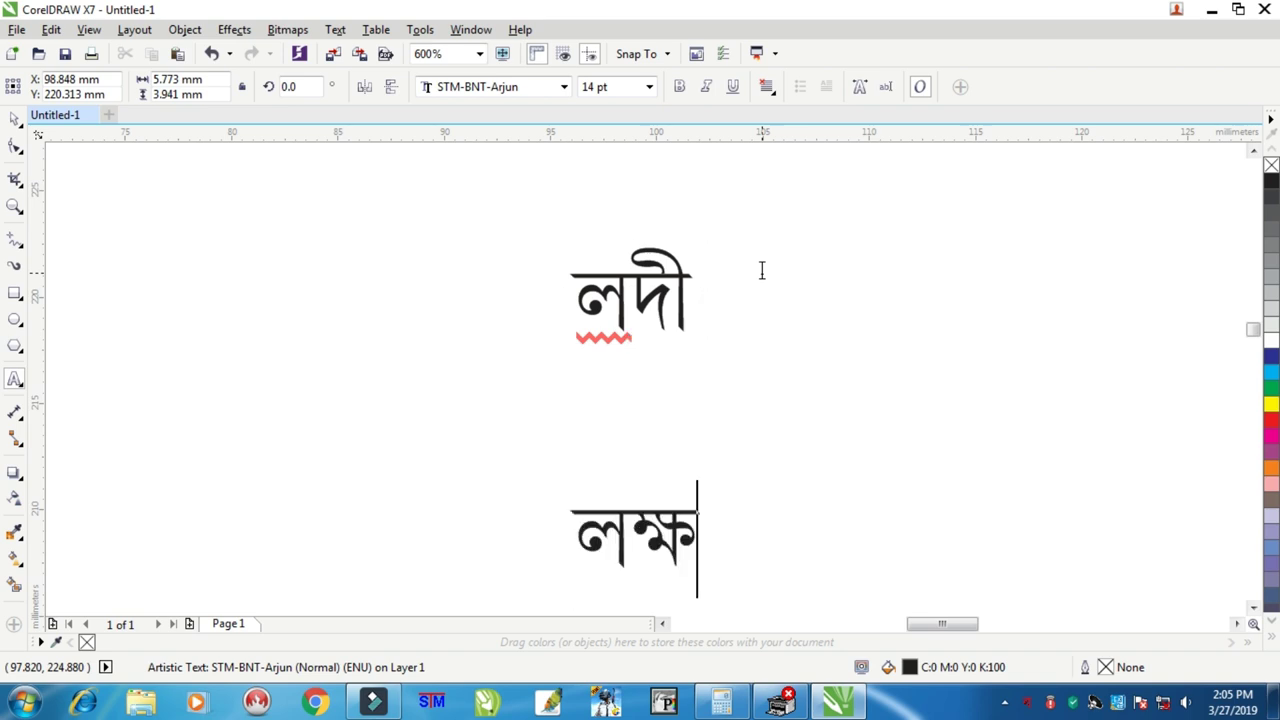
key("BackSpace")
type("lD")
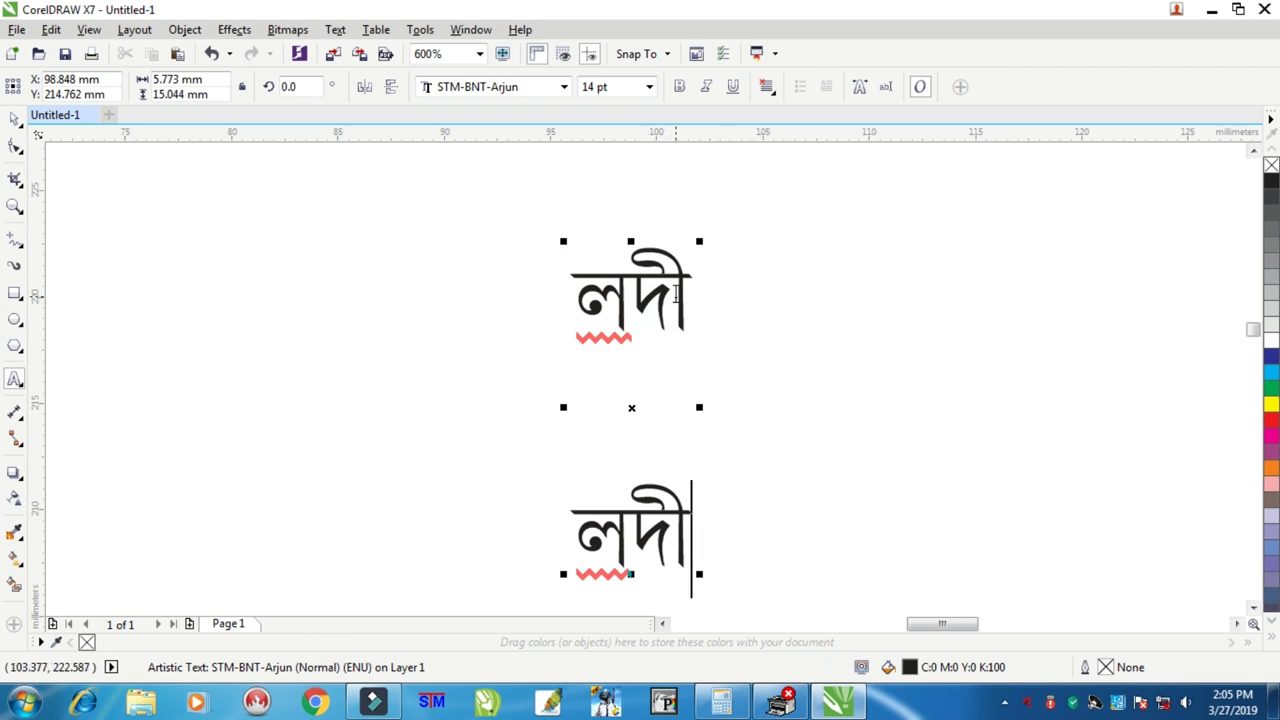
scroll(680, 290, "down", 2)
scroll(684, 290, "up", 2)
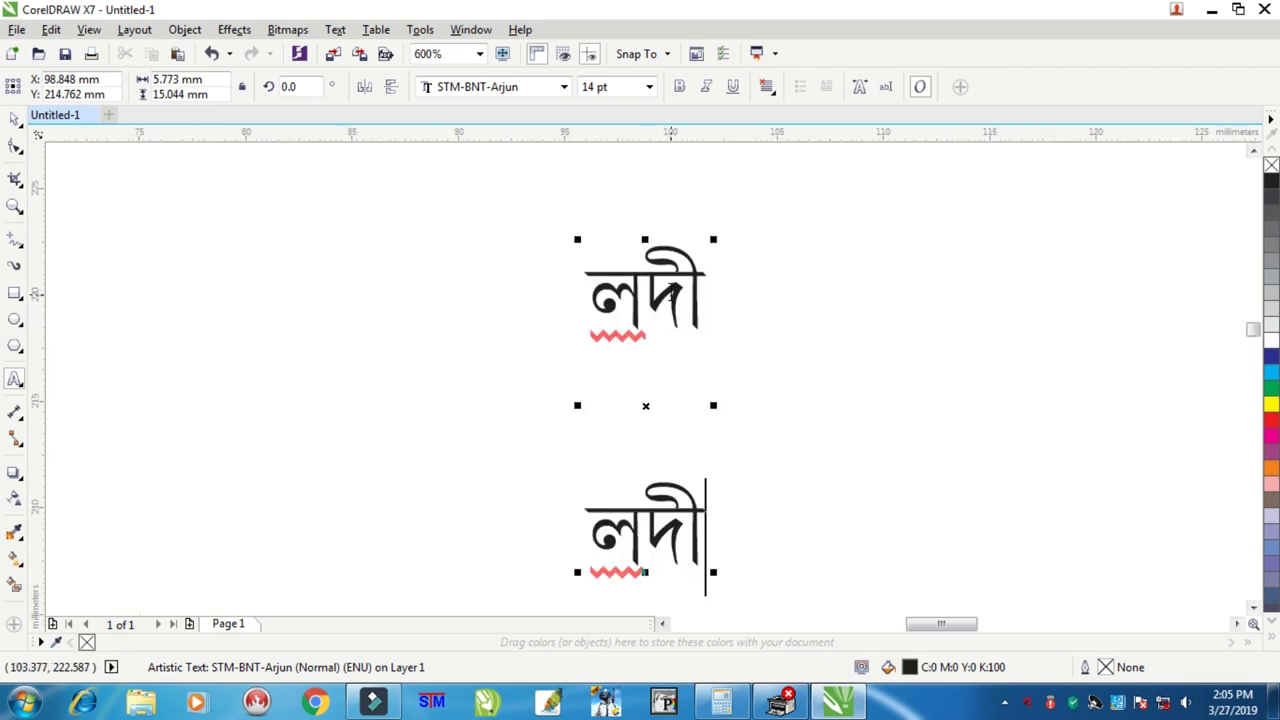
scroll(679, 291, "up", 1)
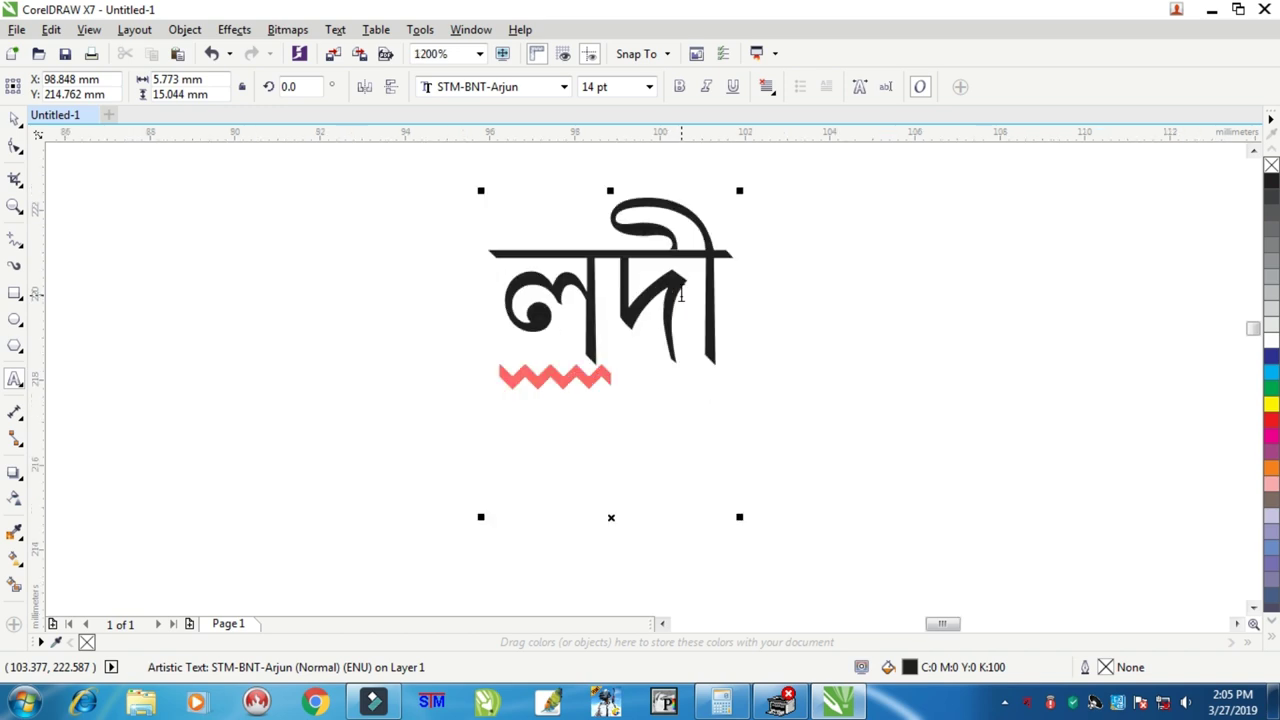
scroll(680, 292, "down", 1)
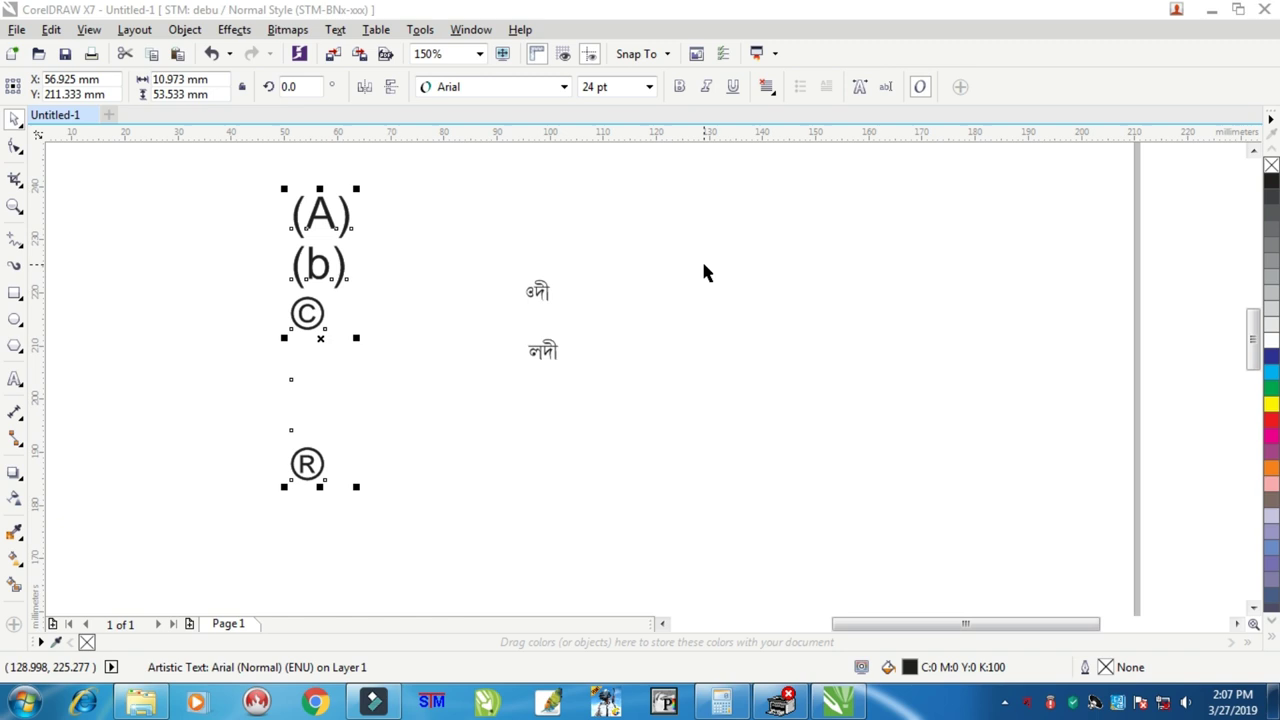
Step: Deselect the text, open the QuickCorrect options of the writing tools, and move the dialog clear of the sample text
left_click(622, 241)
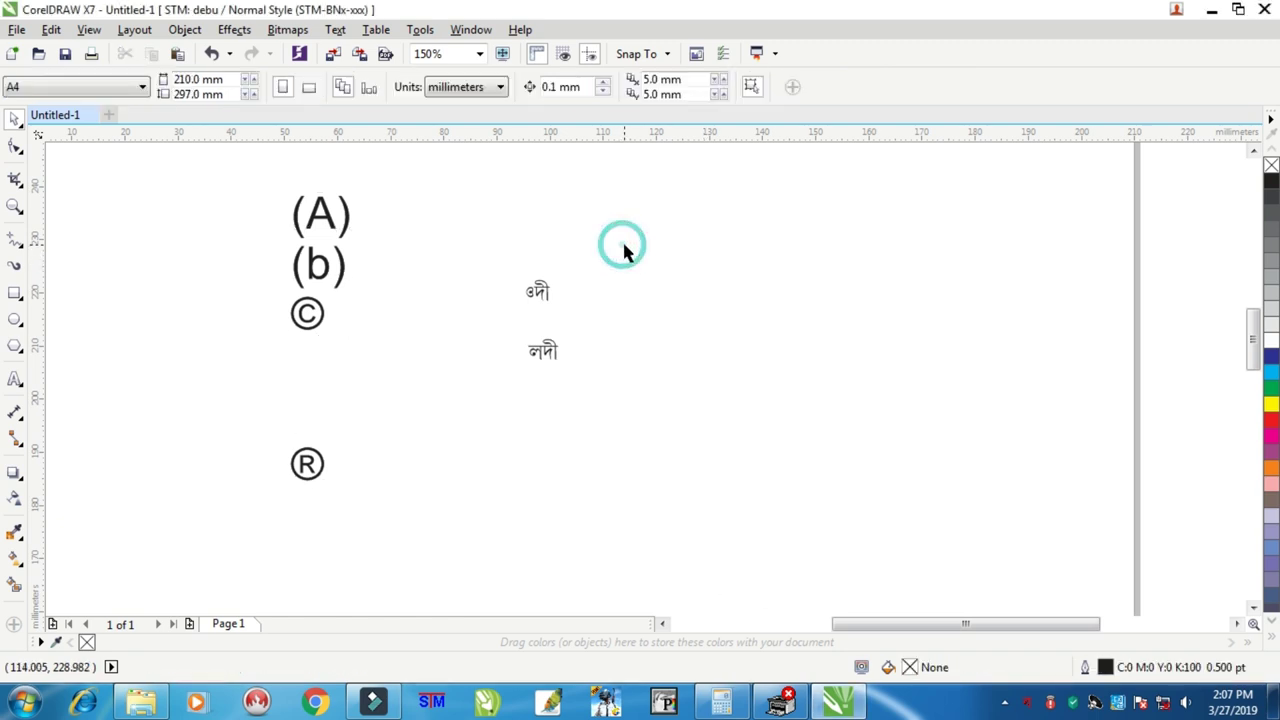
scroll(680, 262, "down", 1)
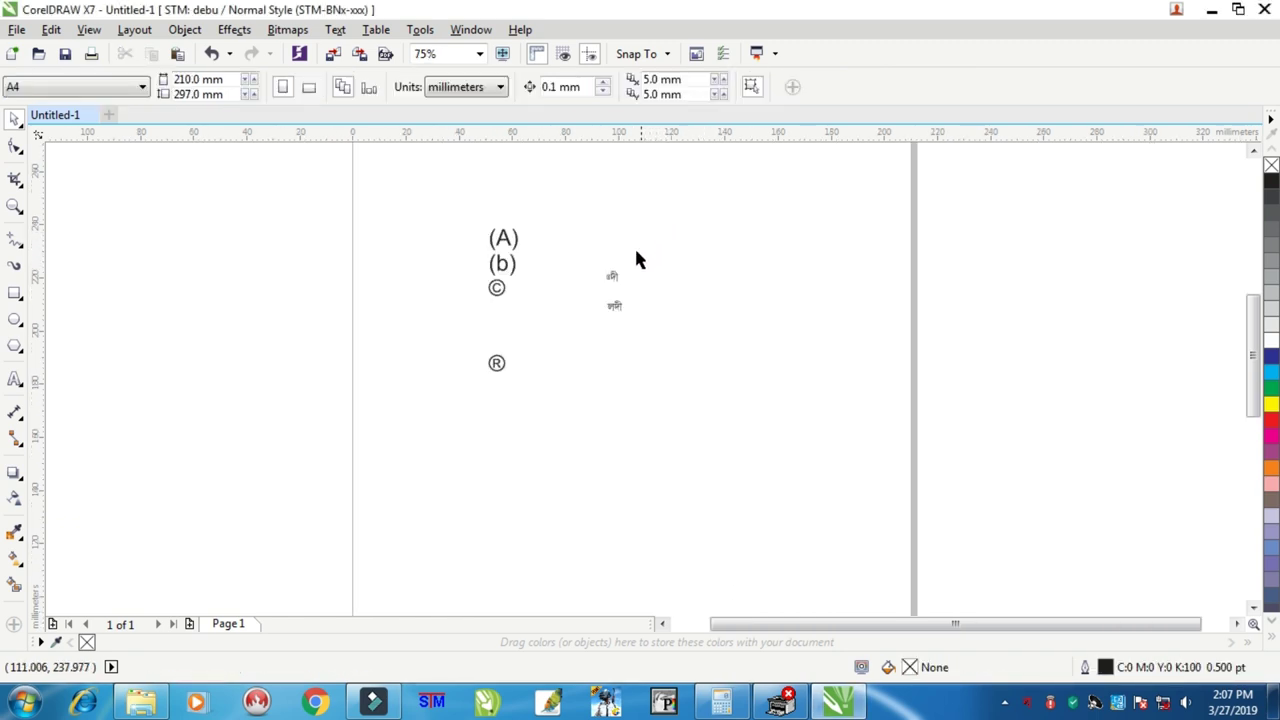
scroll(600, 235, "up", 2)
left_click(336, 30)
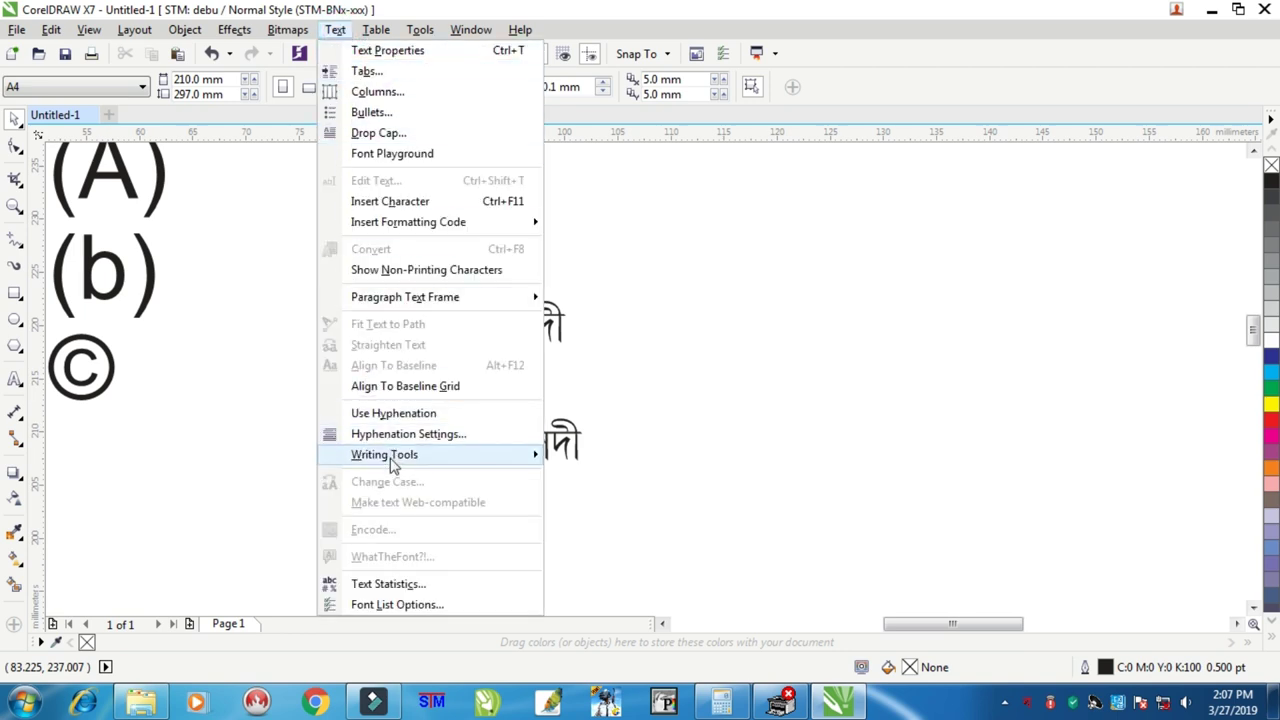
mouse_move(393, 466)
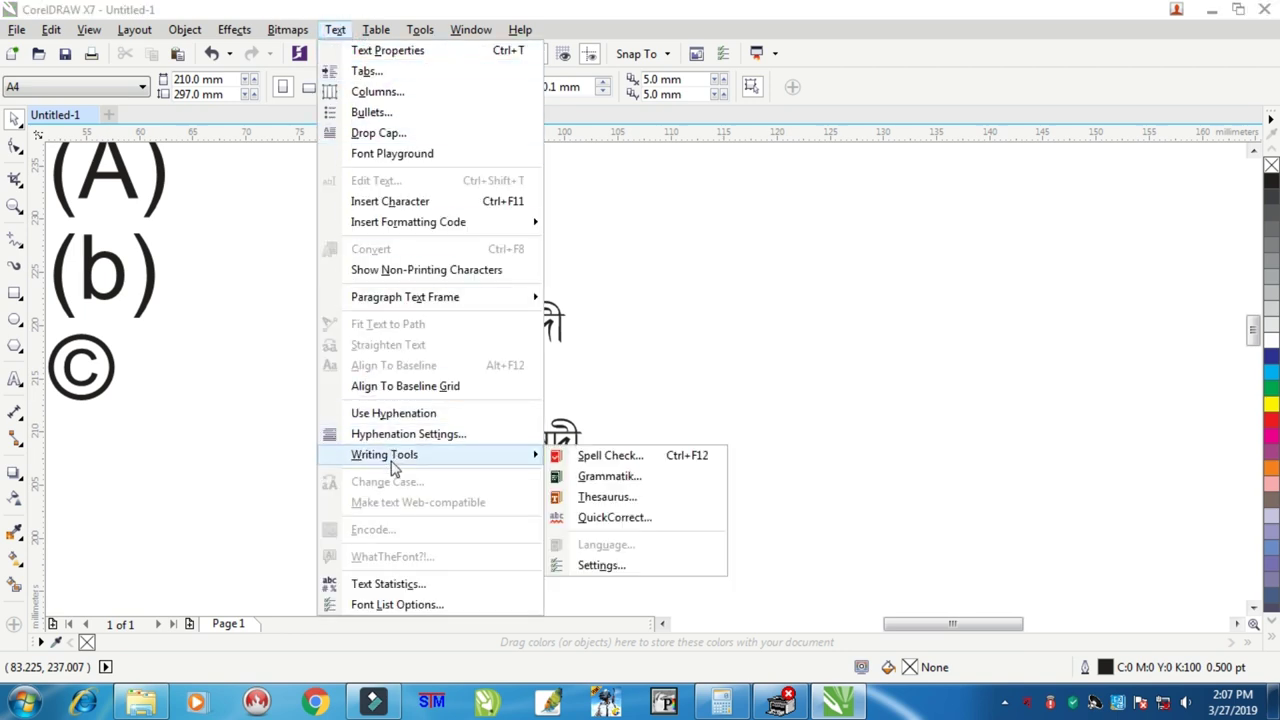
left_click(614, 517)
left_click_drag(716, 145, 817, 108)
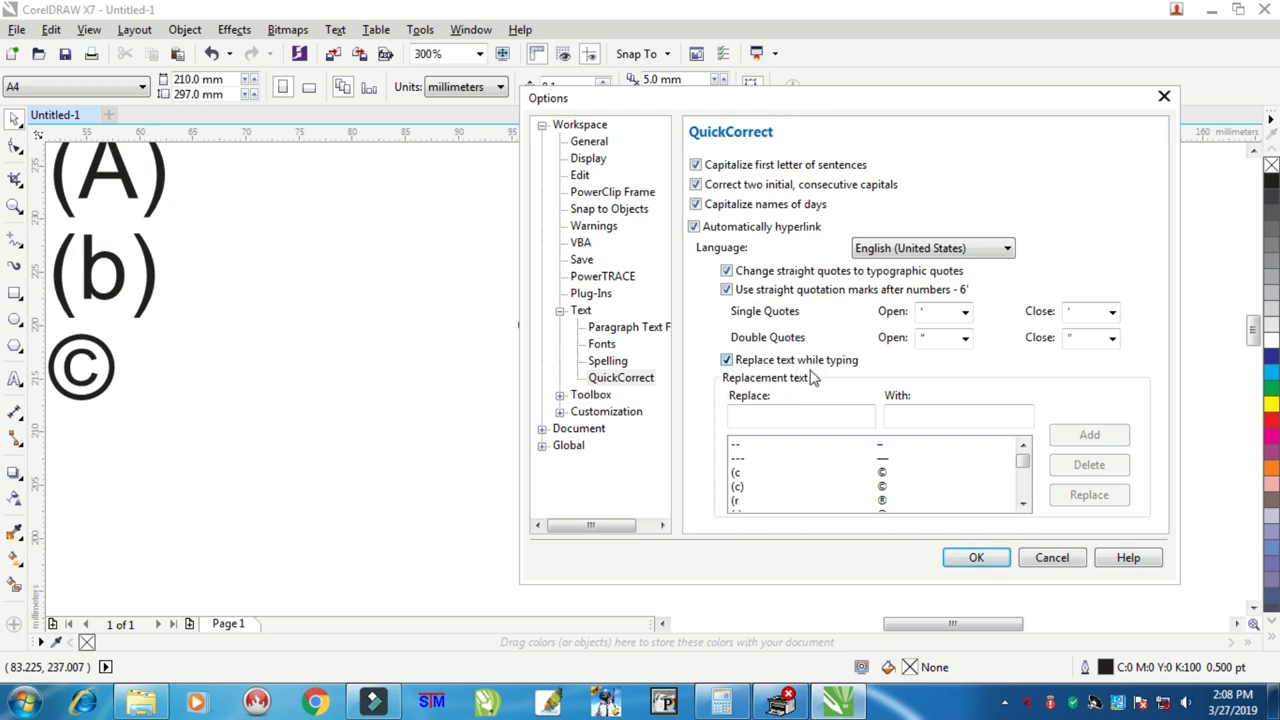
Step: Turn off text replacement, both quote options, all three capitalization corrections and automatic hyperlinking in QuickCorrect, and apply
left_click(727, 362)
left_click(727, 271)
left_click(727, 289)
left_click(695, 165)
left_click(695, 184)
left_click(695, 204)
left_click(695, 227)
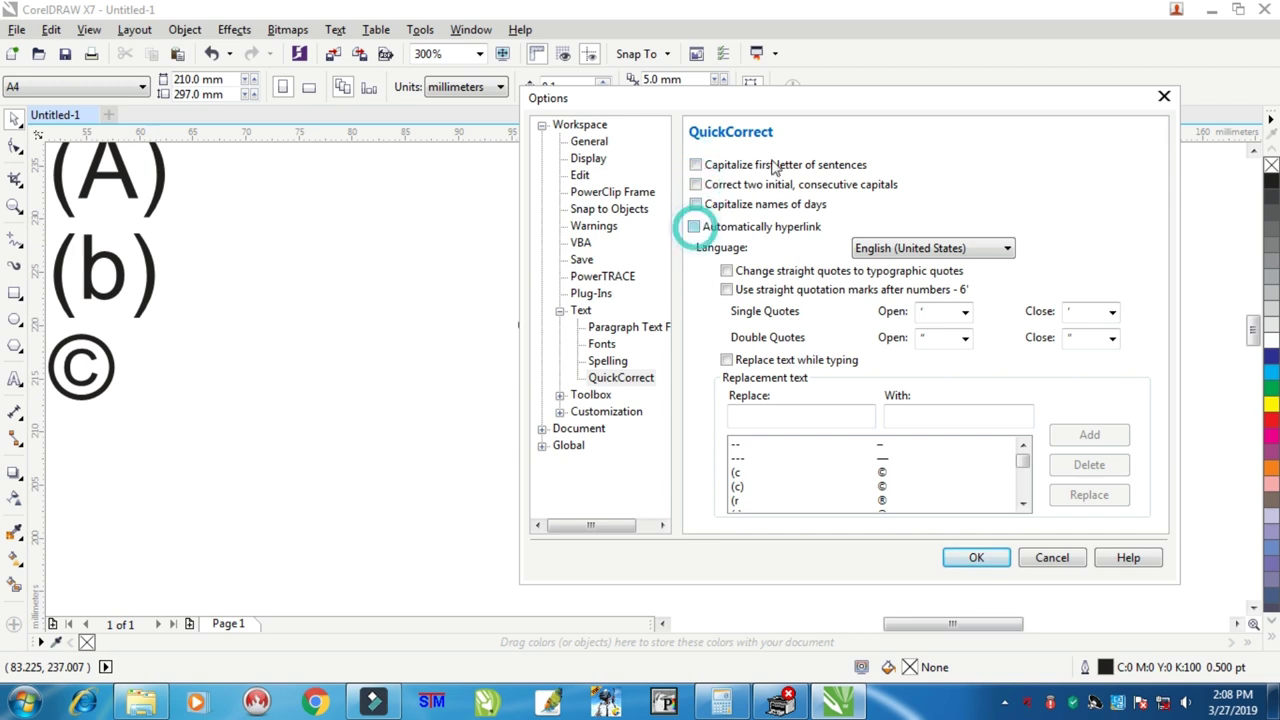
left_click(976, 560)
Step: Enter new 24 pt Arial artistic text between the symbols and the Bengali words, with the lines "(a)", "(b)" and "(c)"
left_click(766, 374)
scroll(613, 338, "down", 3)
scroll(516, 382, "up", 3)
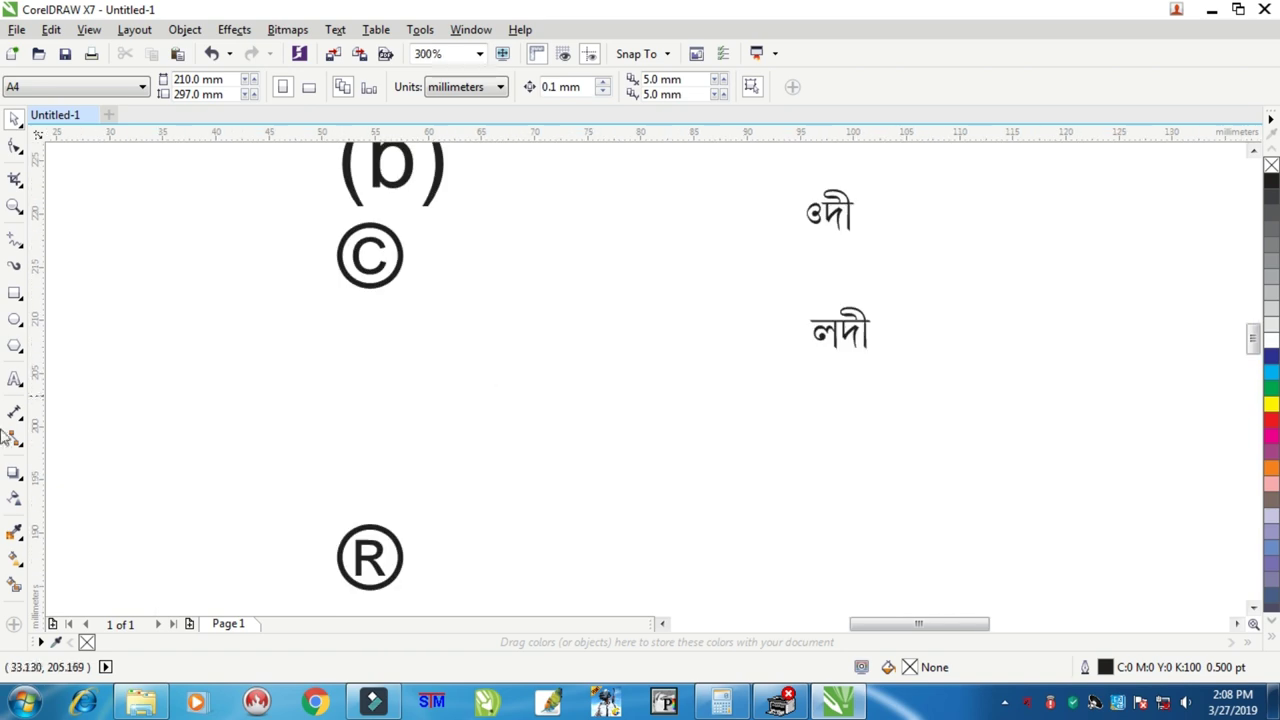
left_click(14, 378)
left_click(552, 345)
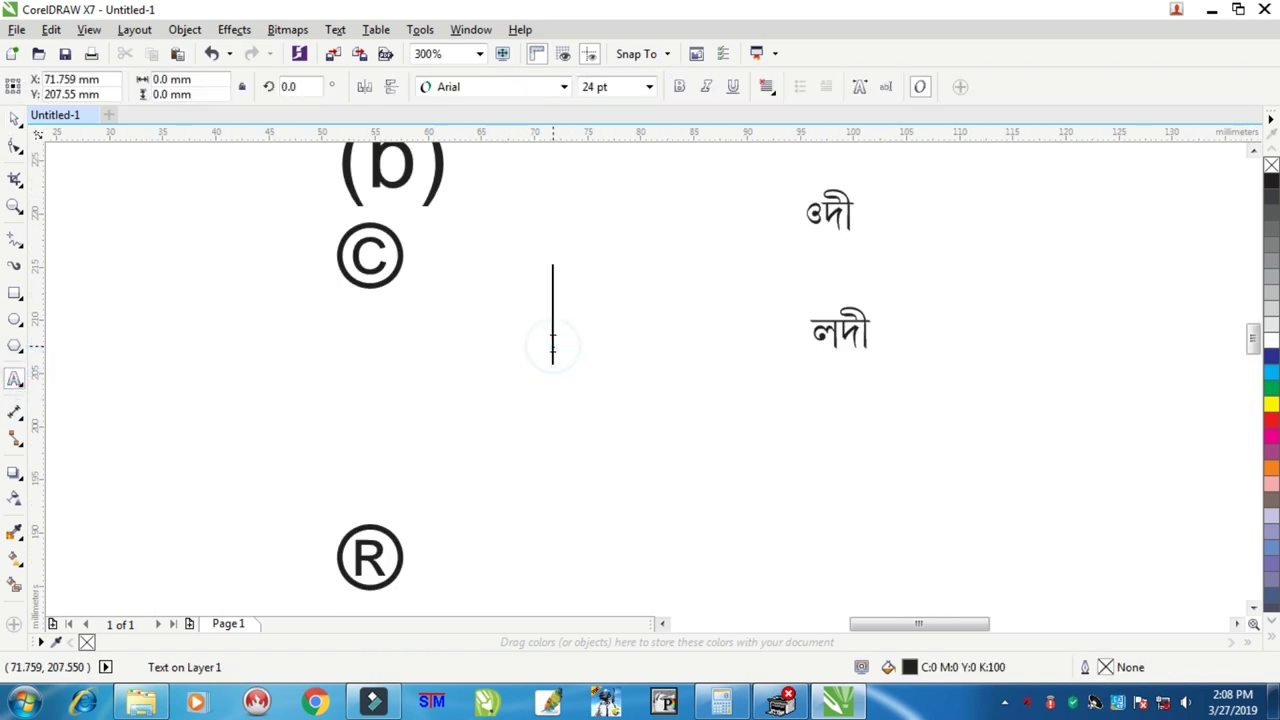
type("SÄ")
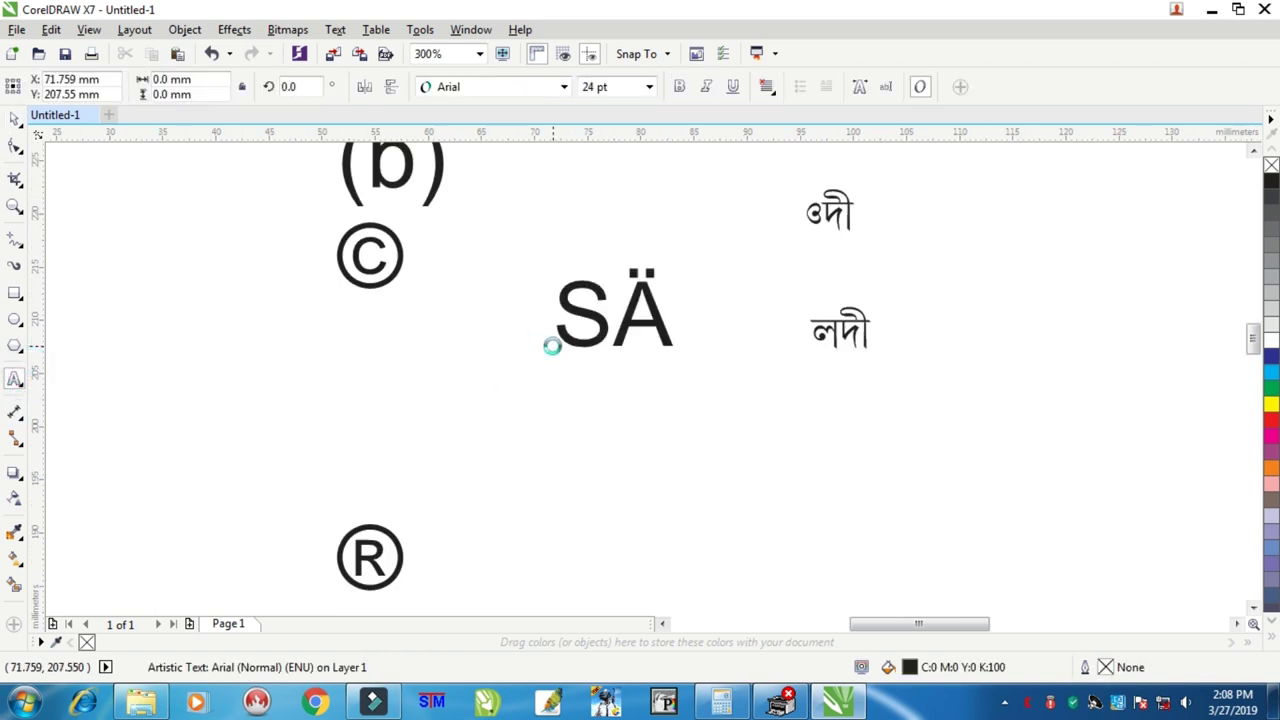
key("BackSpace")
key("BackSpace")
type("(a)")
key("Return")
type("(b)")
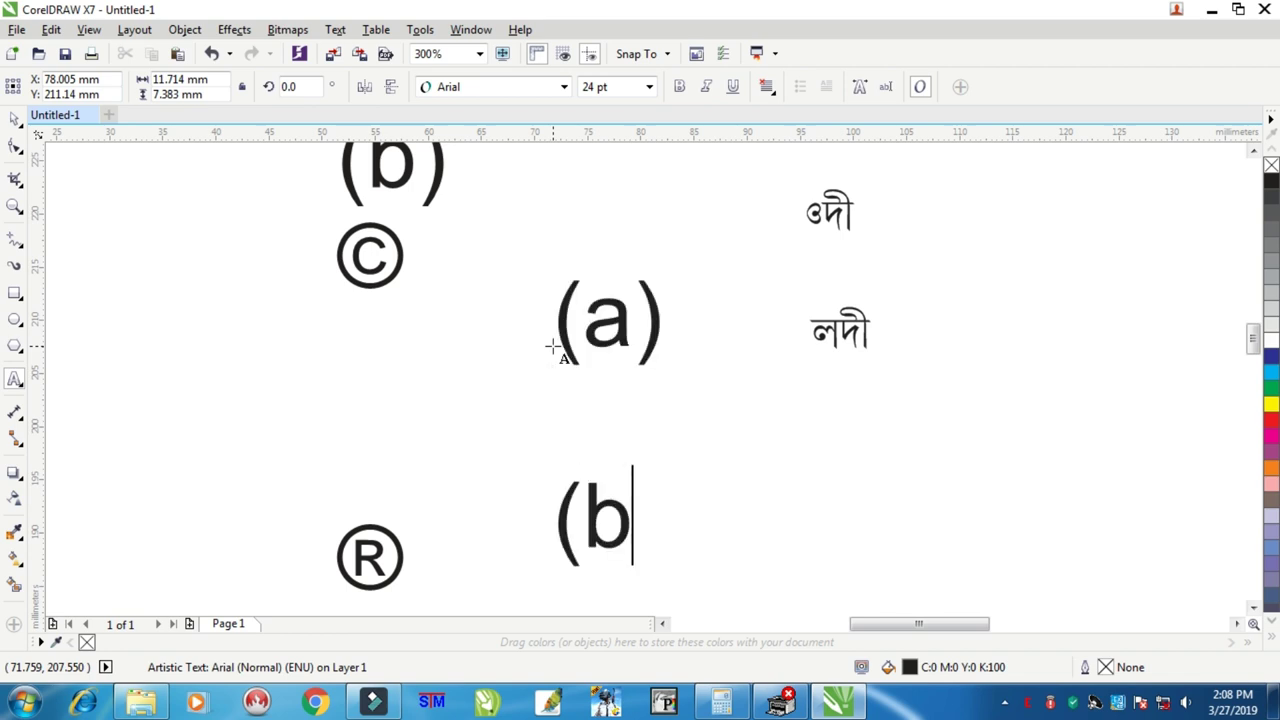
key("Return")
type("(c)")
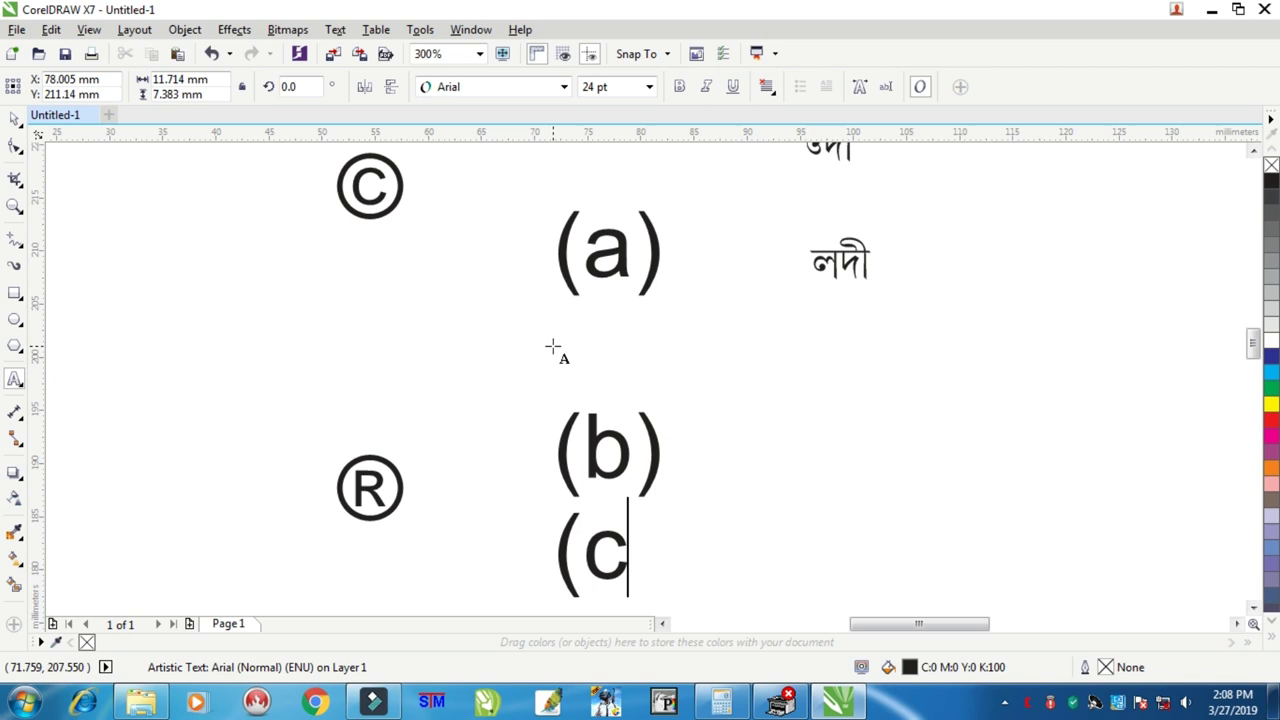
key("Return")
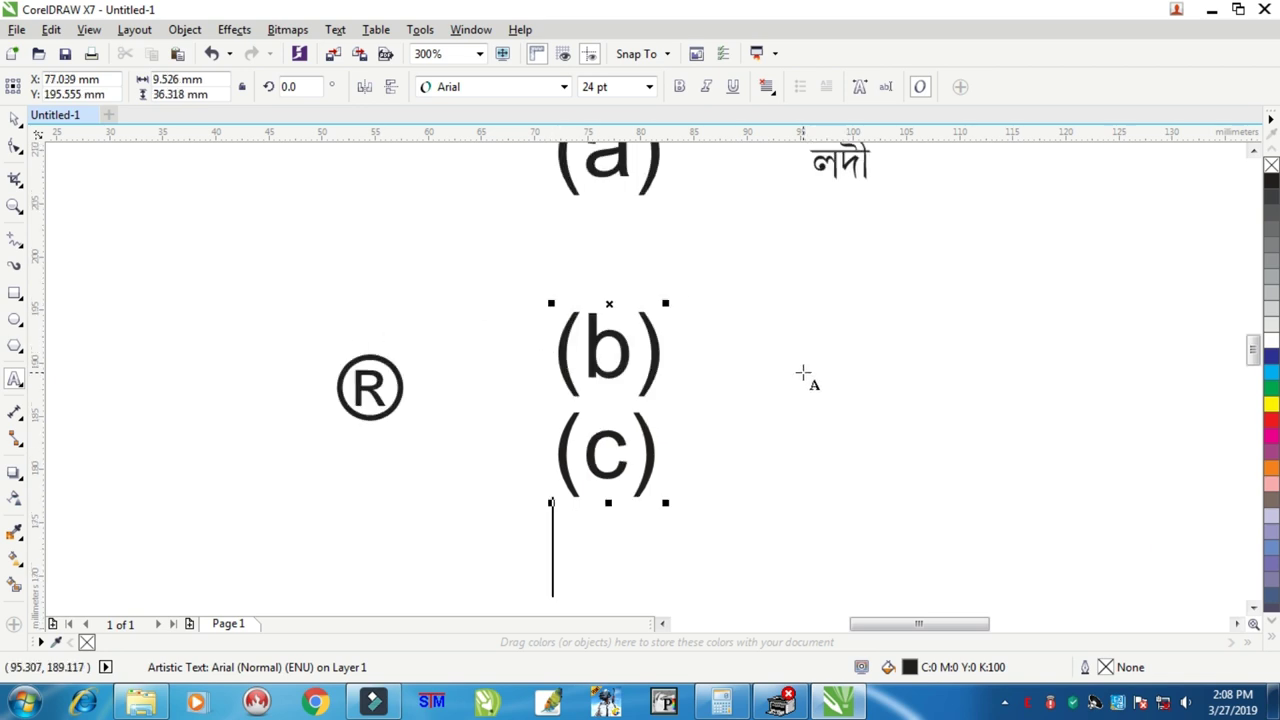
Step: Draw a paragraph text frame about 39 × 23 mm beside the Bengali words and enter "লক্ষ্মী" in 14 pt STM-BNT-Arjun
scroll(834, 346, "down", 2)
scroll(855, 279, "up", 1)
left_click_drag(872, 216, 963, 320)
scroll(901, 235, "up", 1)
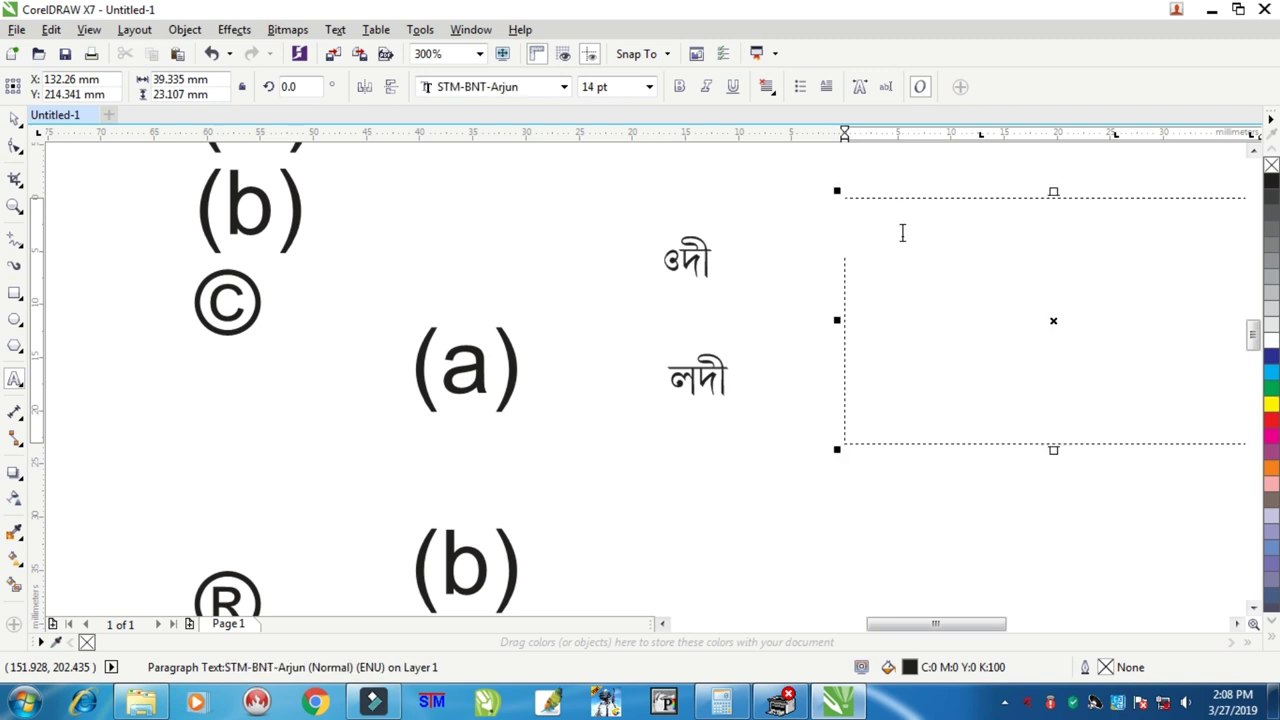
type("লক্ষ")
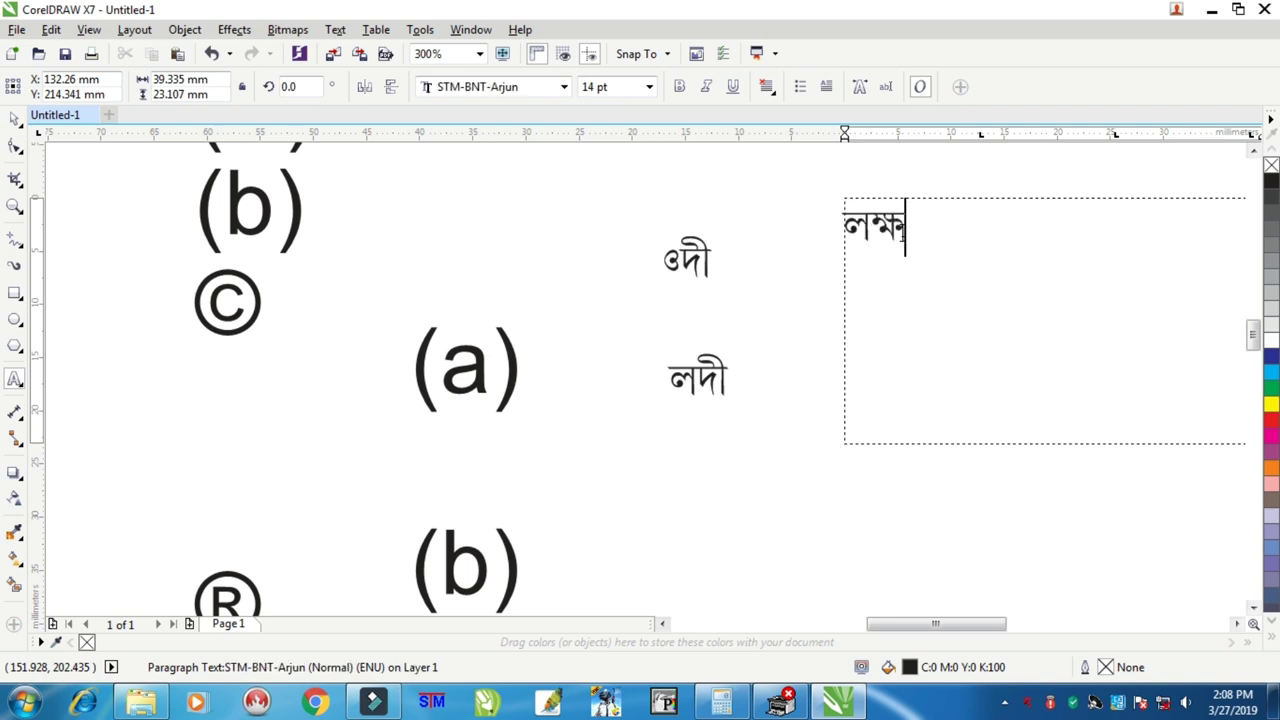
type("্মী")
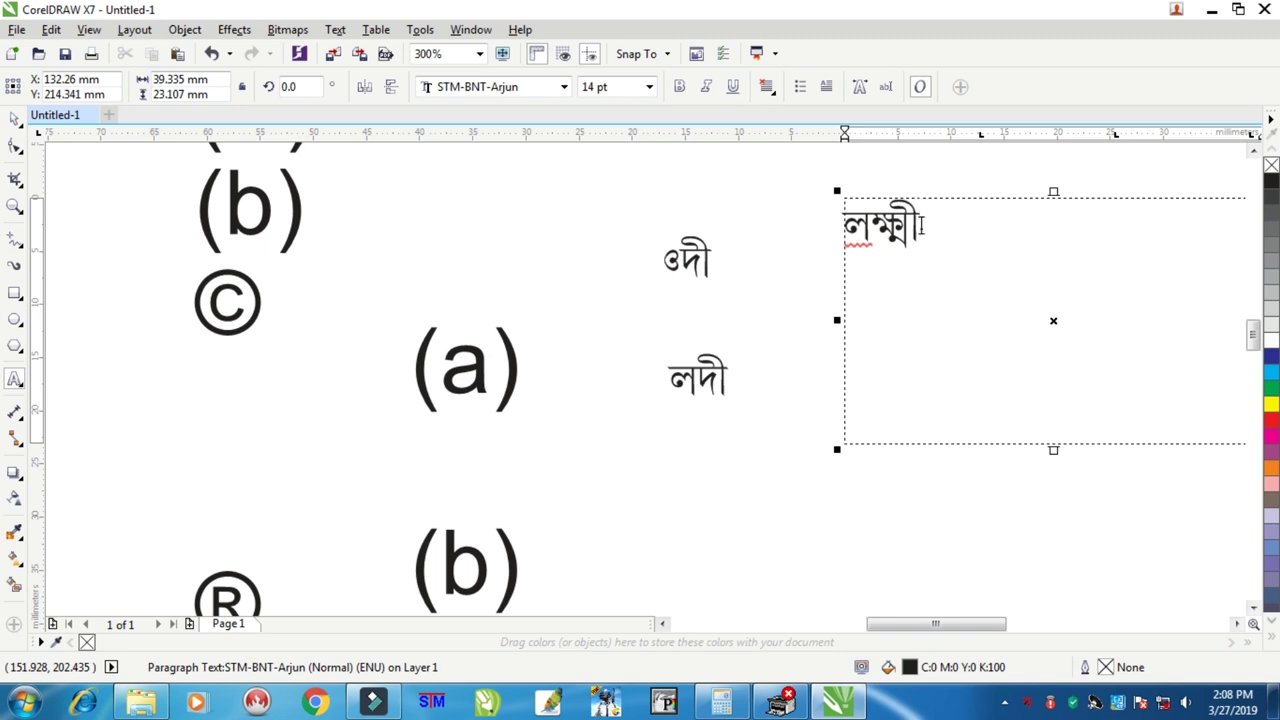
Step: Reopen the QuickCorrect options, switch Replace text while typing on and off again, and accept the settings
left_click(14, 118)
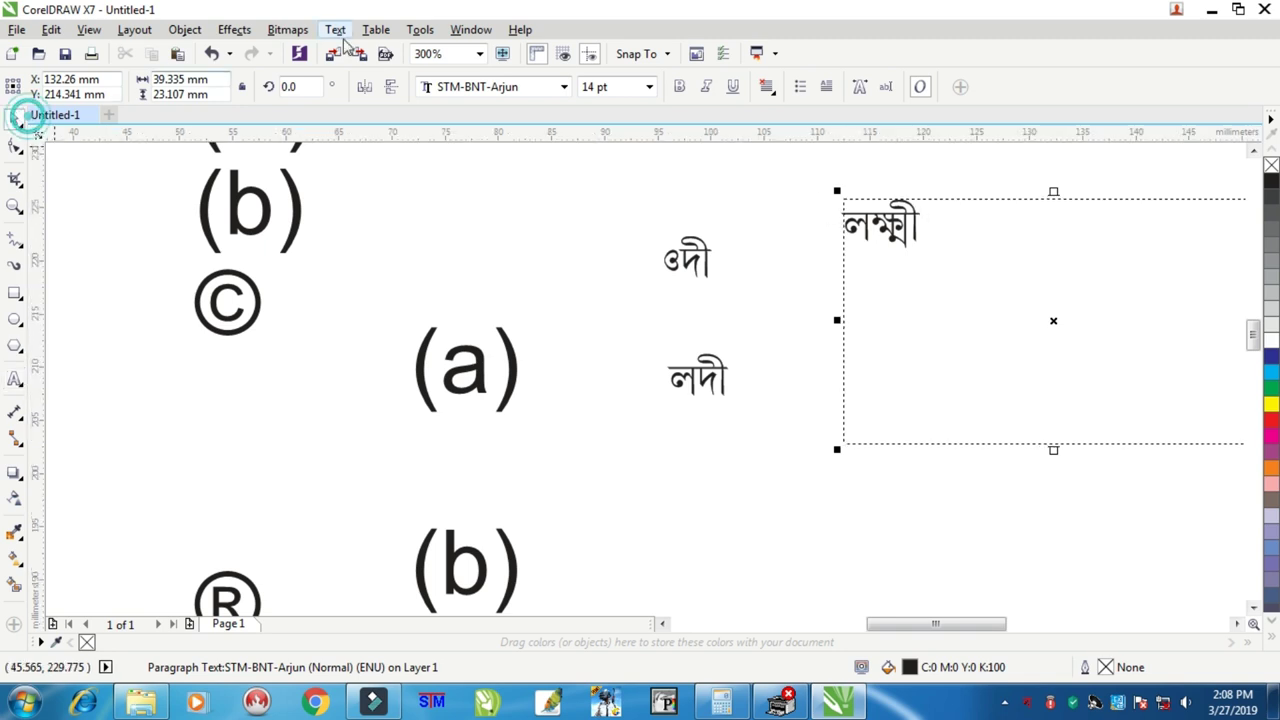
left_click(335, 33)
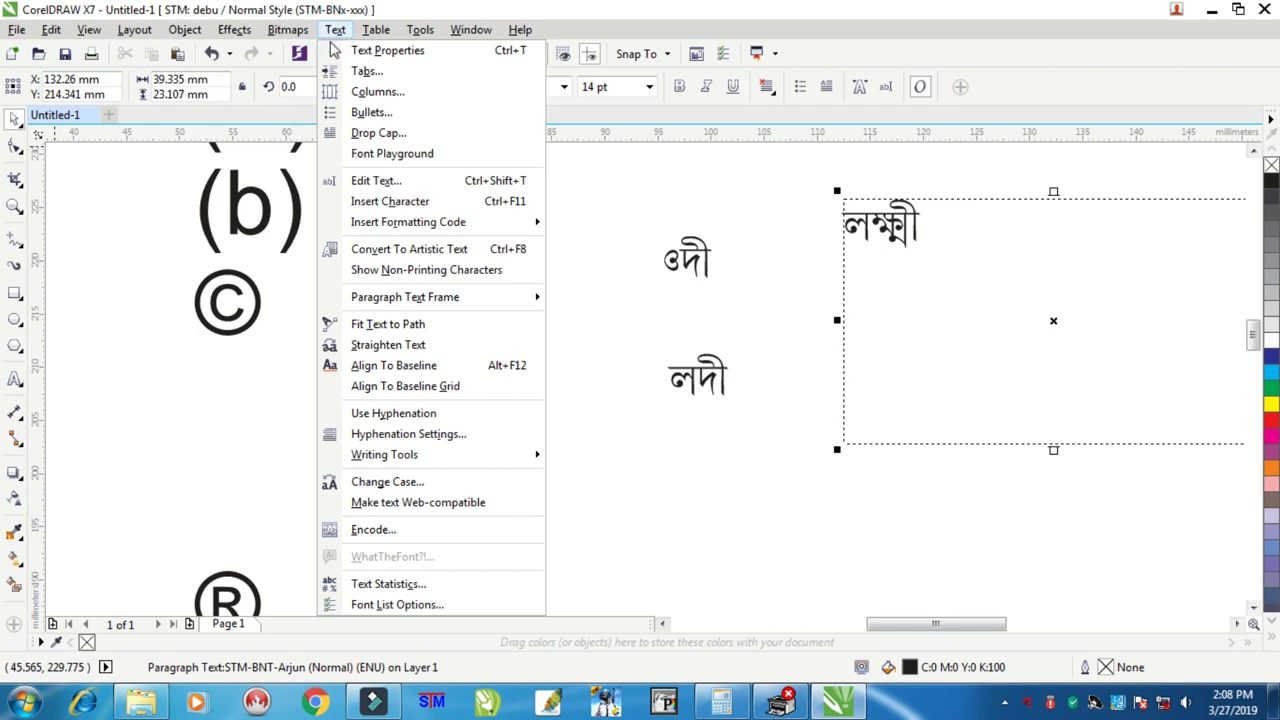
mouse_move(405, 456)
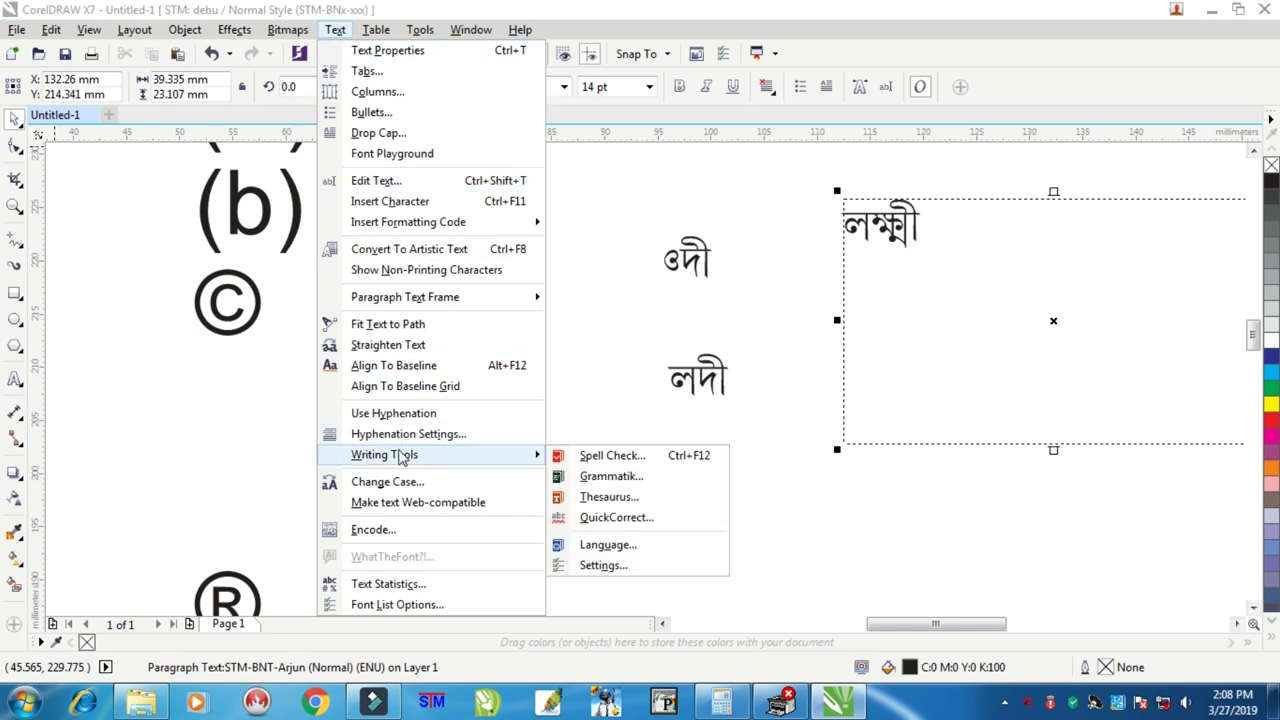
left_click(618, 521)
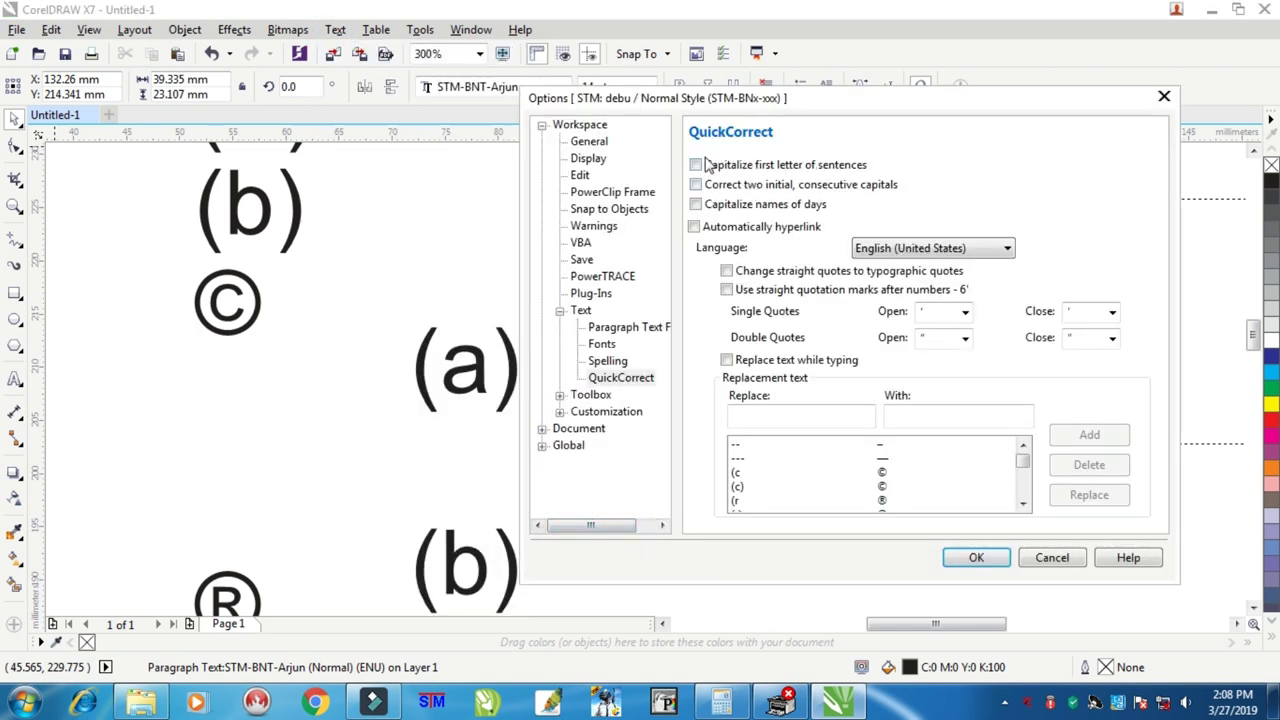
left_click(727, 362)
left_click(727, 361)
left_click(976, 557)
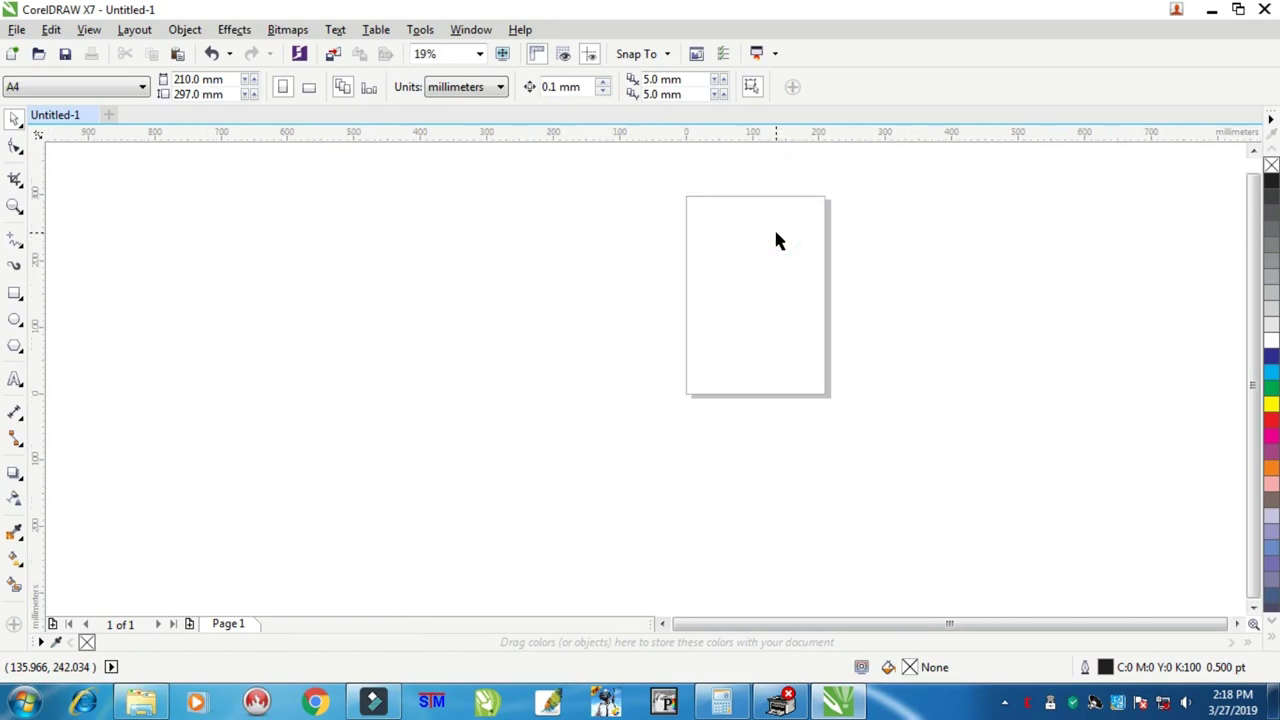
Step: Enter the artistic text "আজ রবিবার আজ ছুটির দিন" in 14 pt STM-BNT-Arjun on the blank A4 page
scroll(776, 241, "up", 3)
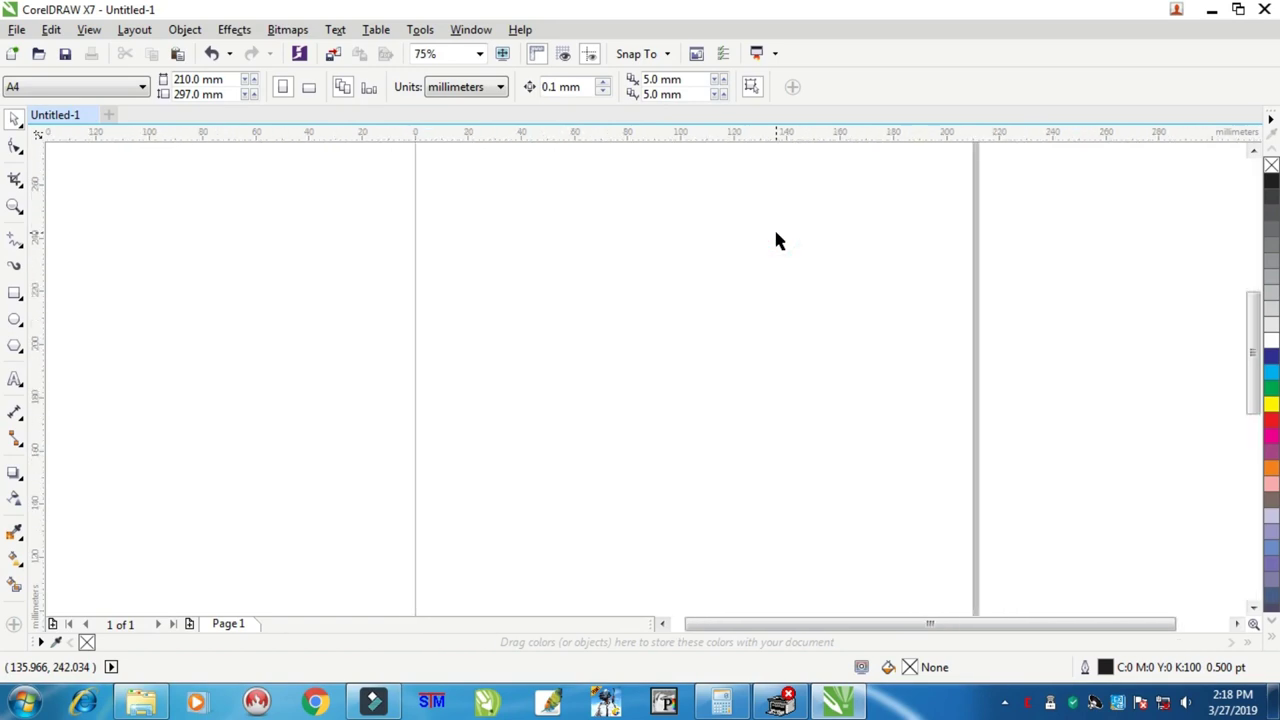
left_click(16, 380)
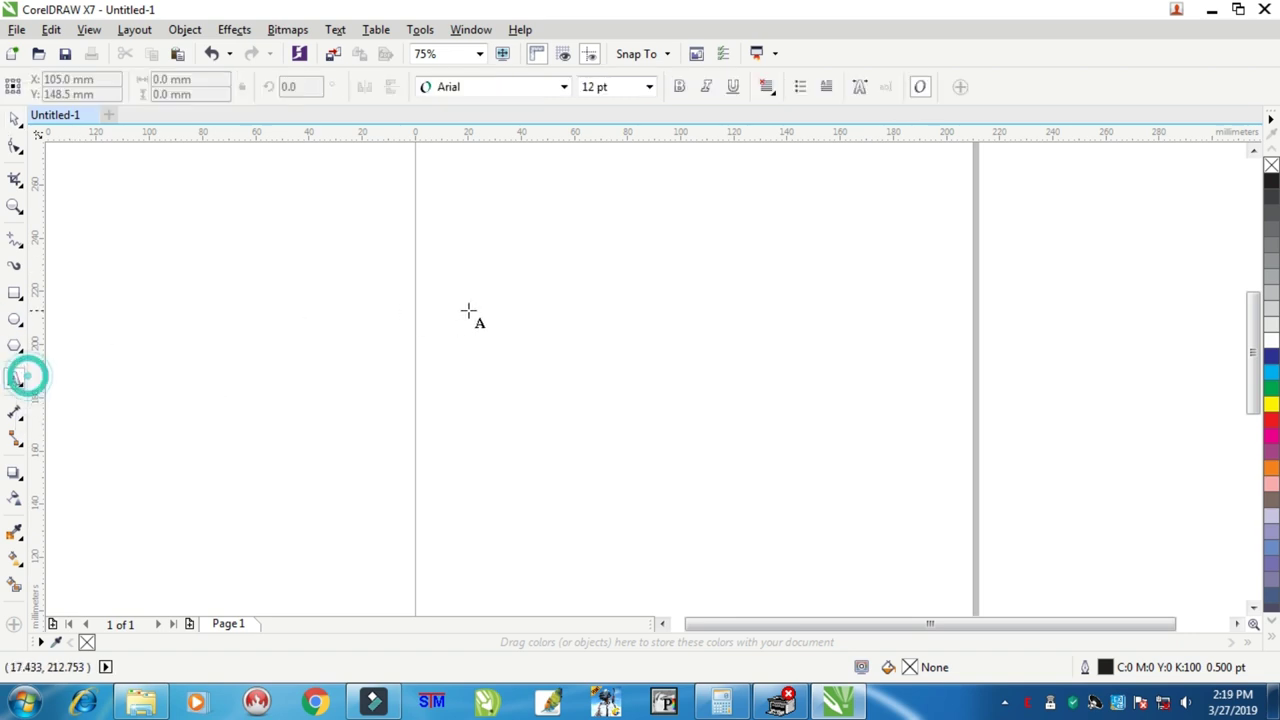
left_click(683, 310)
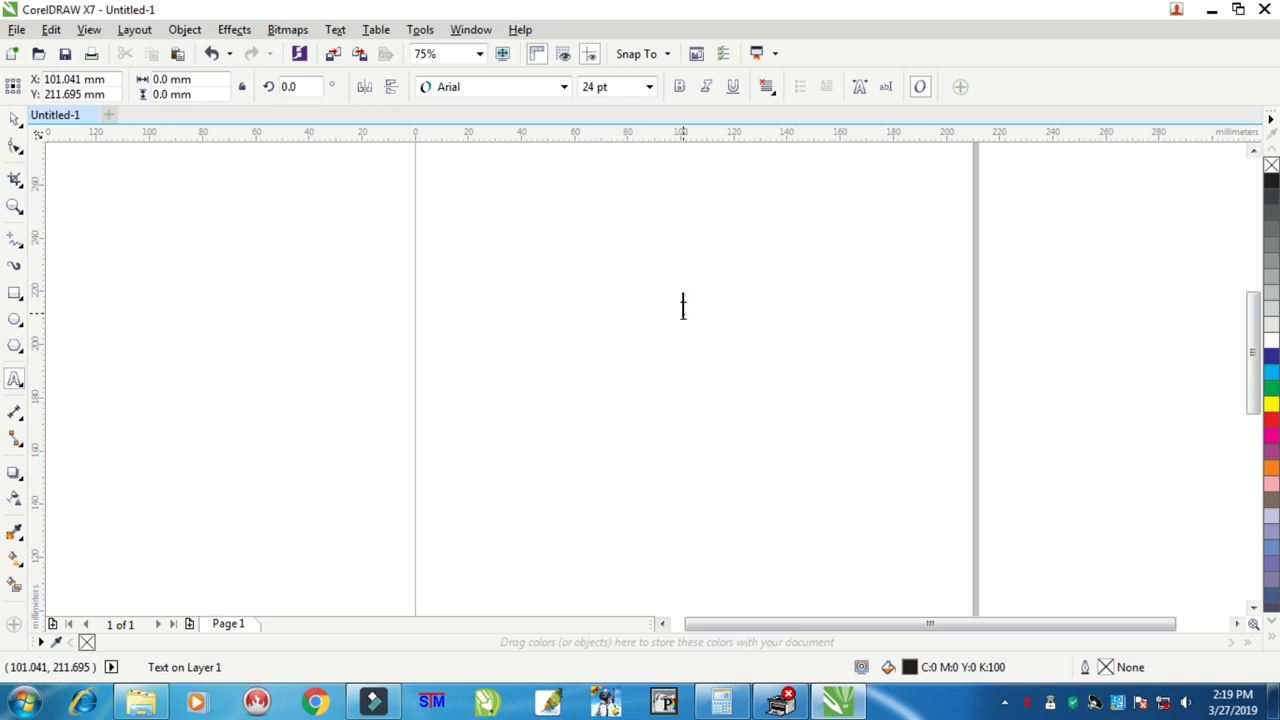
scroll(683, 310, "up", 3)
type("আজ রবিবার")
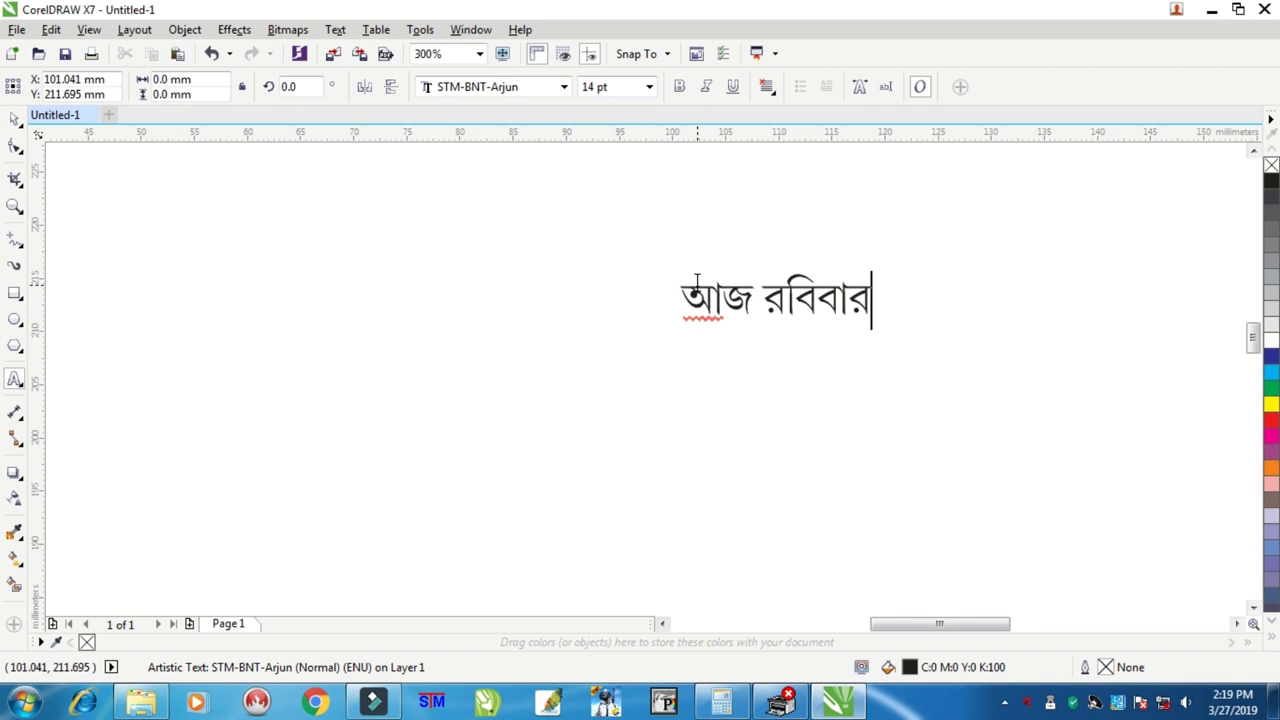
type(" আজ ")
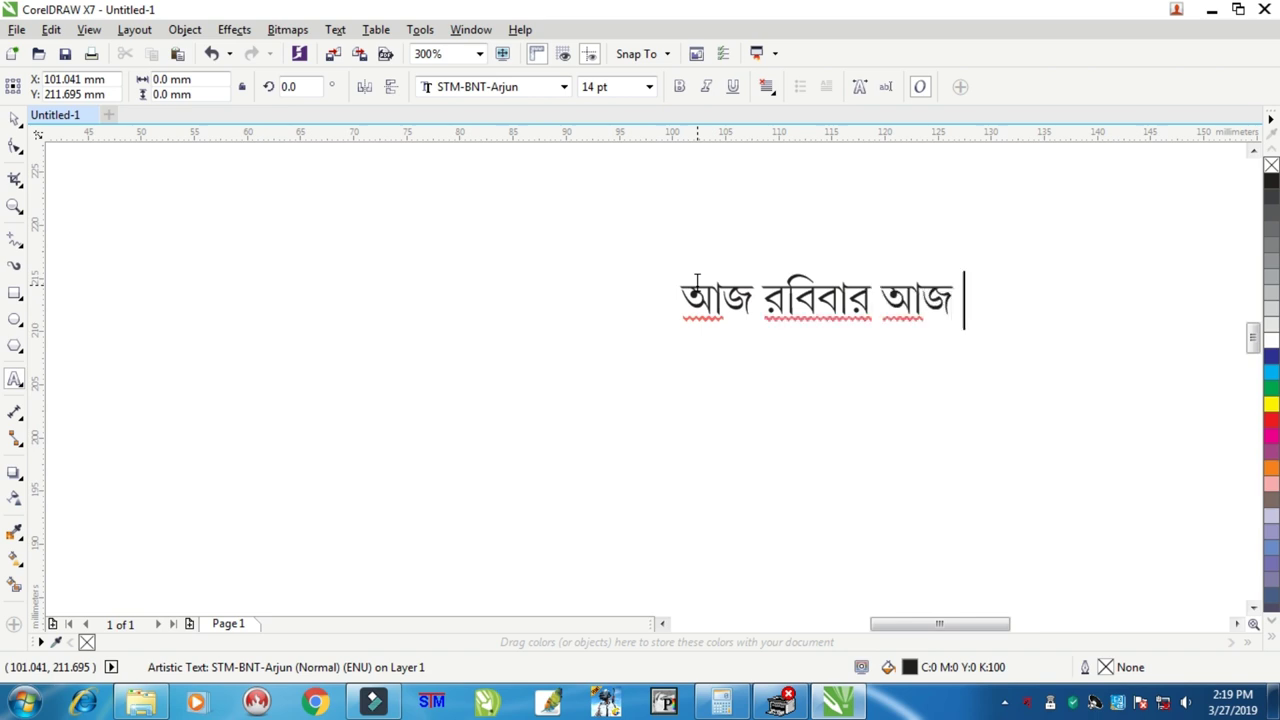
type("ছুটির দিন")
Step: Enlarge the Bengali sentence to about 94.6 mm wide and convert it to curves
left_click(15, 117)
left_click_drag(673, 331, 101, 437)
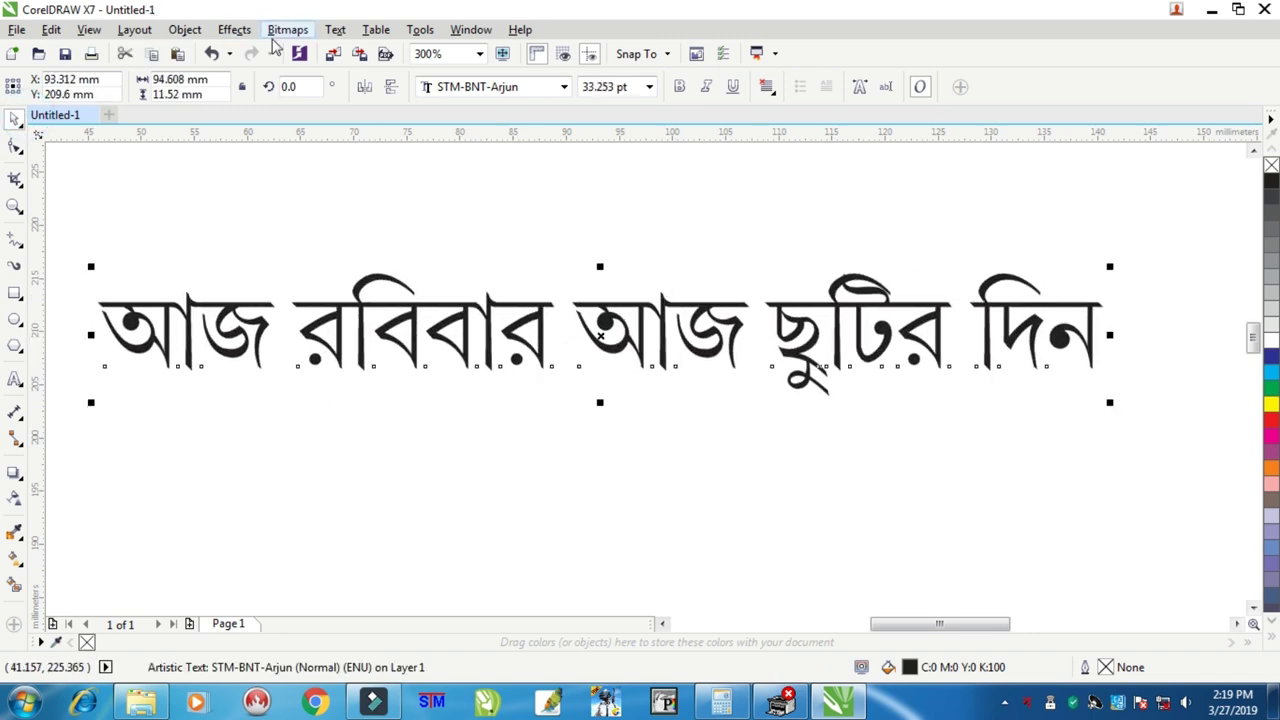
left_click(184, 29)
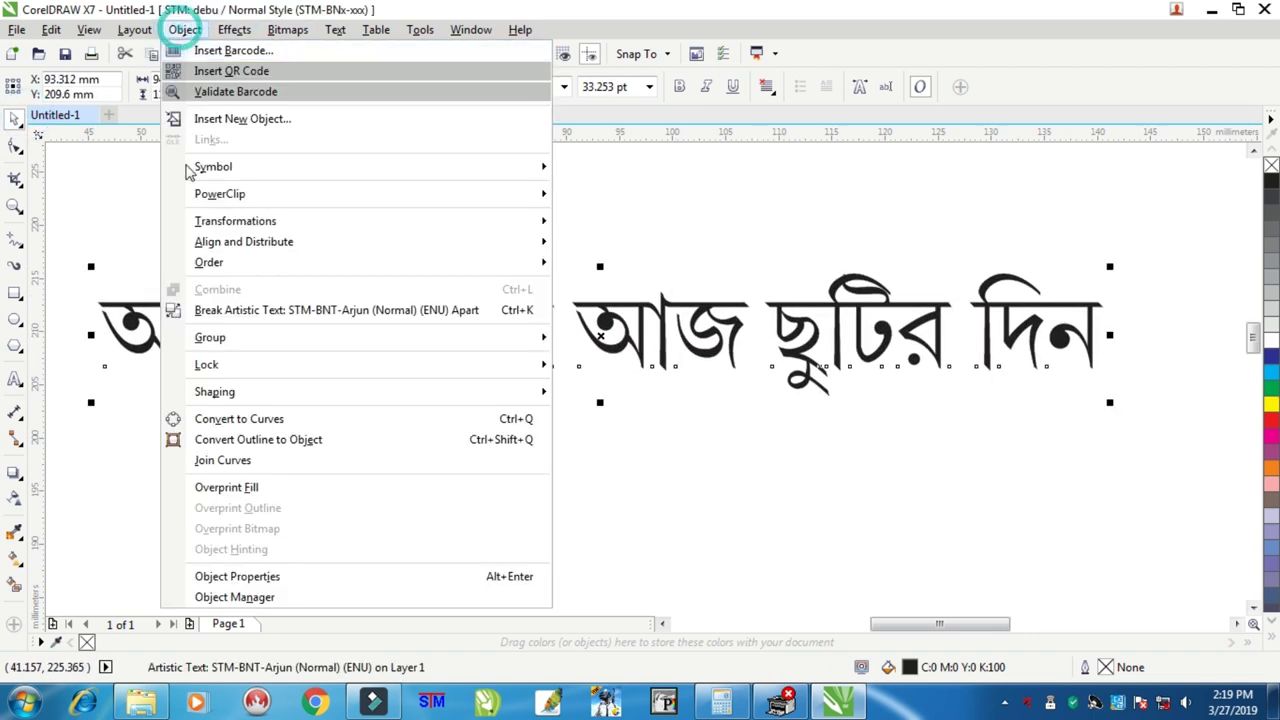
left_click(250, 421)
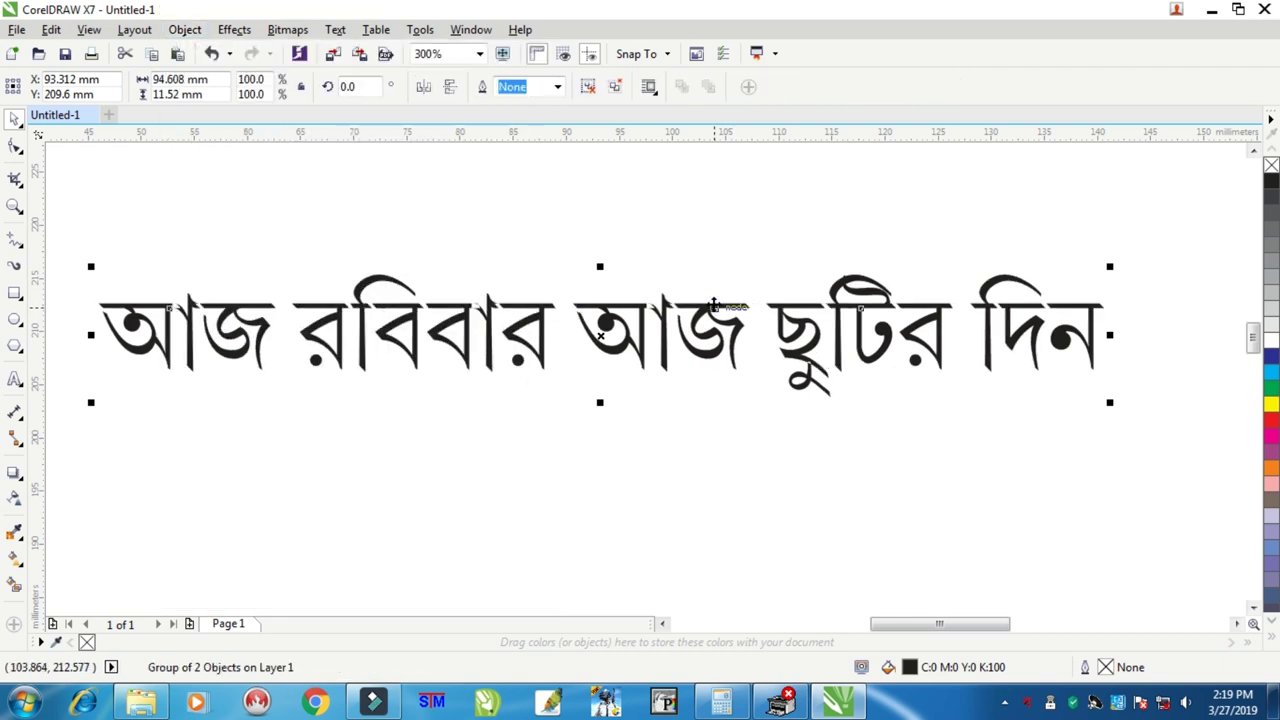
Step: Examine the letter joints along the headline of the converted Bengali sentence
scroll(715, 305, "up", 2)
scroll(695, 300, "down", 2)
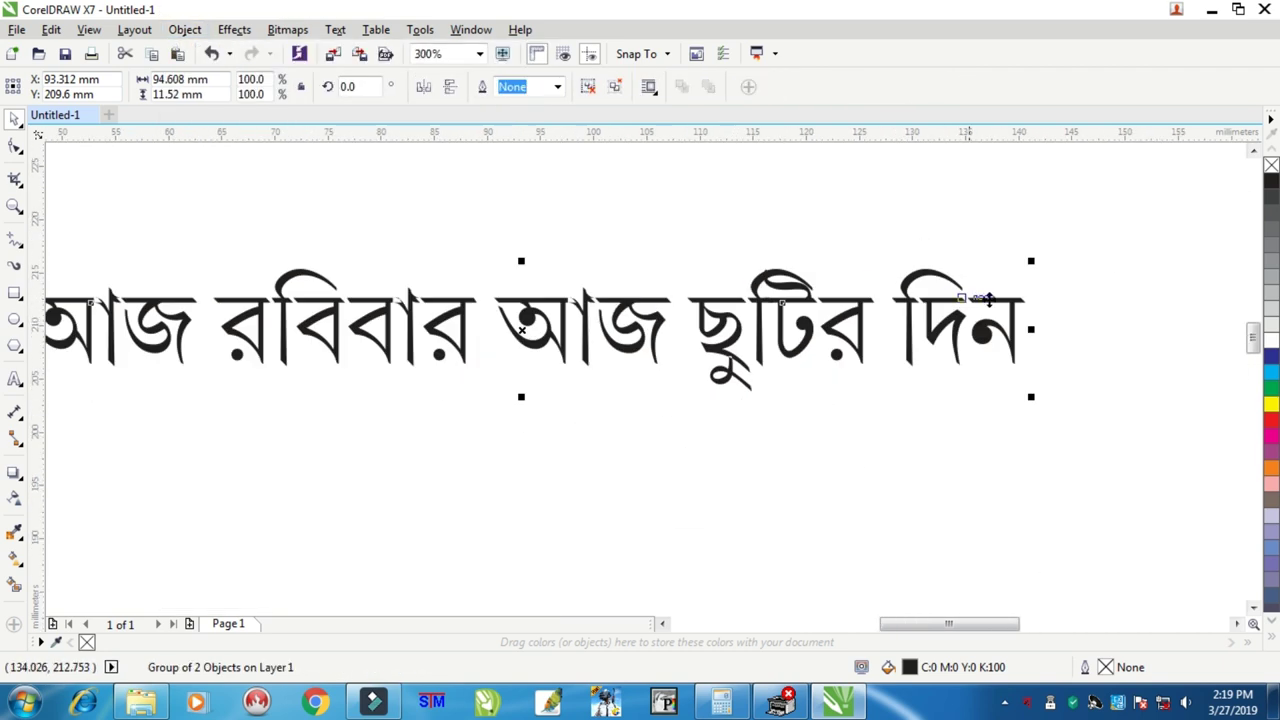
scroll(965, 300, "up", 3)
scroll(870, 298, "down", 6)
scroll(815, 286, "up", 2)
scroll(782, 295, "up", 2)
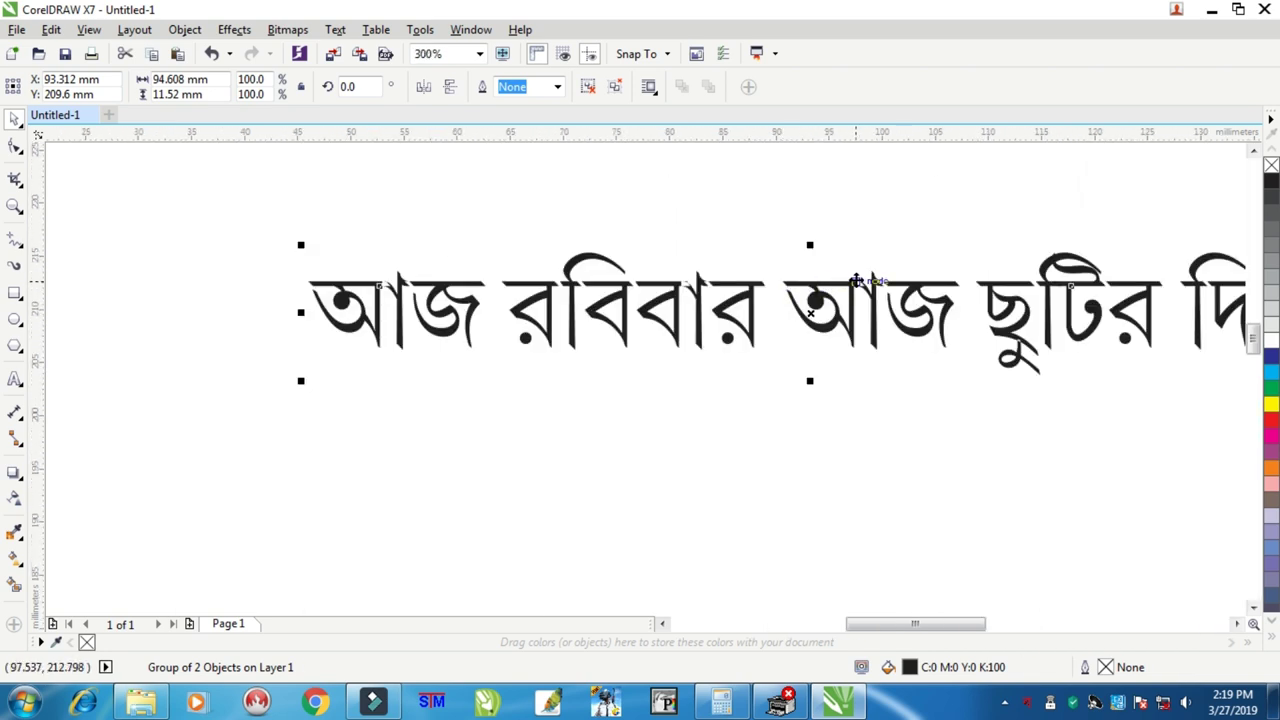
Step: Check the letter joints along the headline of the curve-converted Bengali sentence, and undo its conversion to curves
scroll(880, 283, "down", 2)
scroll(920, 290, "up", 4)
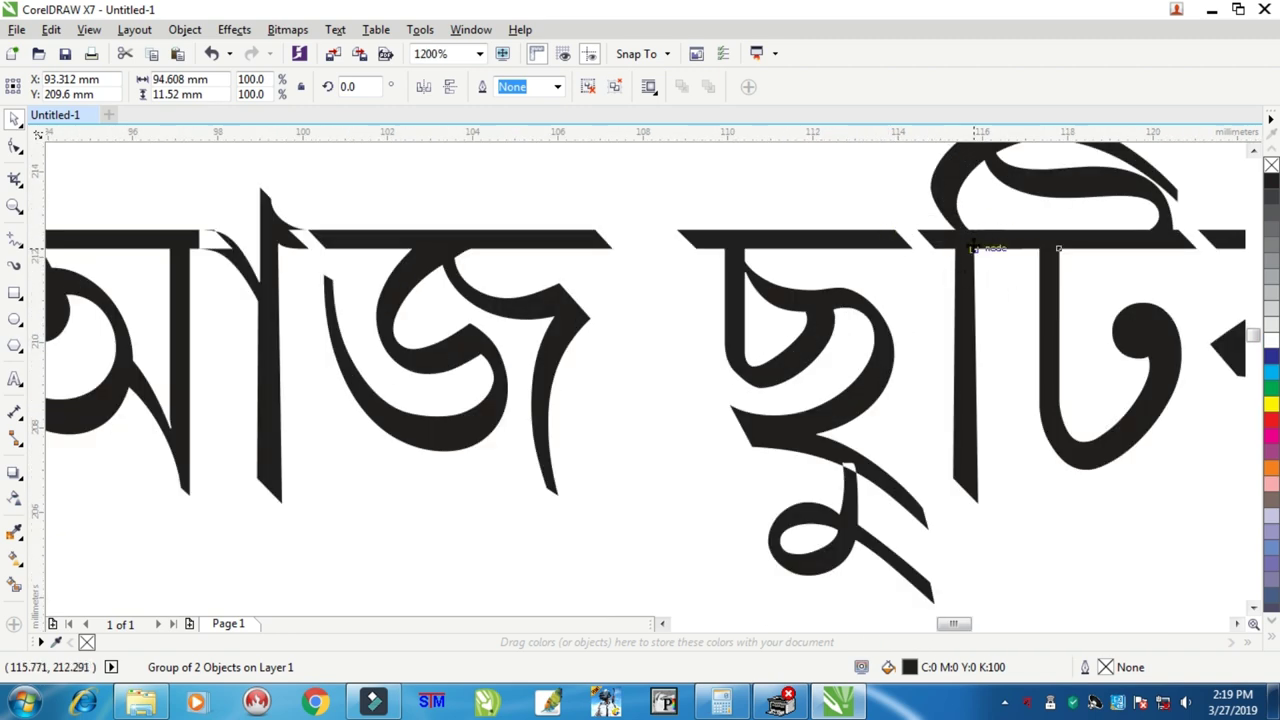
scroll(972, 247, "down", 3)
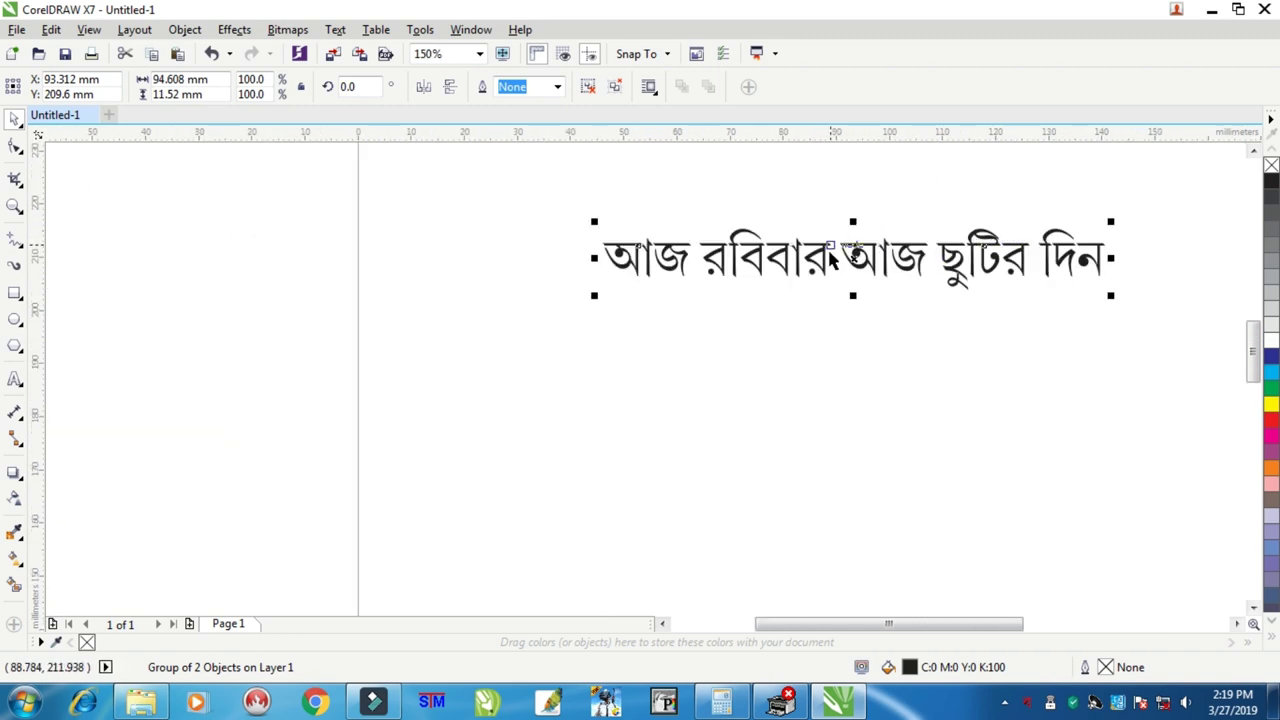
scroll(851, 272, "down", 2)
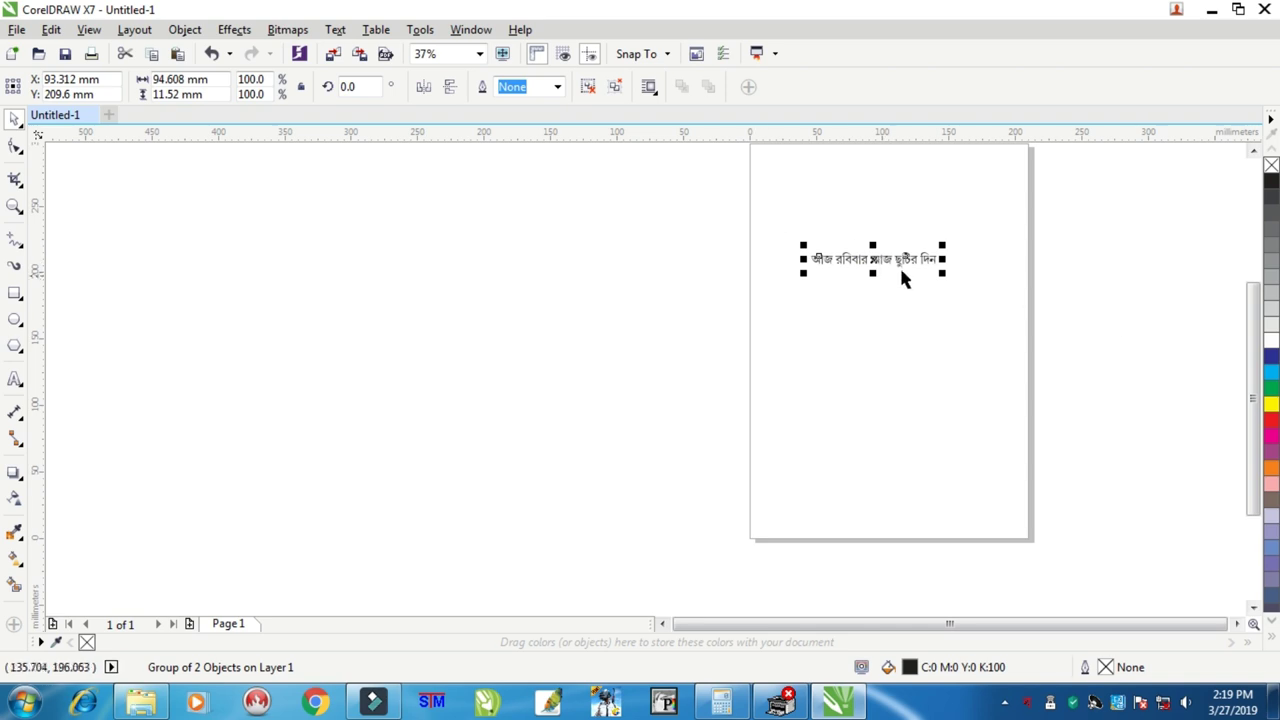
scroll(899, 265, "up", 2)
key("ctrl+z")
scroll(855, 330, "down", 2)
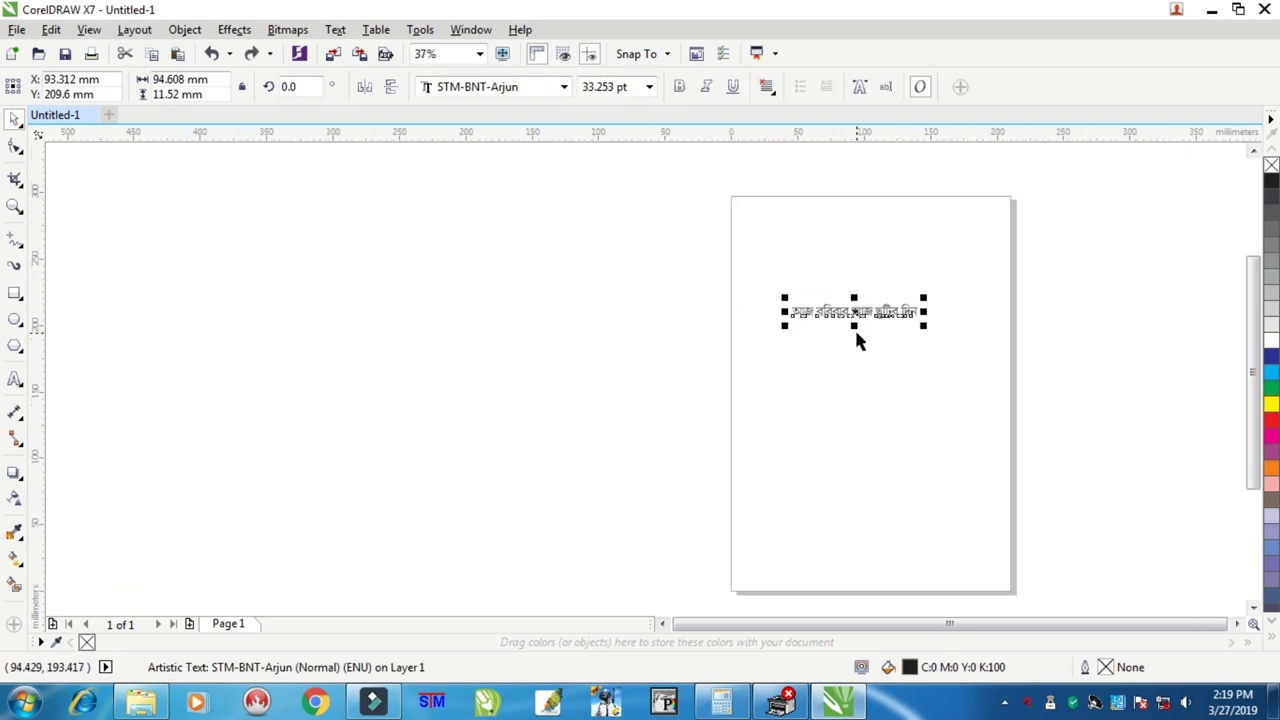
scroll(880, 326, "up", 1)
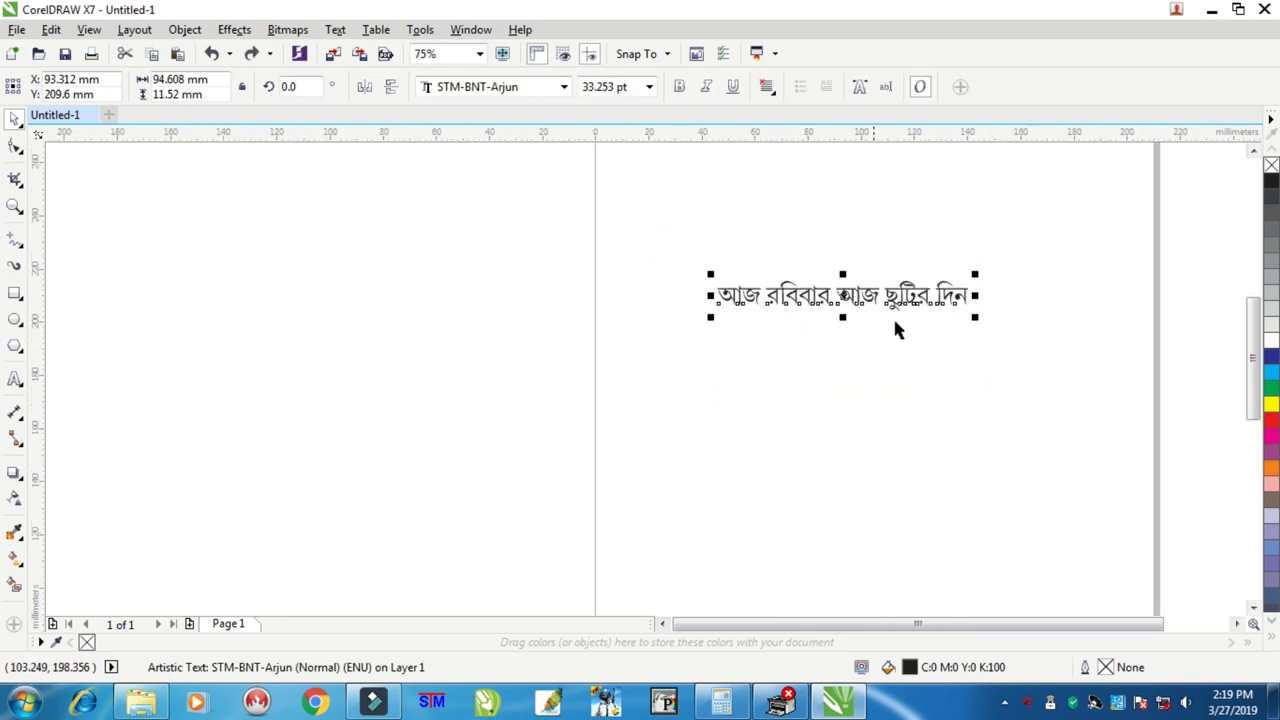
Step: Enlarge the Bengali sentence to about 163.1 mm wide and apply Weld to it
left_click_drag(977, 320, 1069, 364)
scroll(784, 288, "up", 1)
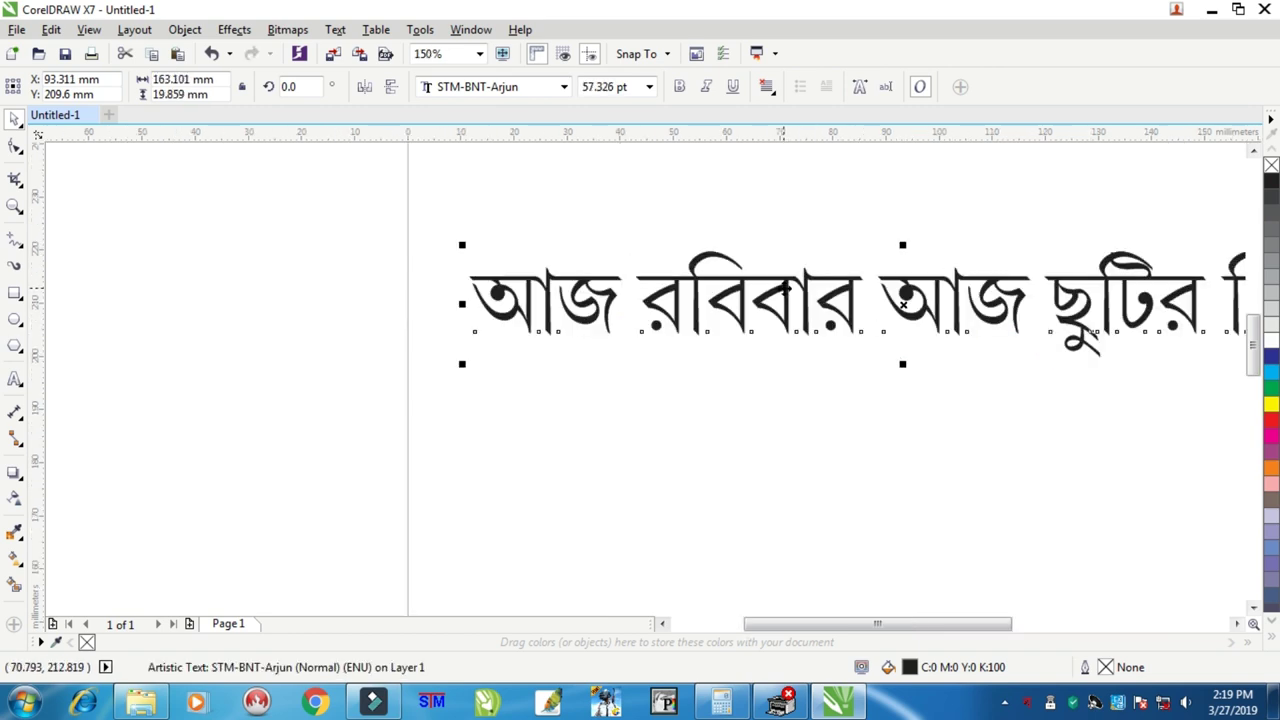
left_click(184, 29)
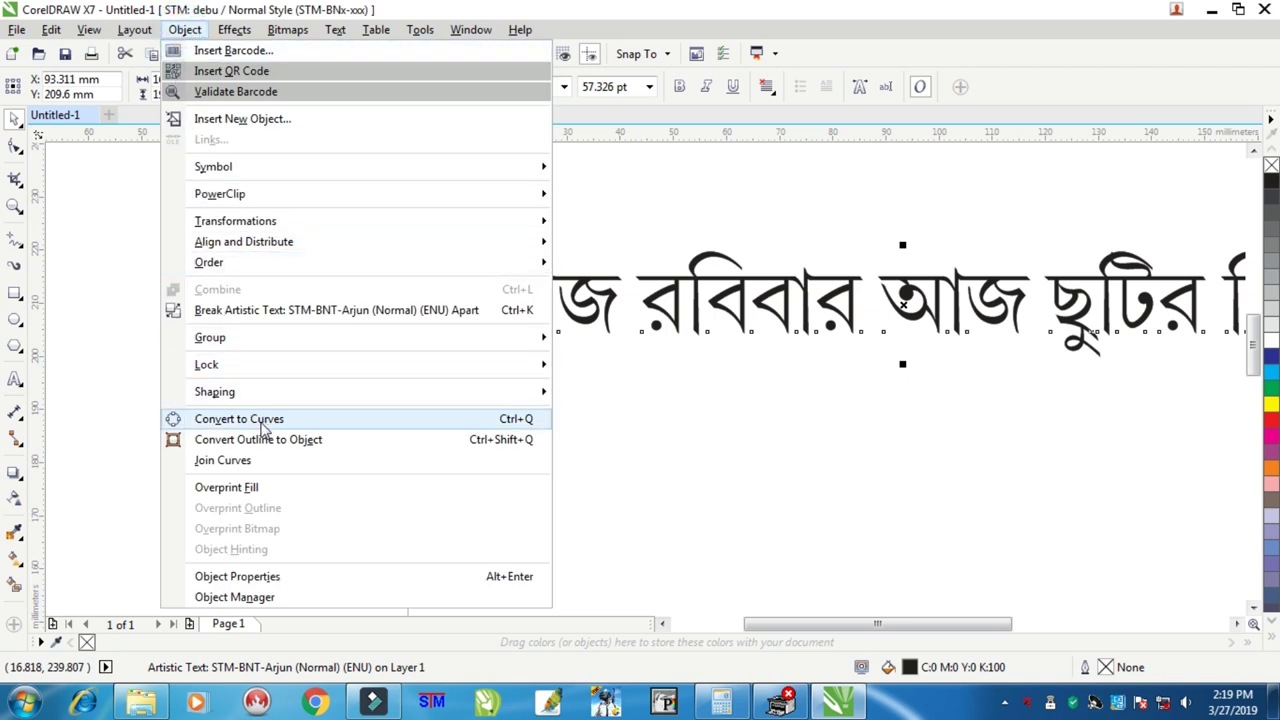
mouse_move(258, 398)
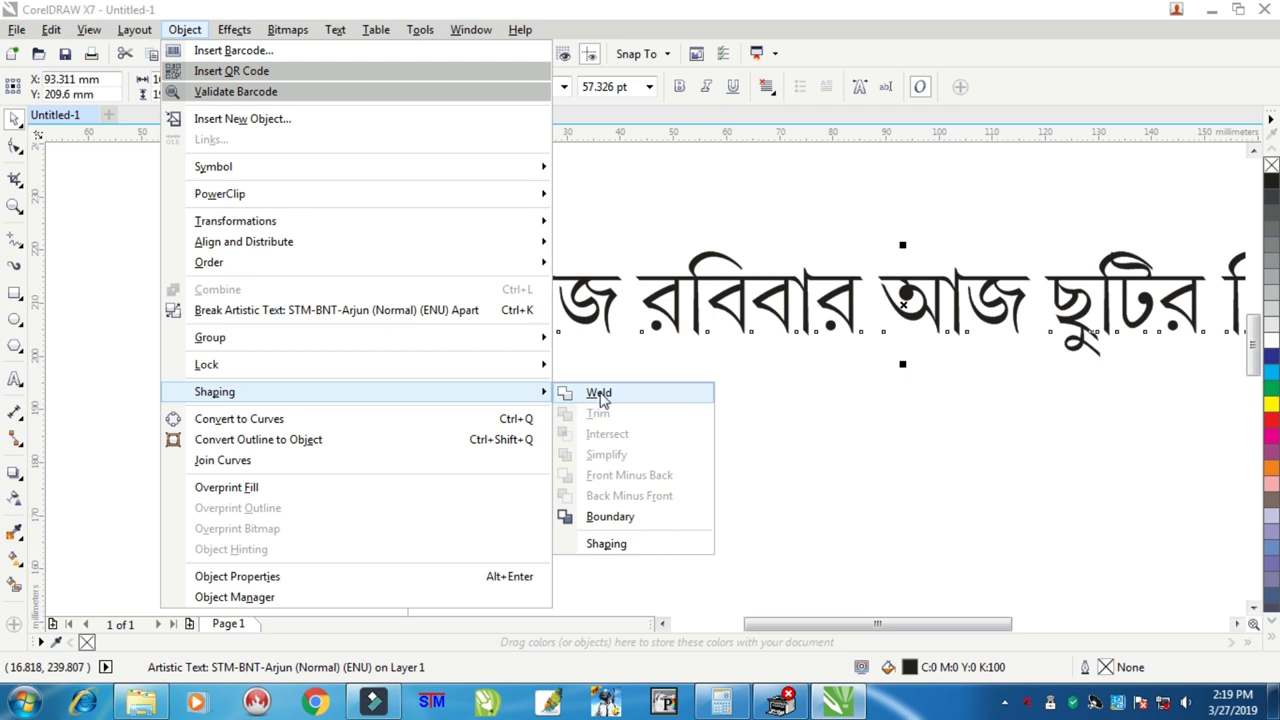
left_click(630, 400)
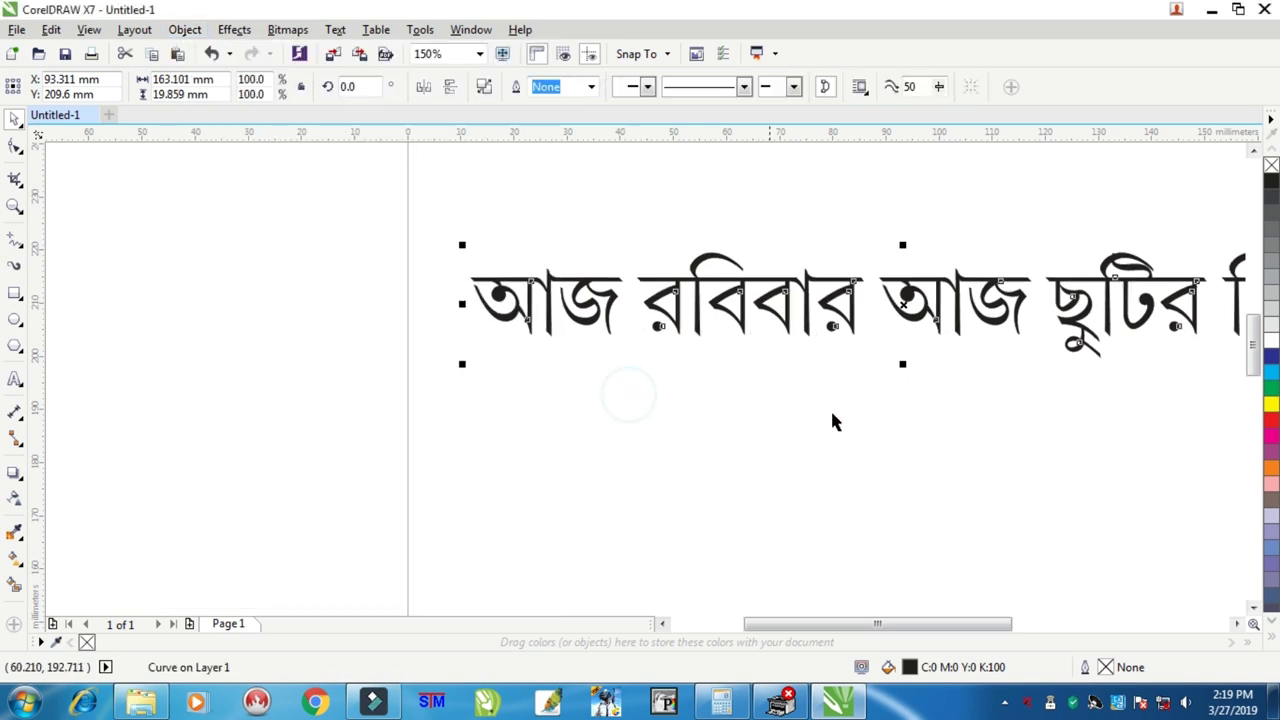
Step: Examine the letter joints and headline of the welded Bengali sentence up close with nothing selected
left_click(834, 423)
scroll(1029, 309, "down", 3)
scroll(928, 292, "up", 2)
scroll(926, 292, "up", 6)
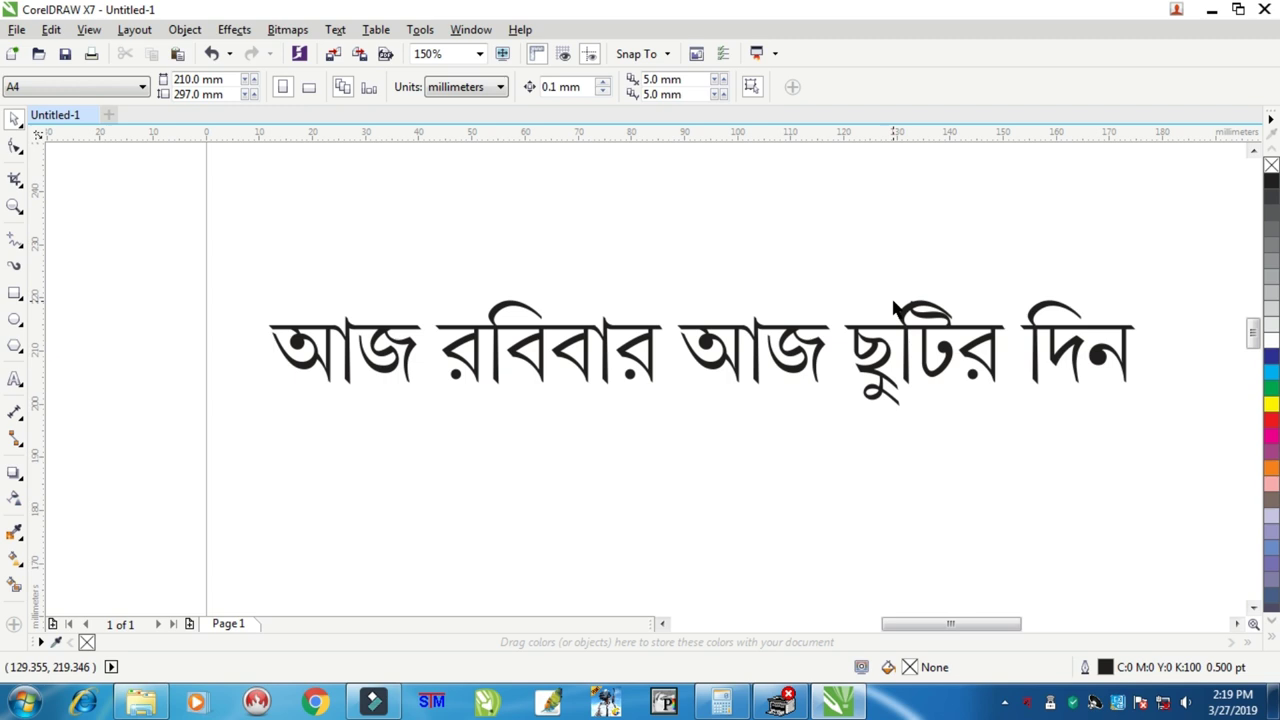
scroll(910, 347, "down", 6)
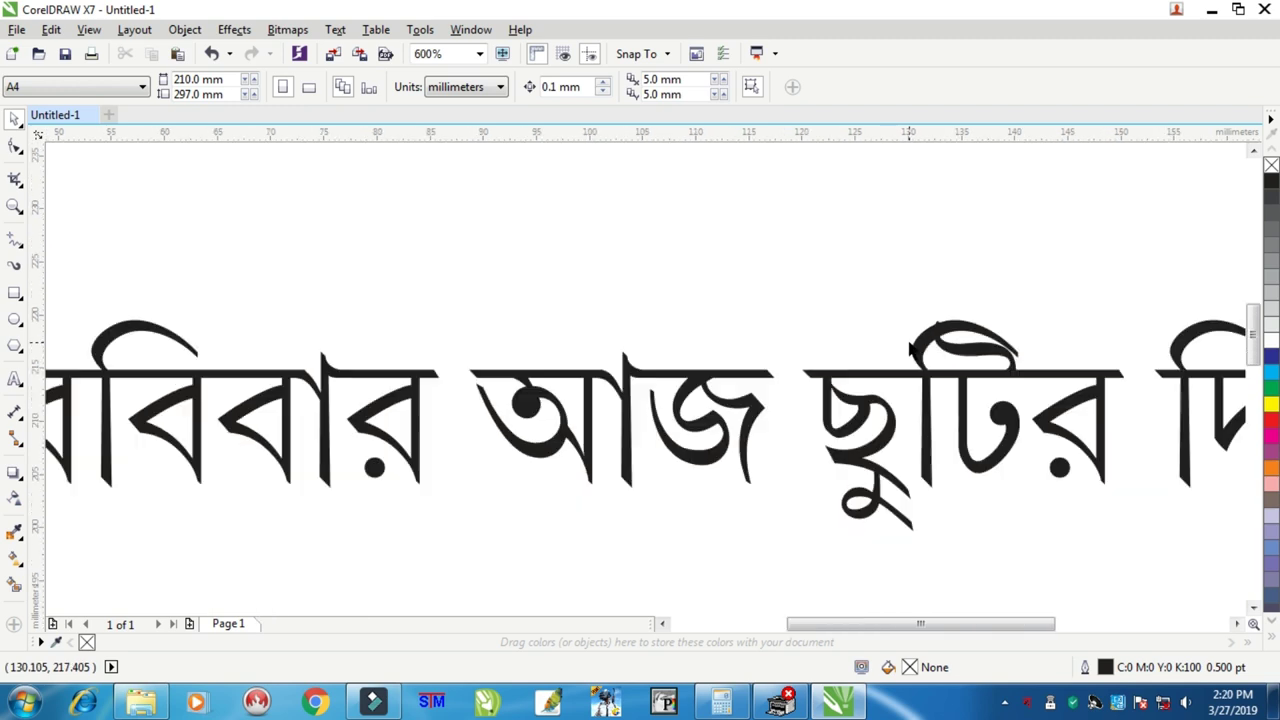
scroll(855, 364, "up", 4)
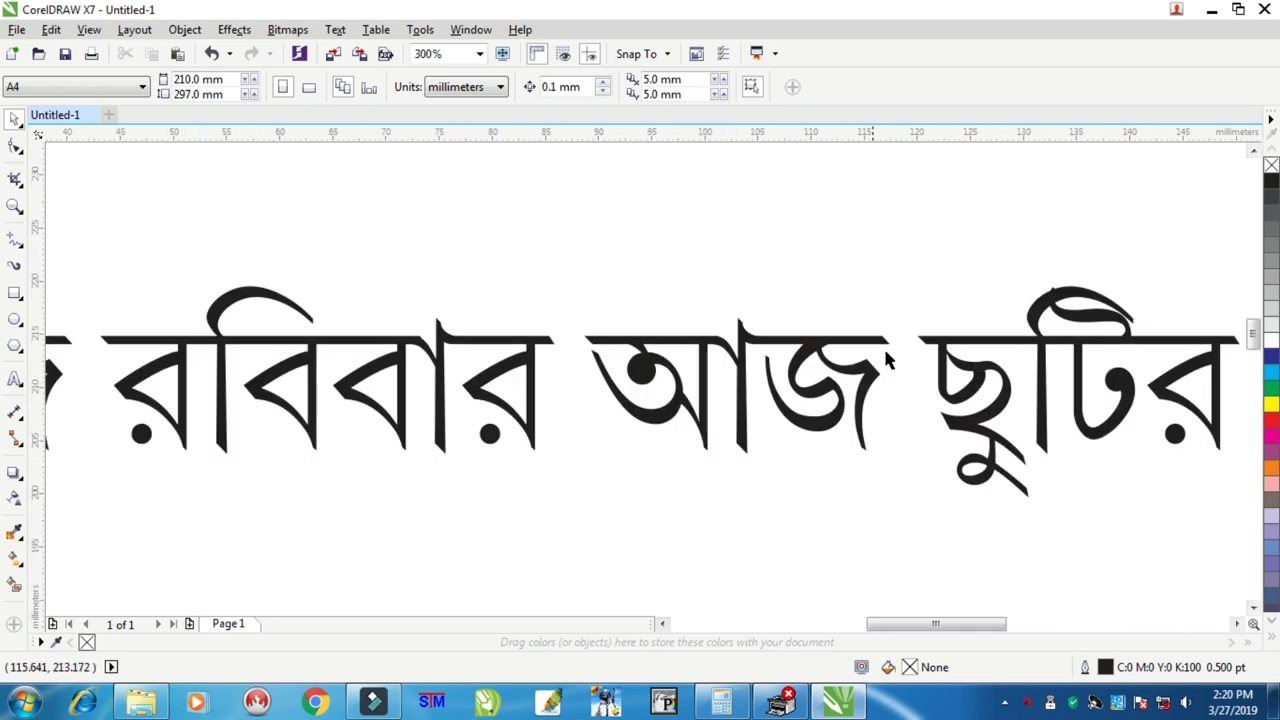
scroll(1040, 366, "down", 6)
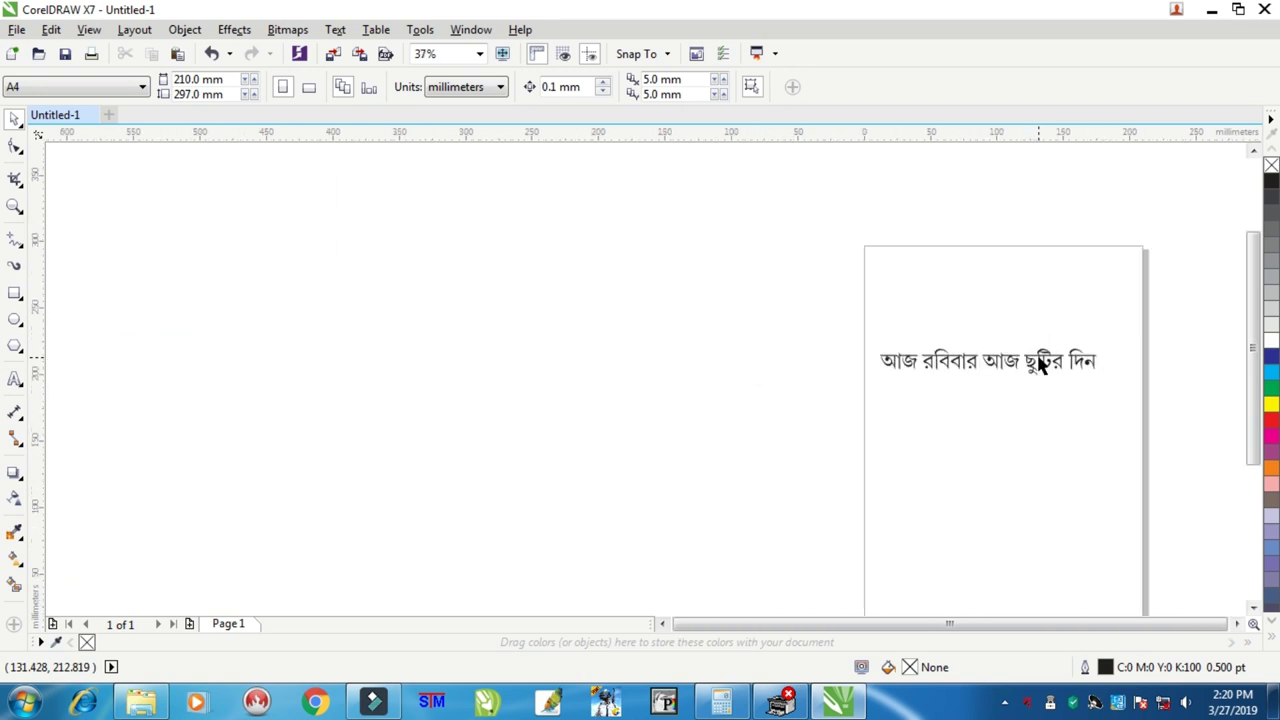
Step: Undo the weld and the last enlargement of the Bengali sentence
left_click(1043, 363)
scroll(1040, 366, "up", 6)
scroll(979, 366, "up", 1)
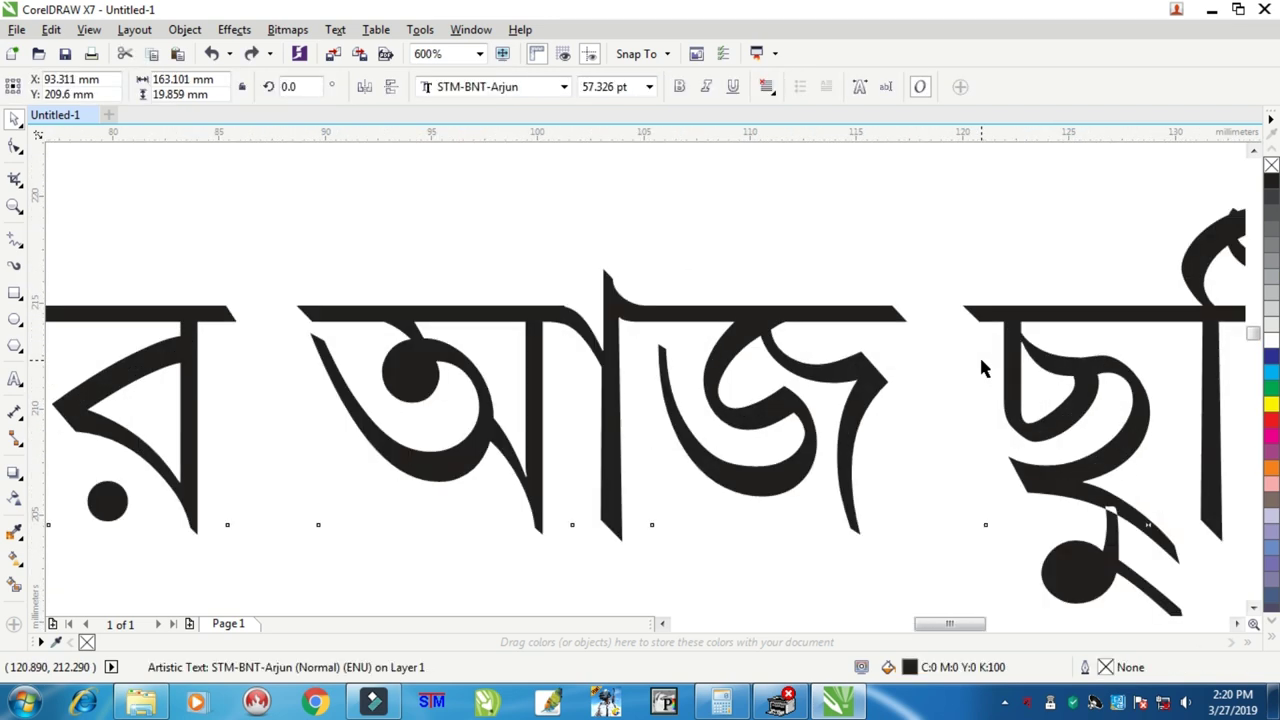
scroll(979, 354, "down", 5)
scroll(916, 357, "up", 4)
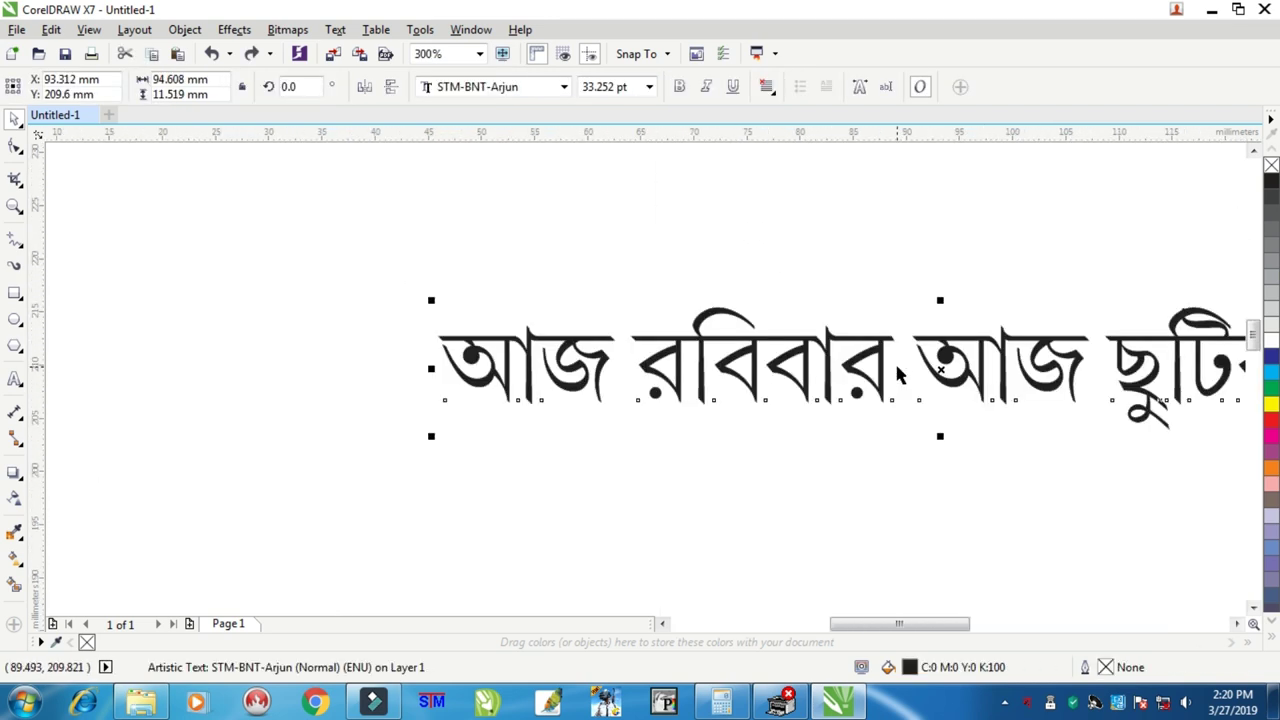
left_click(894, 360)
scroll(916, 364, "down", 4)
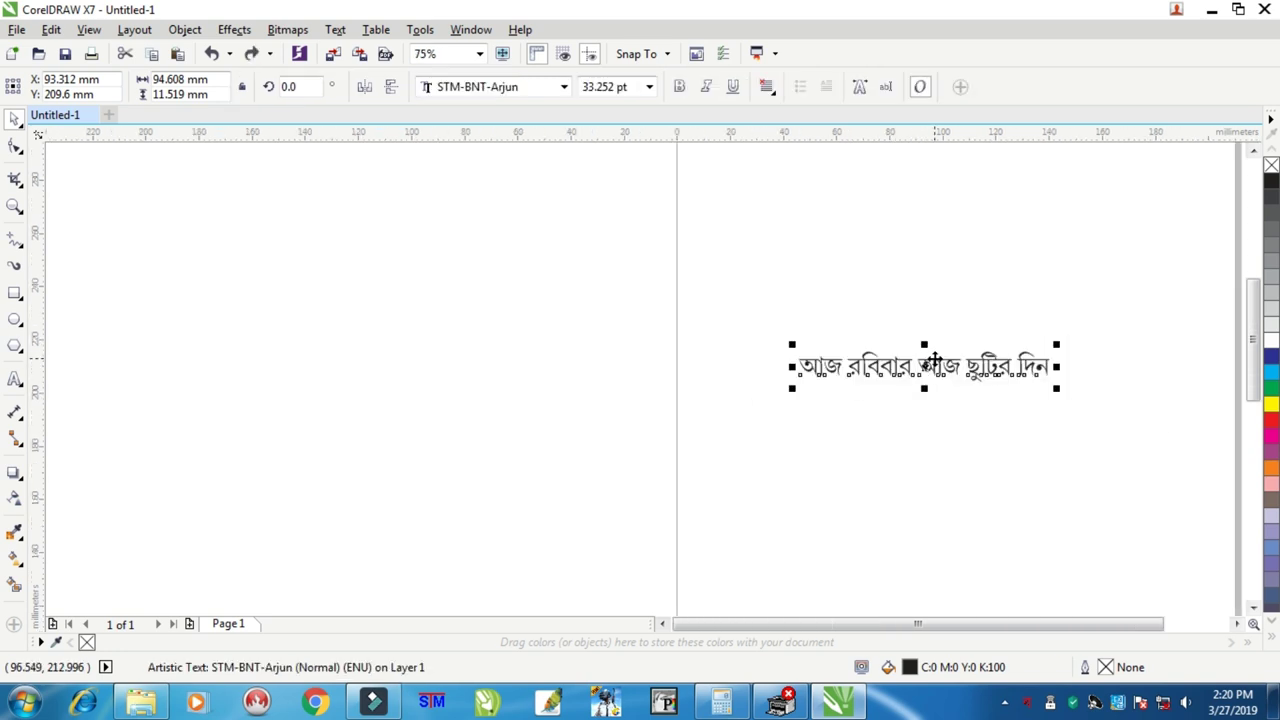
Step: Move the Bengali text to about X 86.4 mm, Y 216.2 mm on the page and select it
scroll(925, 370, "up", 4)
scroll(858, 337, "down", 4)
left_click_drag(862, 338, 843, 320)
left_click_drag(600, 214, 1143, 402)
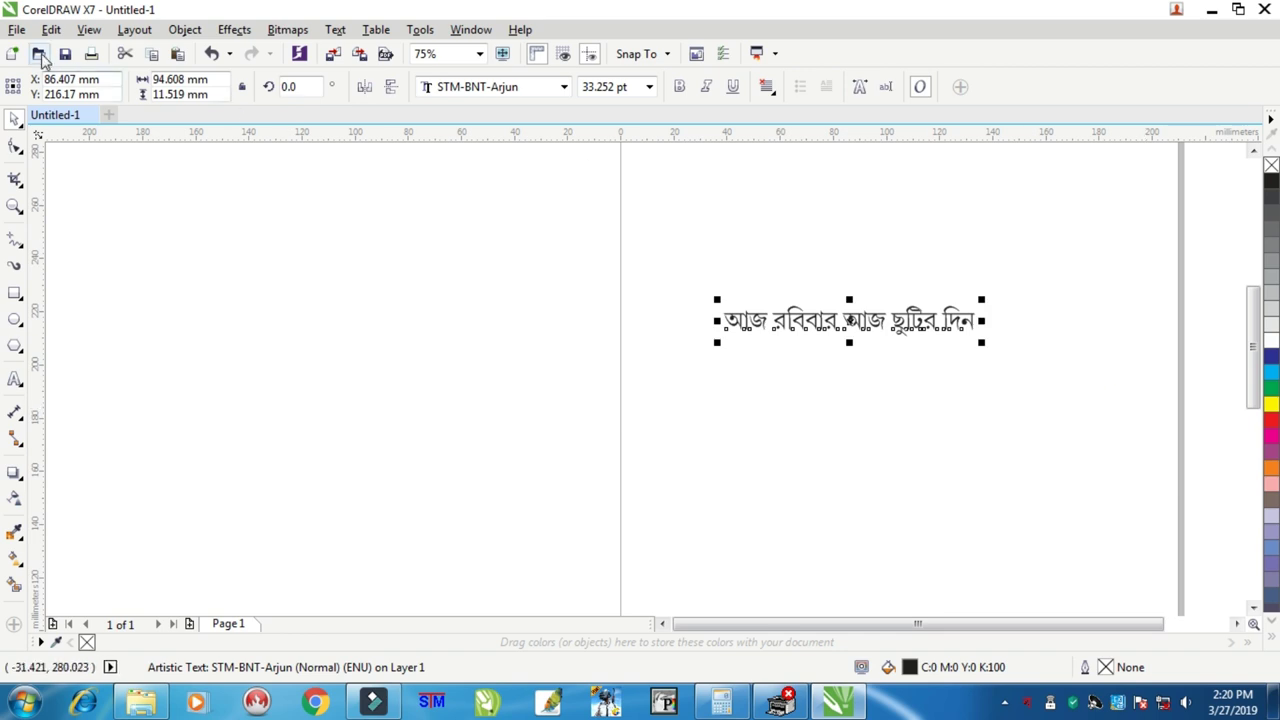
Step: Publish the page with the Bengali sentence as a PDF on the Desktop with the file name sh
left_click(17, 29)
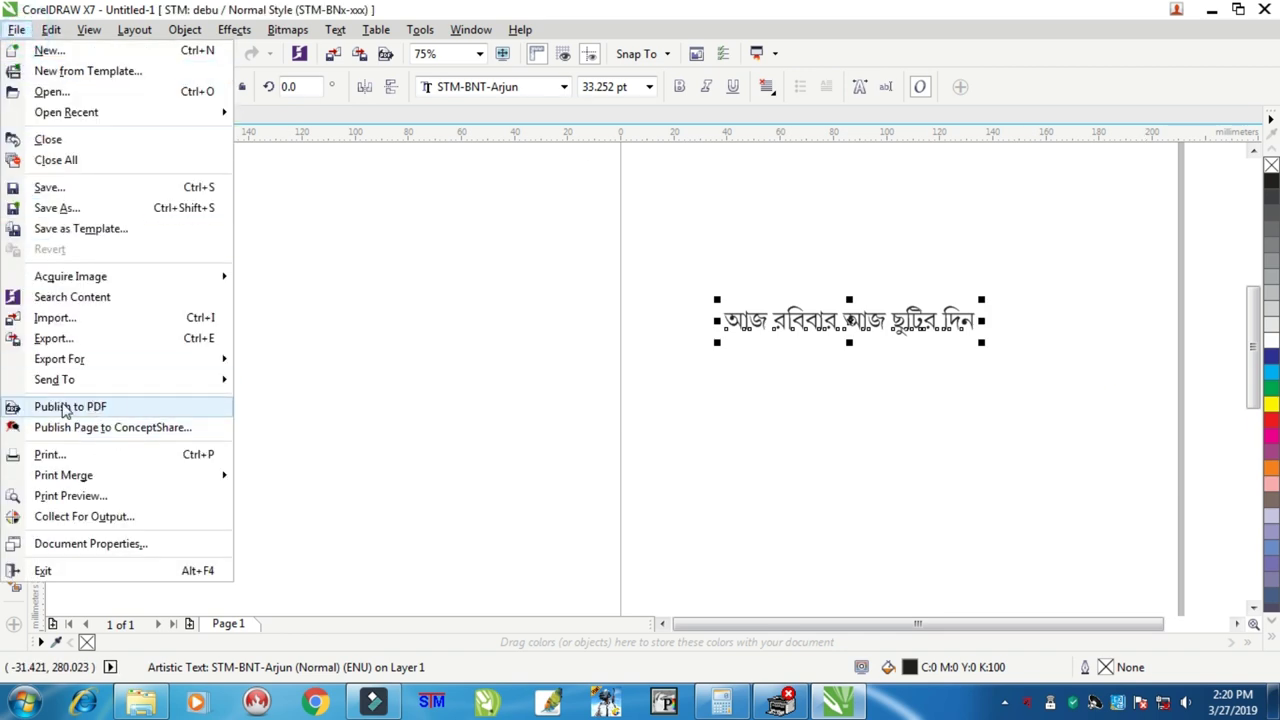
left_click(126, 408)
left_click(80, 129)
left_click(242, 556)
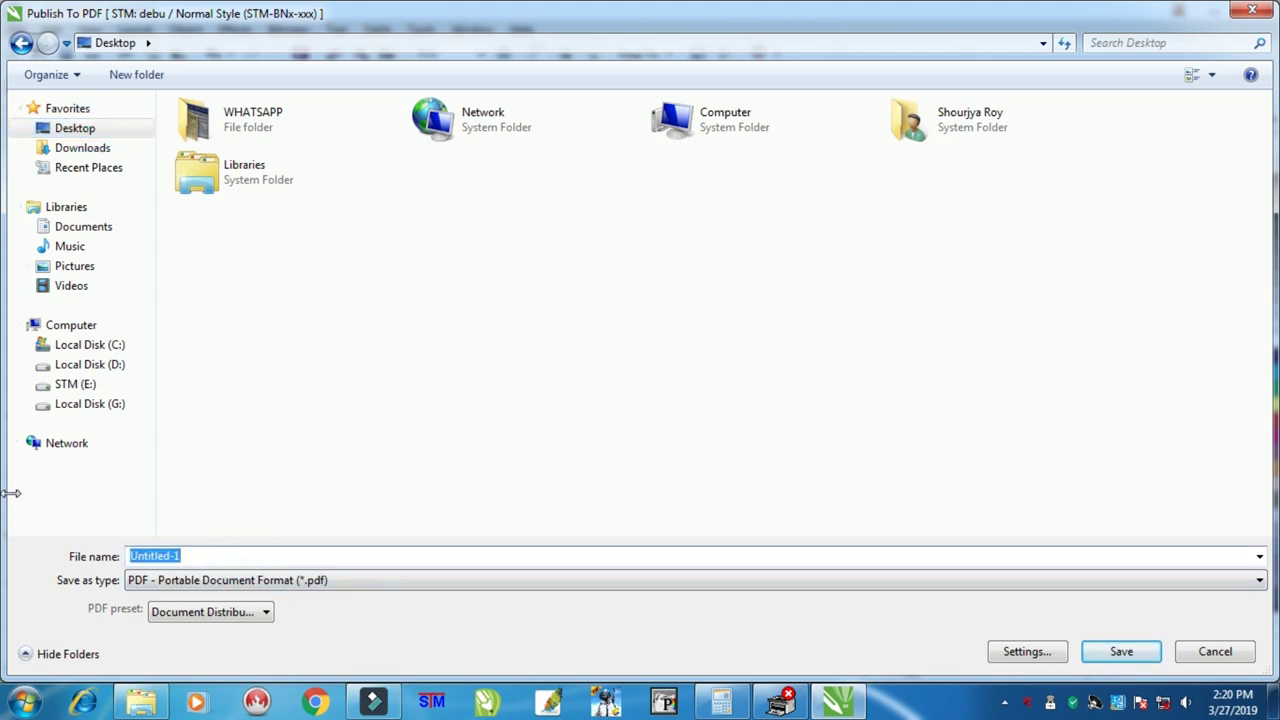
type("öiþ™")
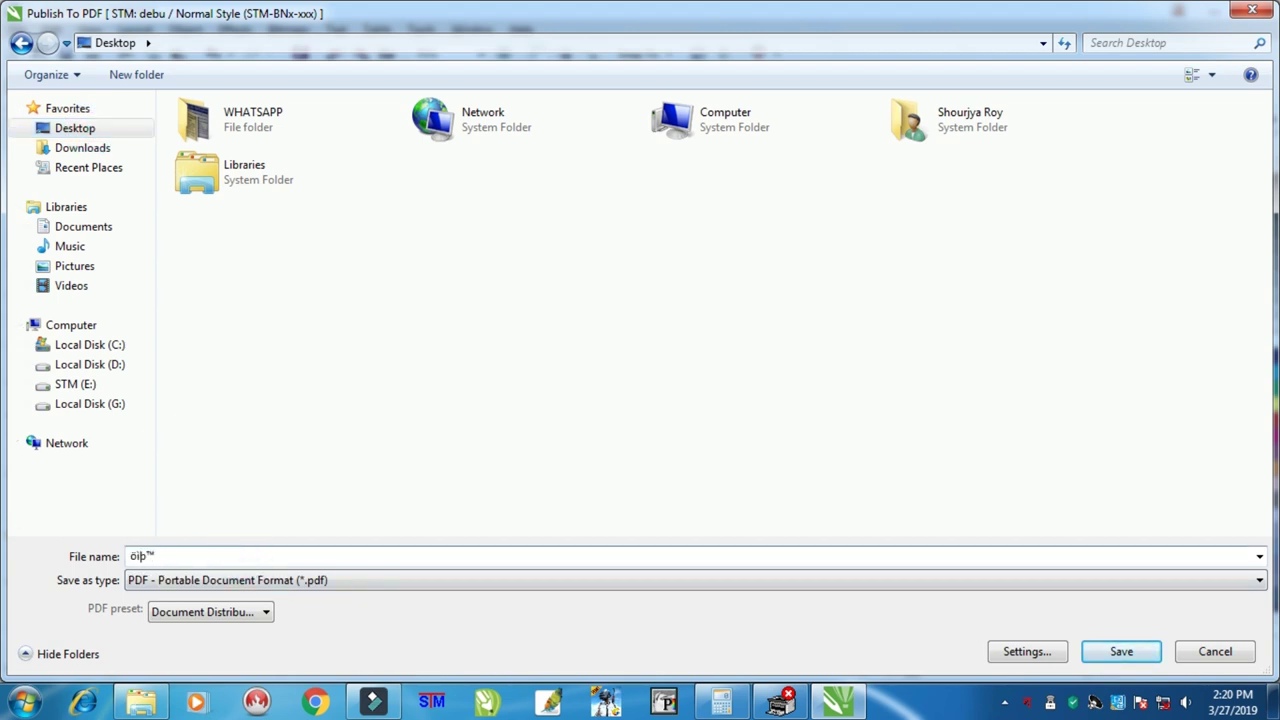
key("BackSpace")
key("BackSpace")
key("BackSpace")
key("BackSpace")
type("sh")
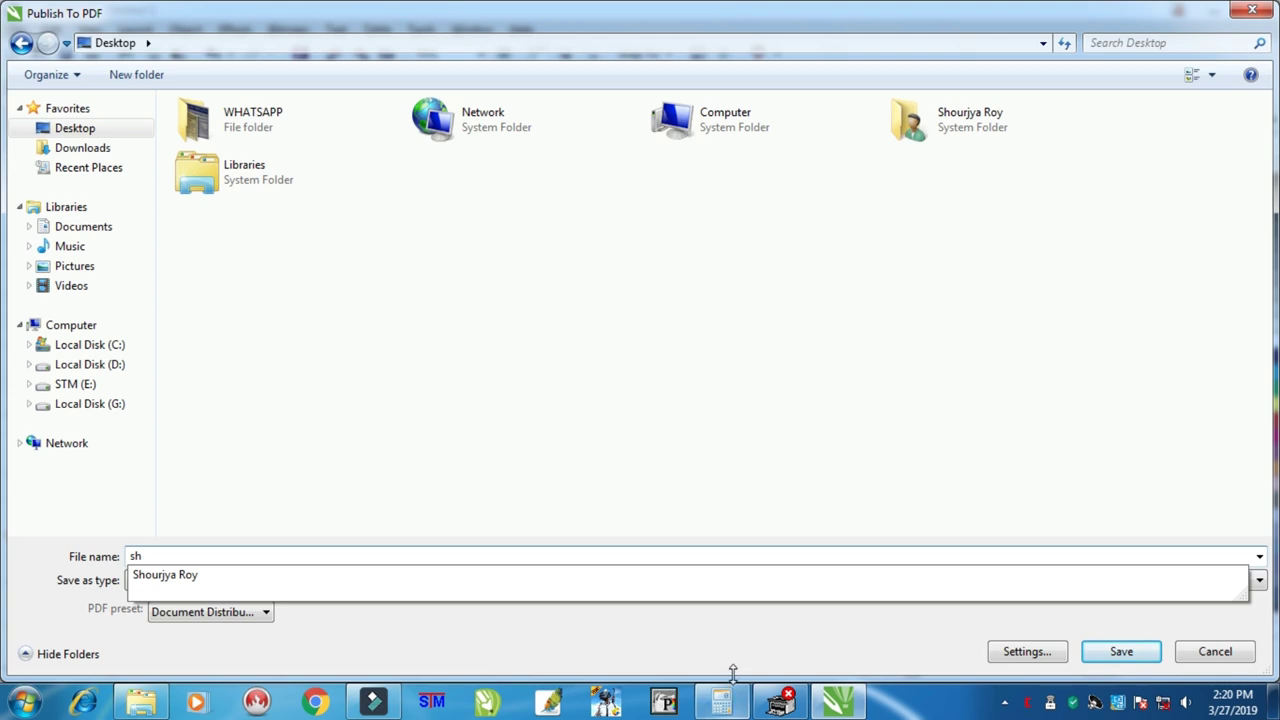
left_click(1121, 651)
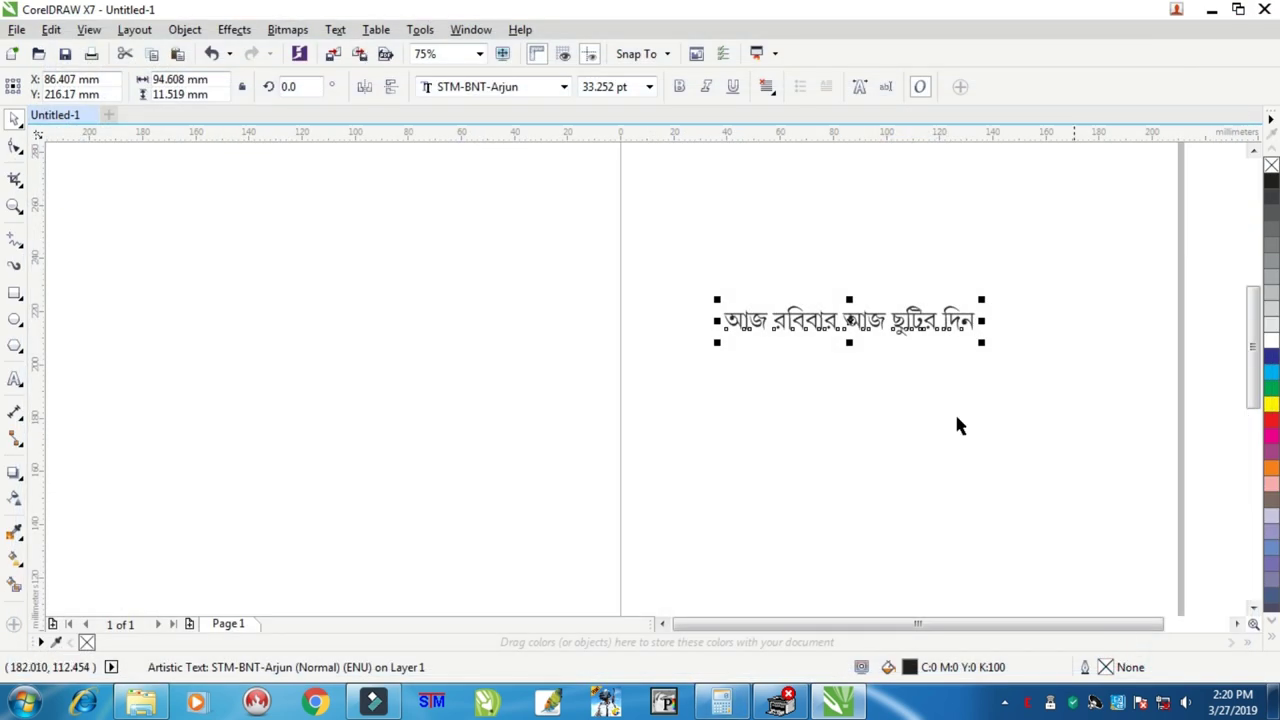
Step: Import the PDF from the Desktop with its text as curves and place the sentence below the original one
left_click(926, 397)
scroll(866, 325, "up", 2)
scroll(866, 325, "down", 2)
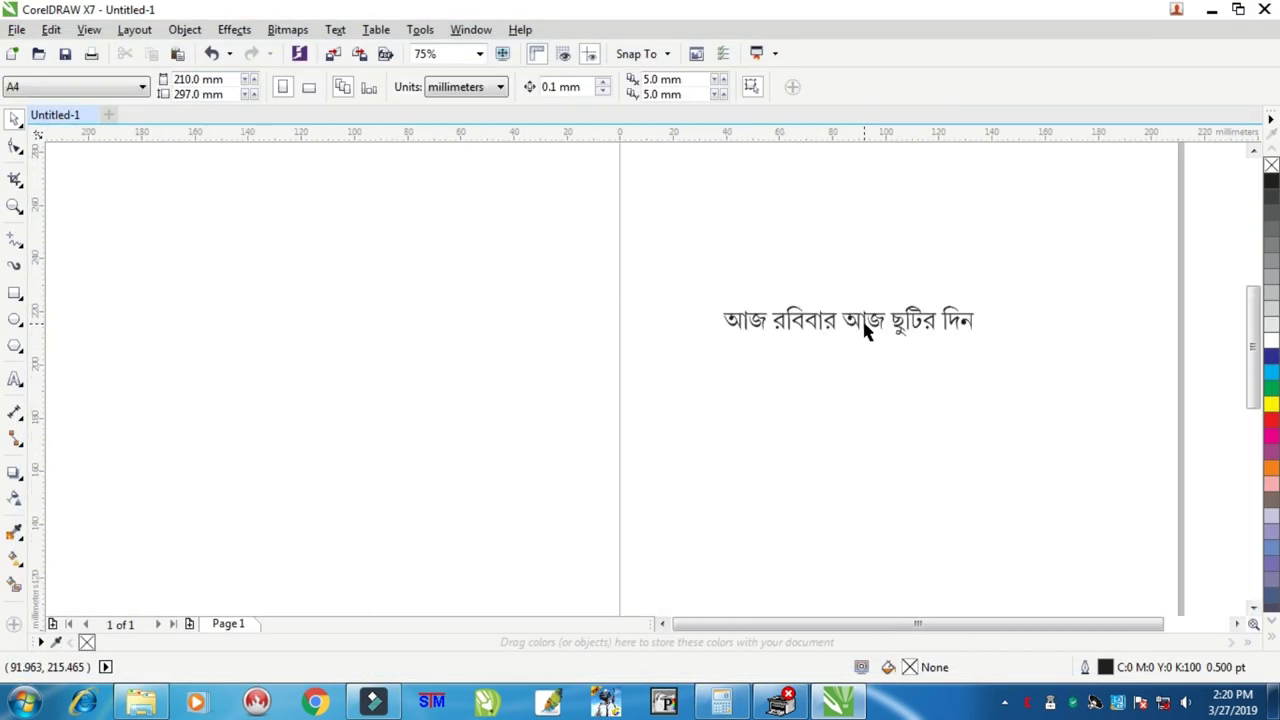
key("ctrl+i")
double_click(197, 148)
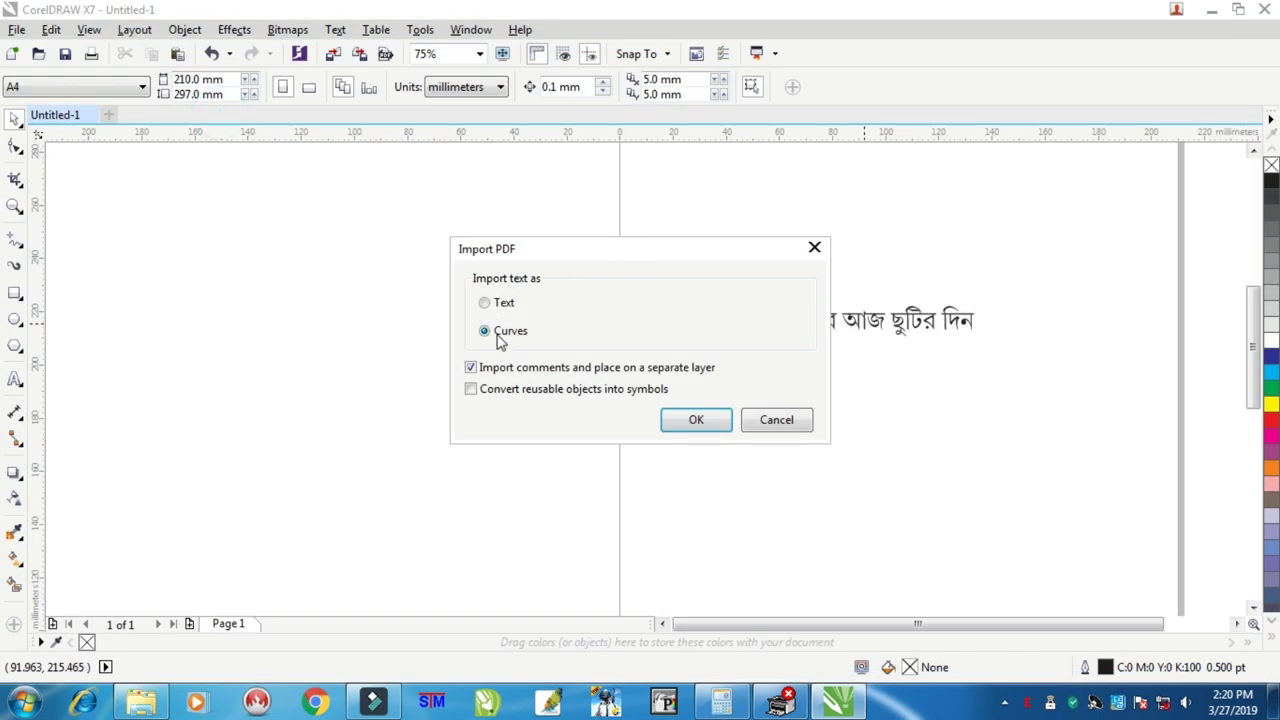
left_click(688, 426)
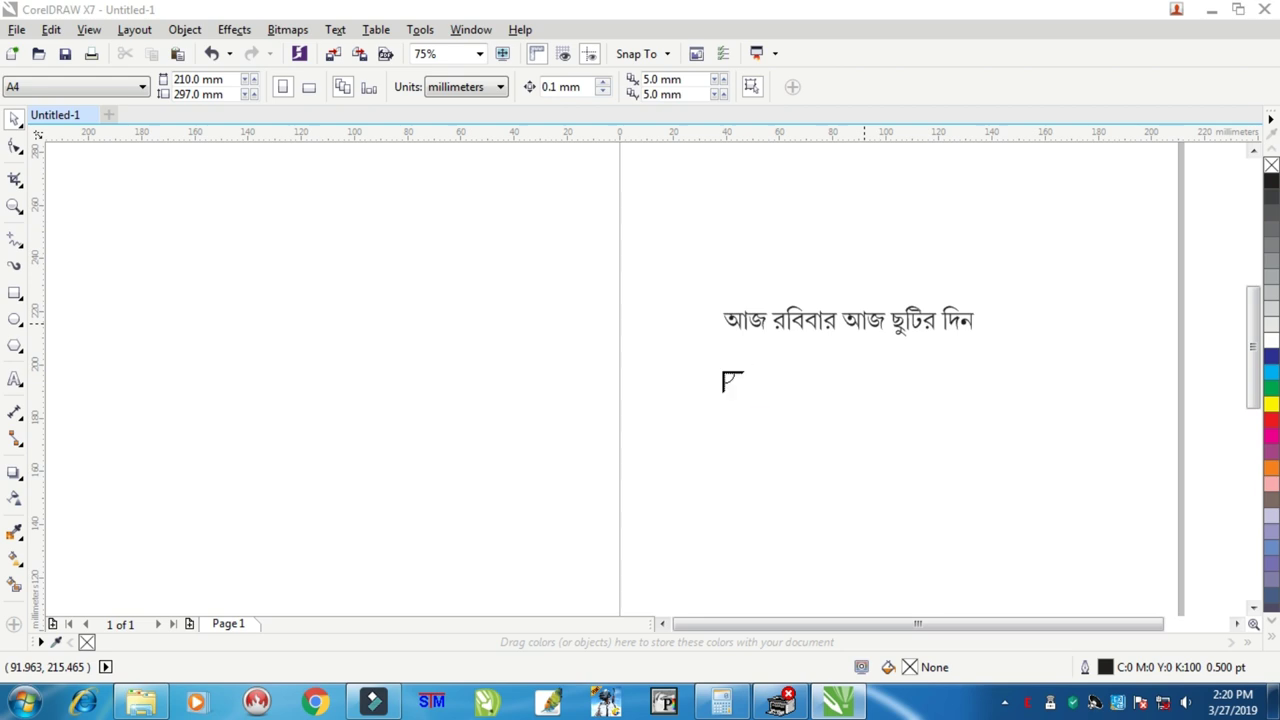
left_click(714, 362)
scroll(820, 380, "up", 5)
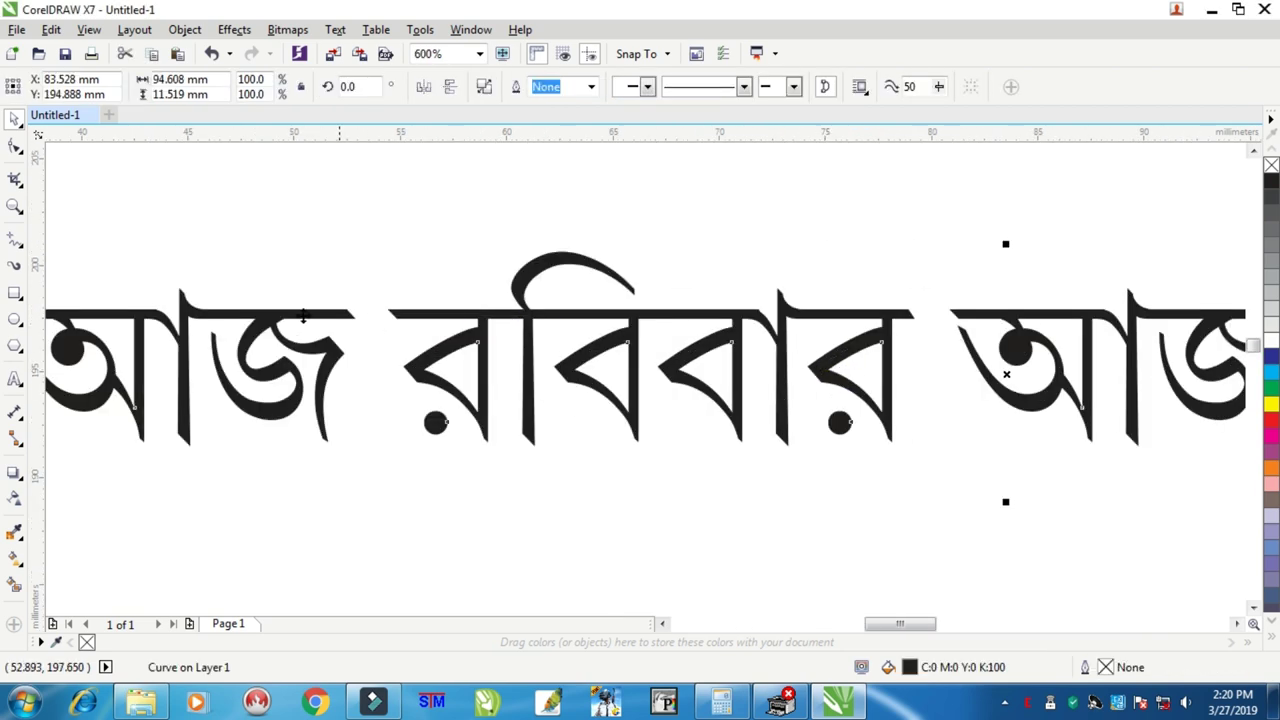
scroll(240, 318, "down", 2)
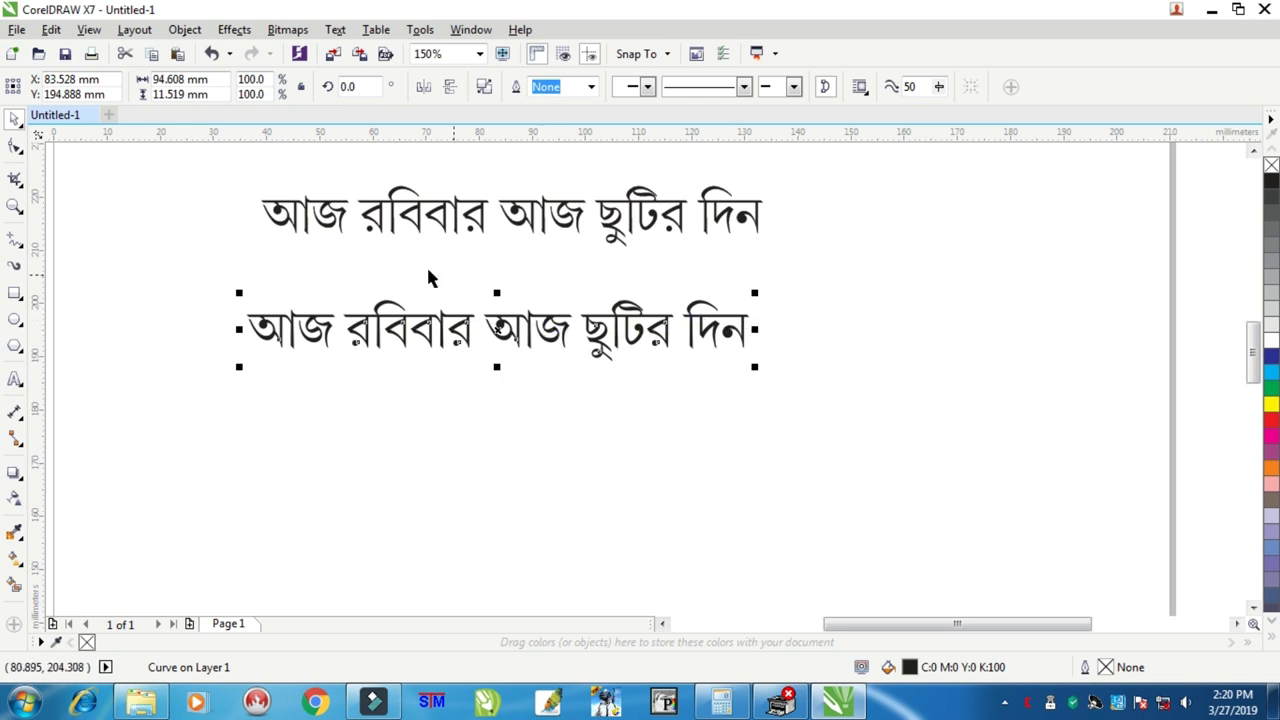
Step: Convert the original upper Bengali sentence to curves and compare its letter joints with the imported one
left_click(552, 216)
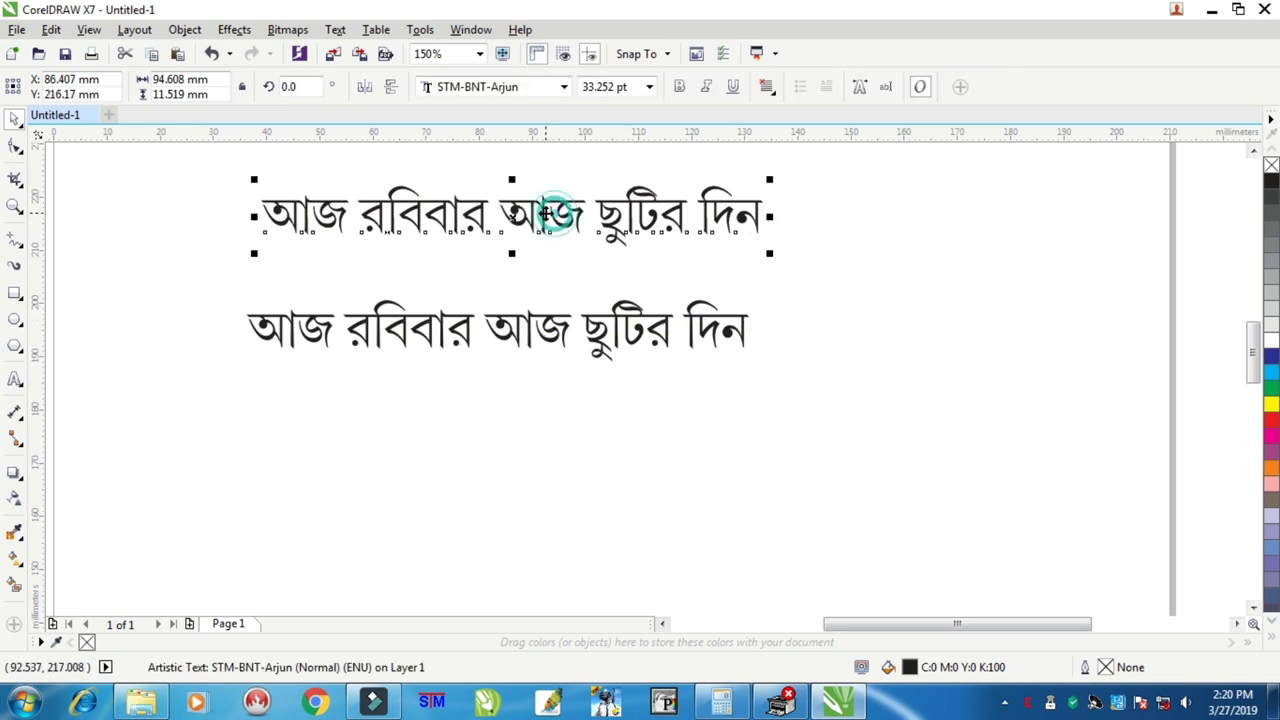
scroll(533, 205, "up", 2)
left_click(184, 29)
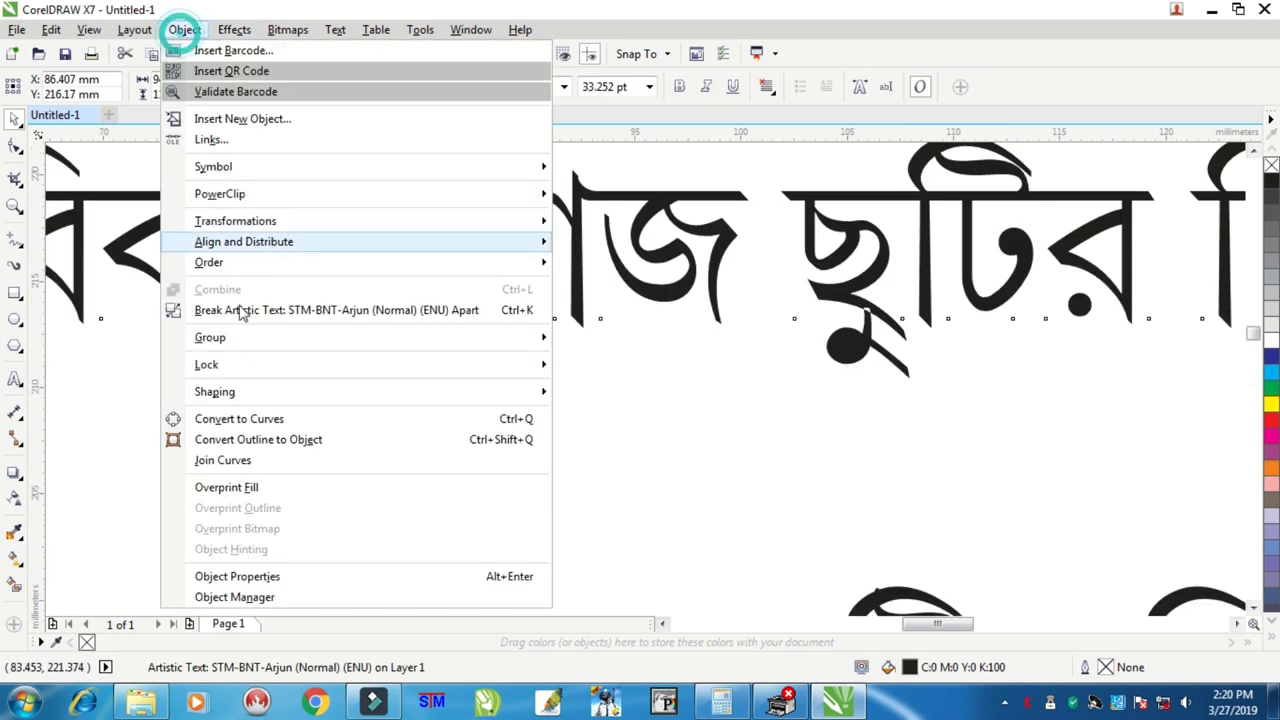
left_click(268, 427)
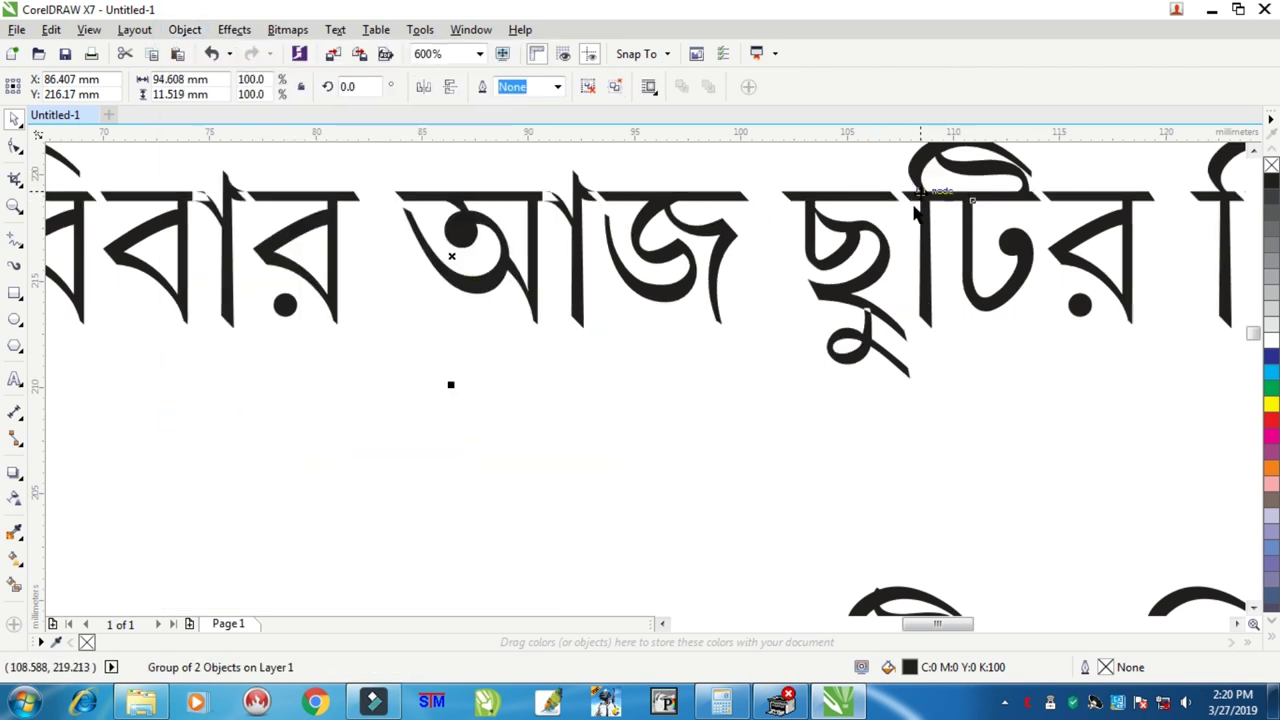
scroll(913, 207, "down", 3)
scroll(913, 205, "up", 2)
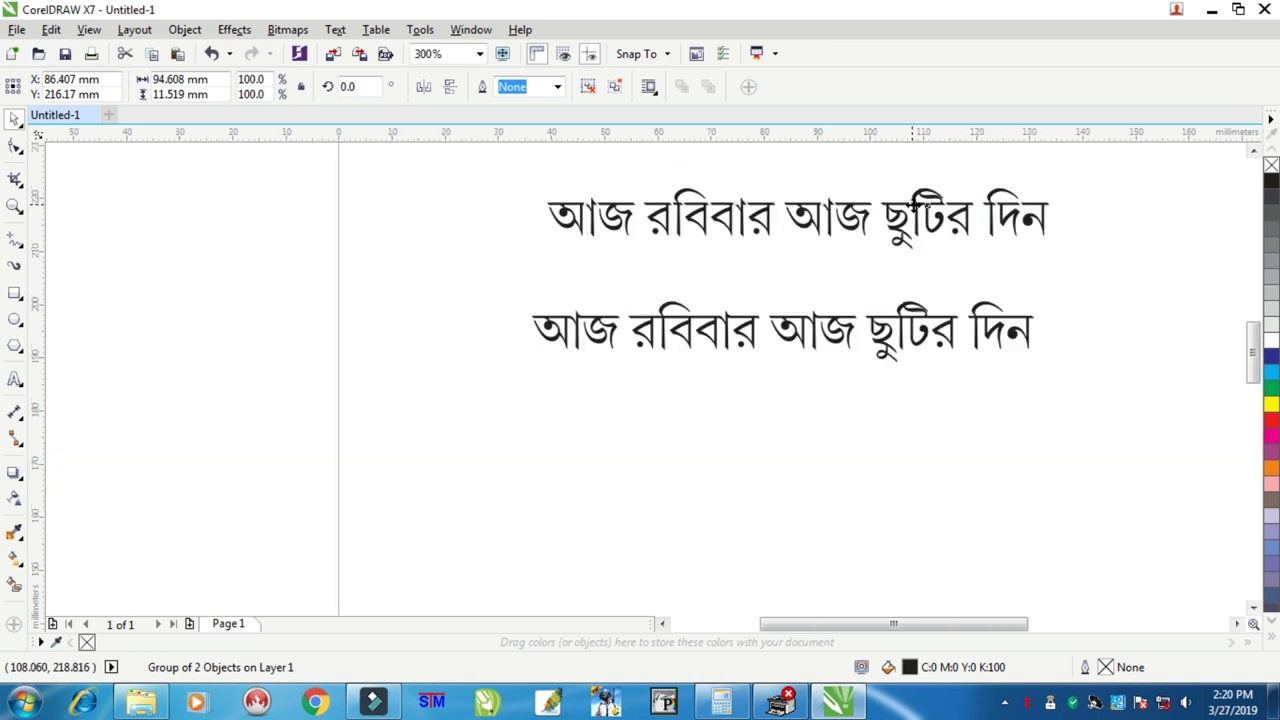
Step: Move the imported sentence lower on the page and the converted original to about Y 190.5 mm, just above it
scroll(916, 204, "down", 2)
left_click(1003, 271)
left_click_drag(857, 274, 867, 323)
left_click_drag(872, 210, 872, 300)
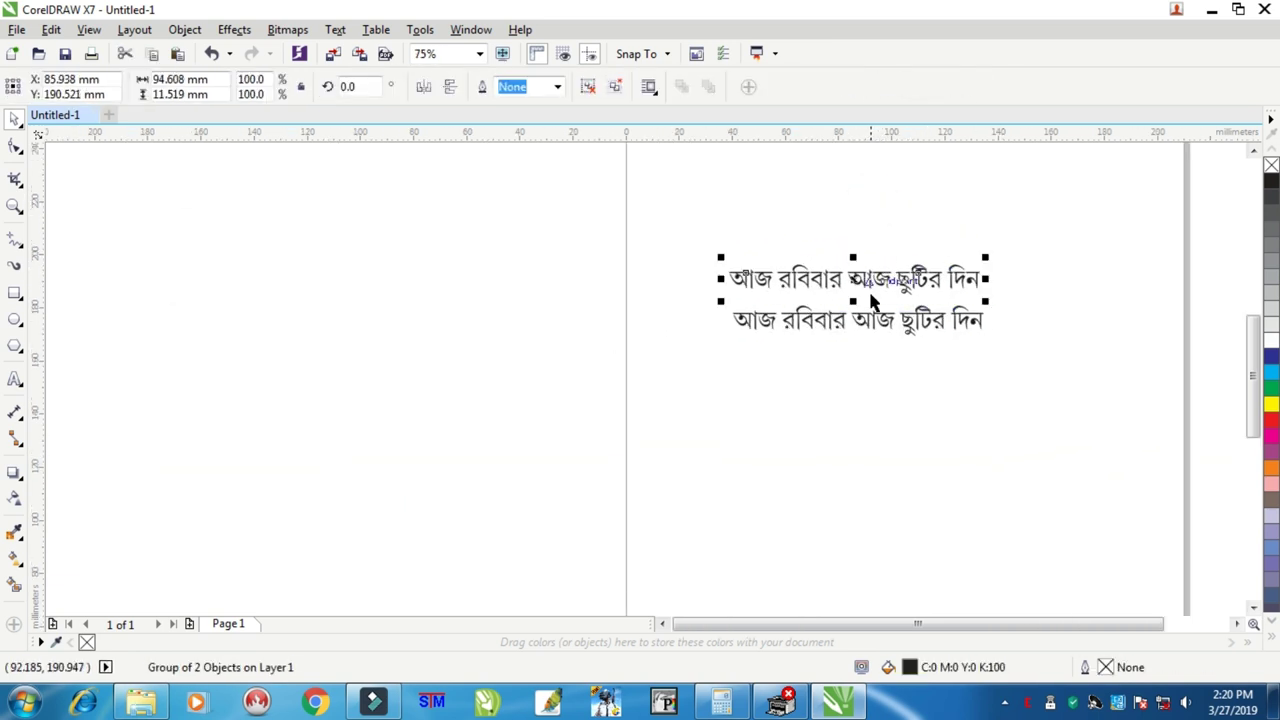
scroll(871, 299, "up", 2)
left_click_drag(835, 236, 857, 250)
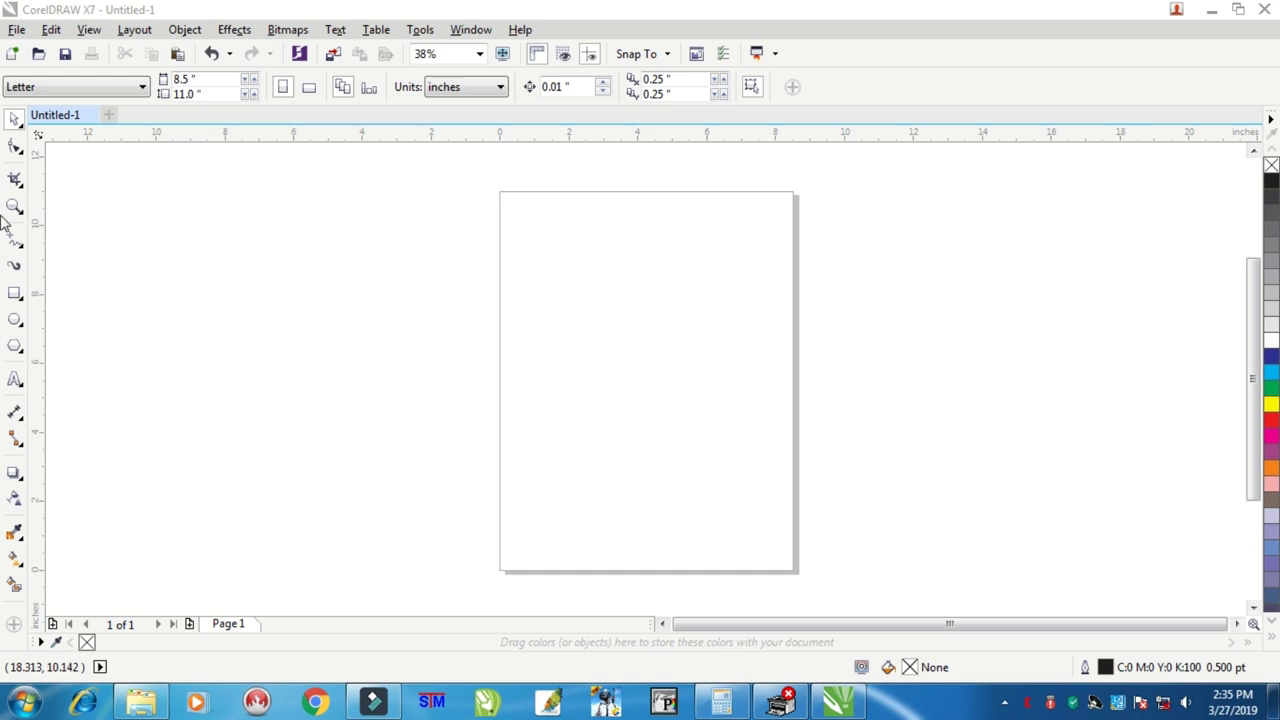
Step: Draw a rectangle about 6.2 by 5.4 inches on the page and view its Outline Pen settings without changing them
left_click(15, 293)
mouse_move(517, 236)
left_mouse_down()
mouse_move(614, 343)
mouse_move(731, 423)
left_mouse_up()
key("shift+F2")
key("F12")
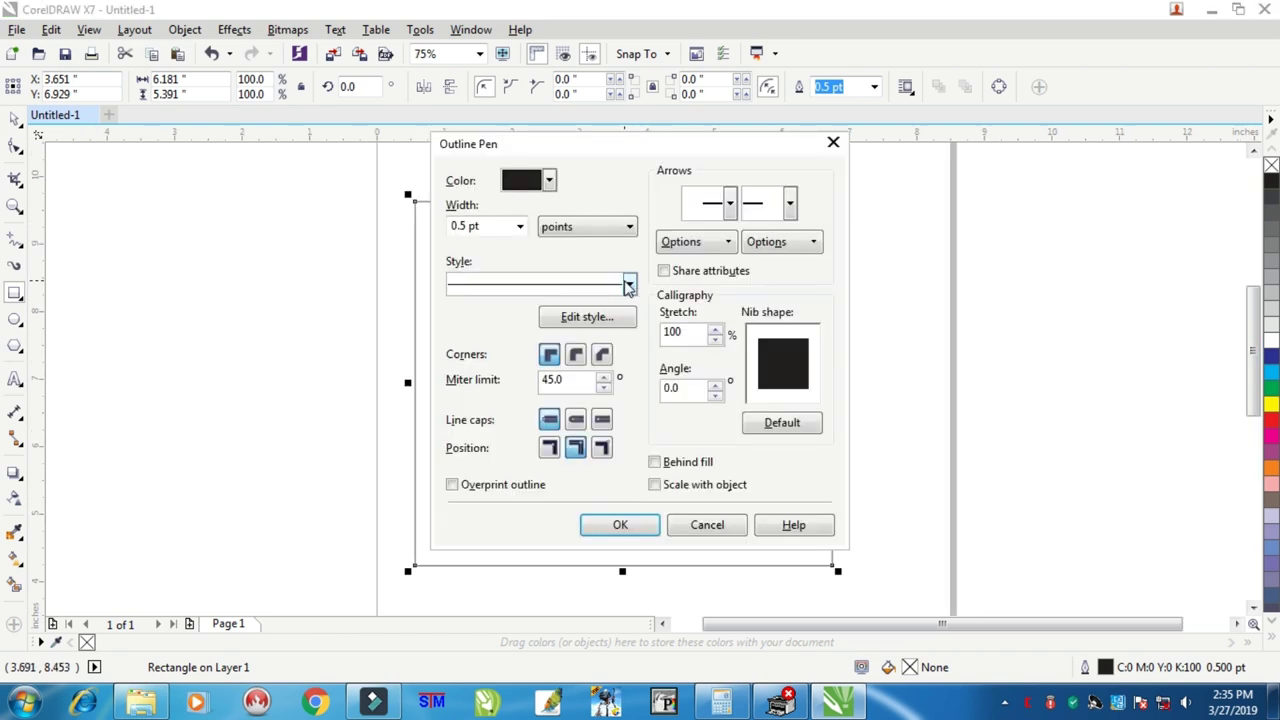
left_click_drag(494, 228, 455, 222)
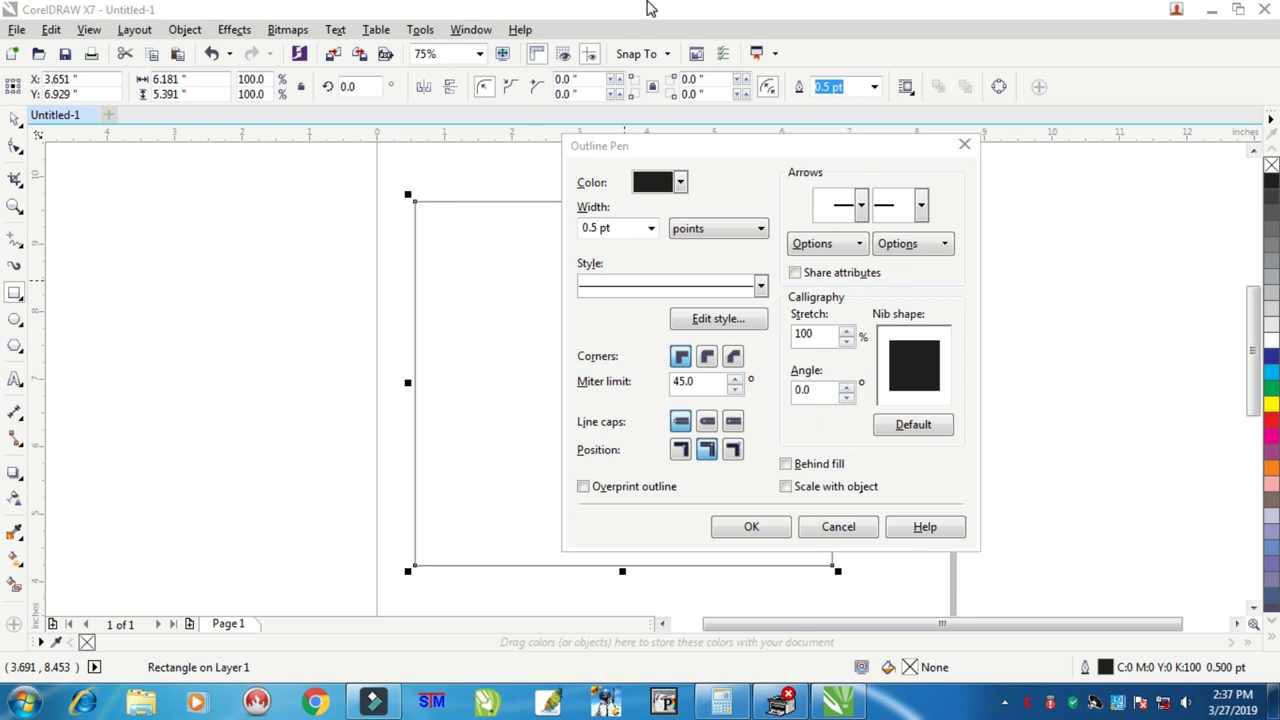
left_click(966, 146)
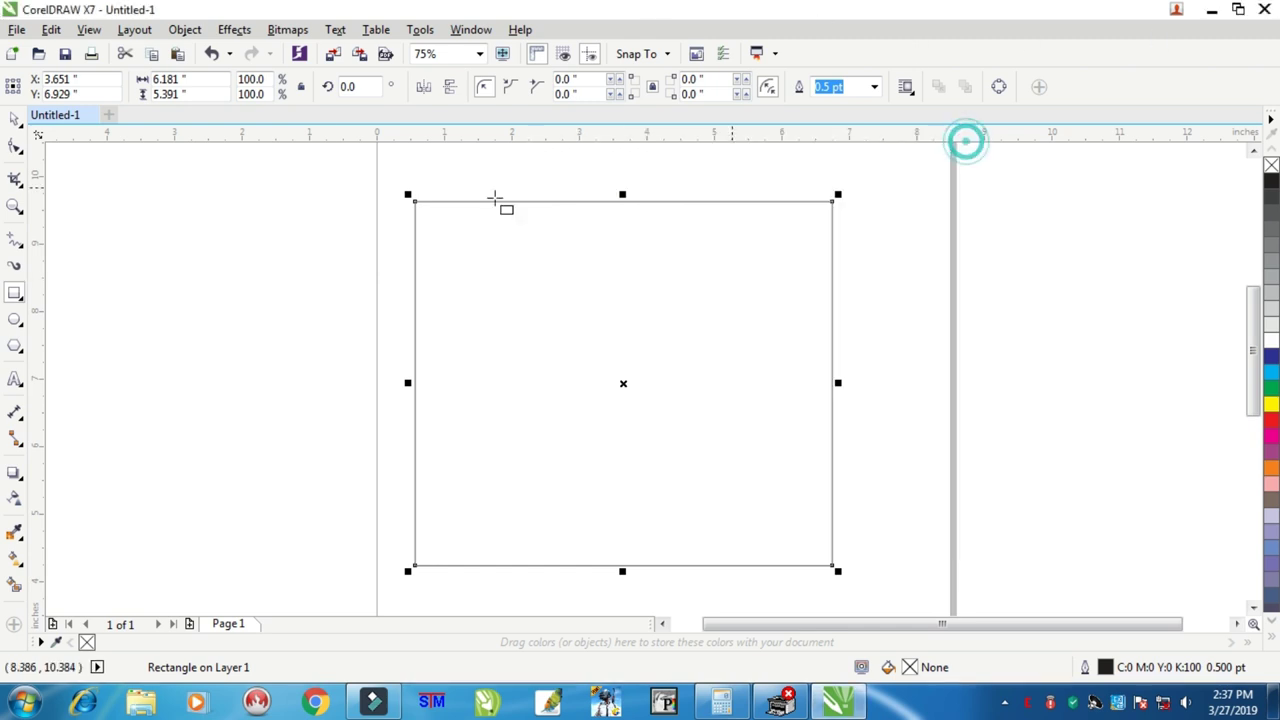
Step: Select the rectangle on the page and delete it
left_click(15, 118)
left_click(331, 211)
left_click_drag(360, 171, 930, 594)
key("Delete")
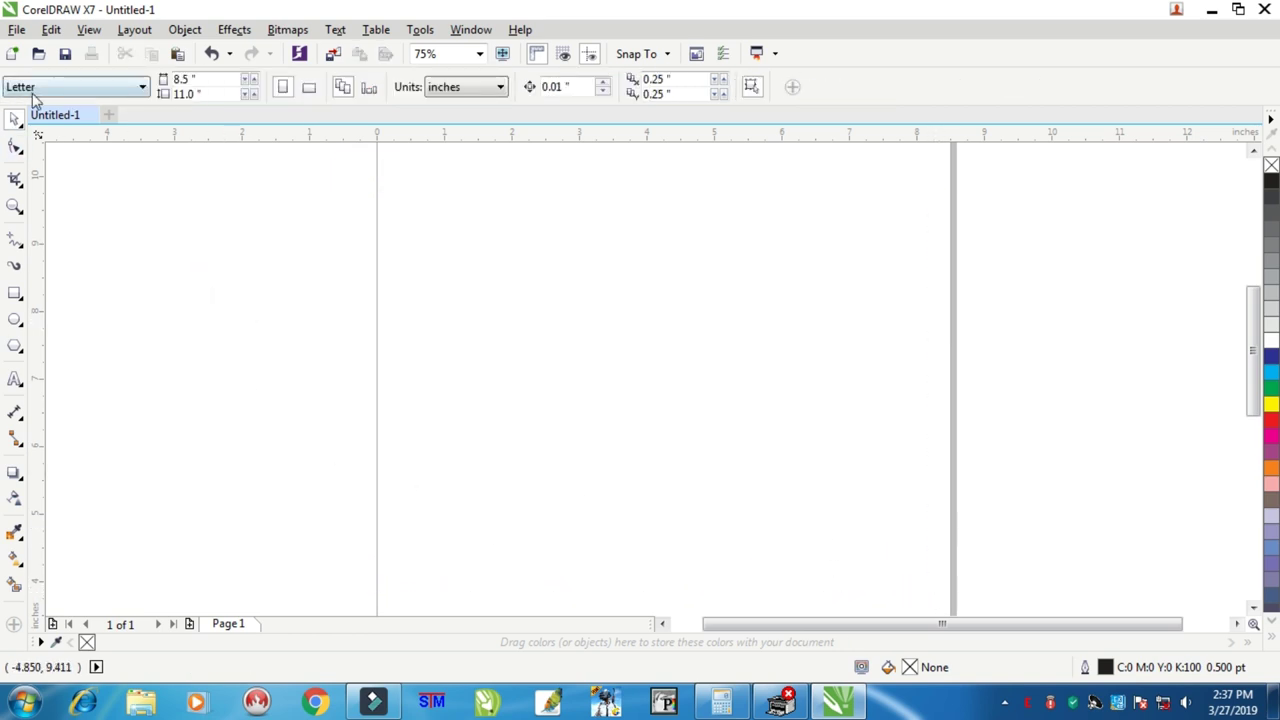
Step: Set the page size to A4 and the default outline width for graphic objects to 1.3 pt
left_click(82, 88)
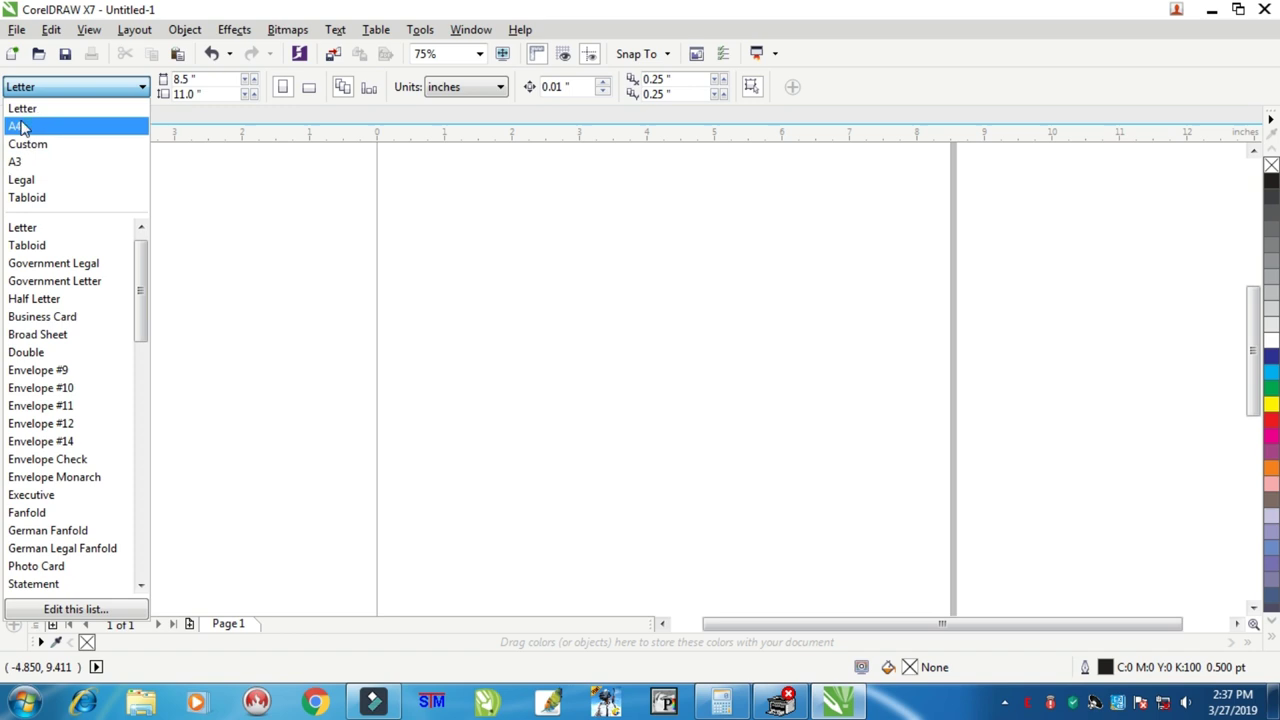
left_click(18, 127)
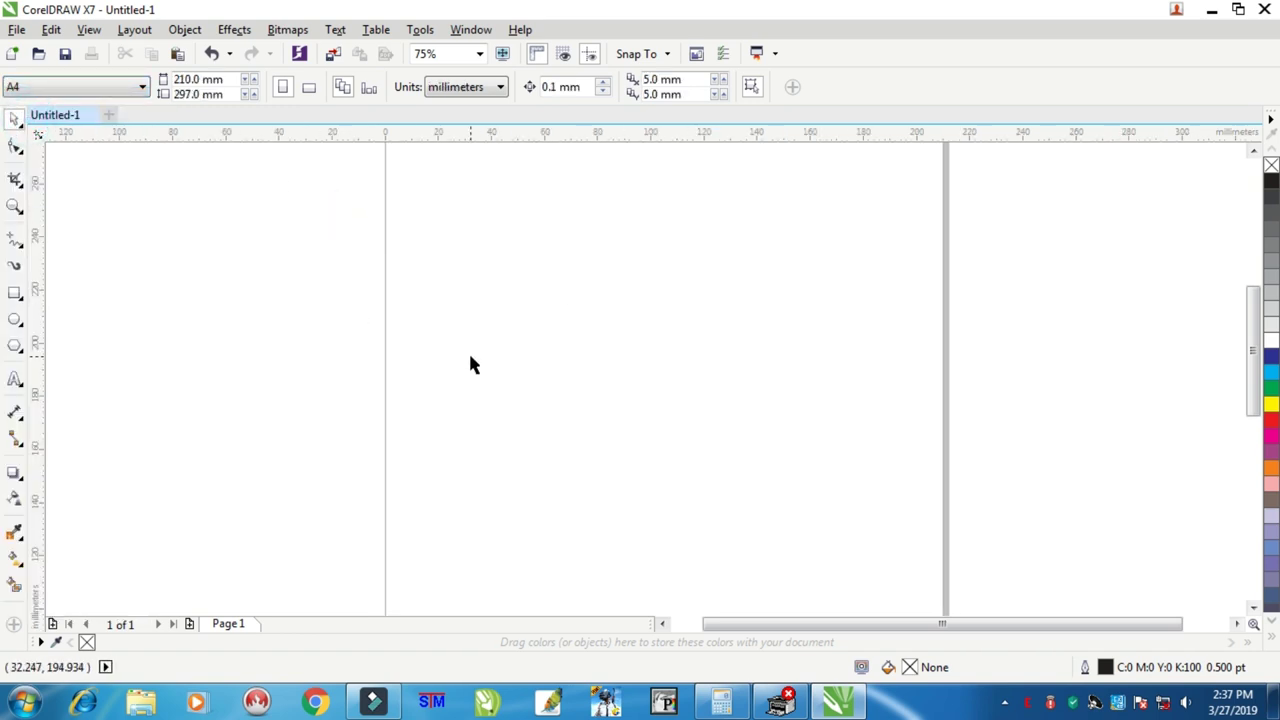
key("F12")
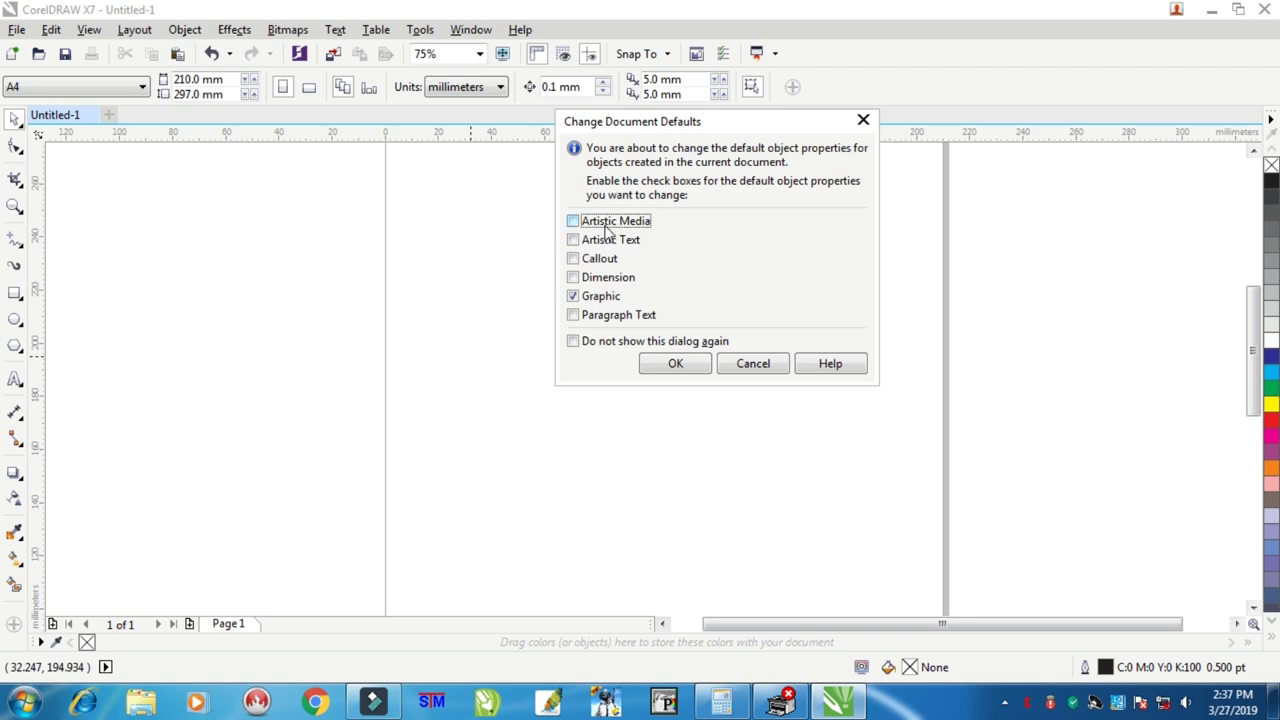
left_click(664, 363)
type("1.6")
key("BackSpace")
type("3")
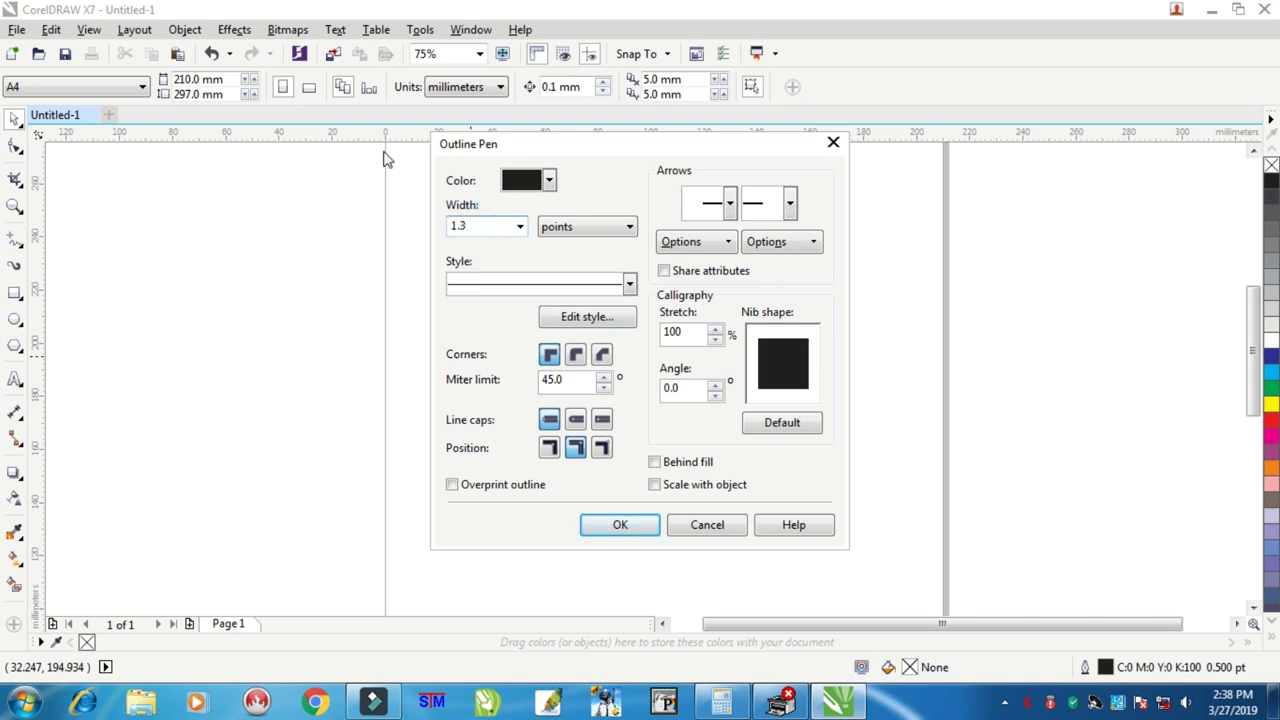
left_click(616, 527)
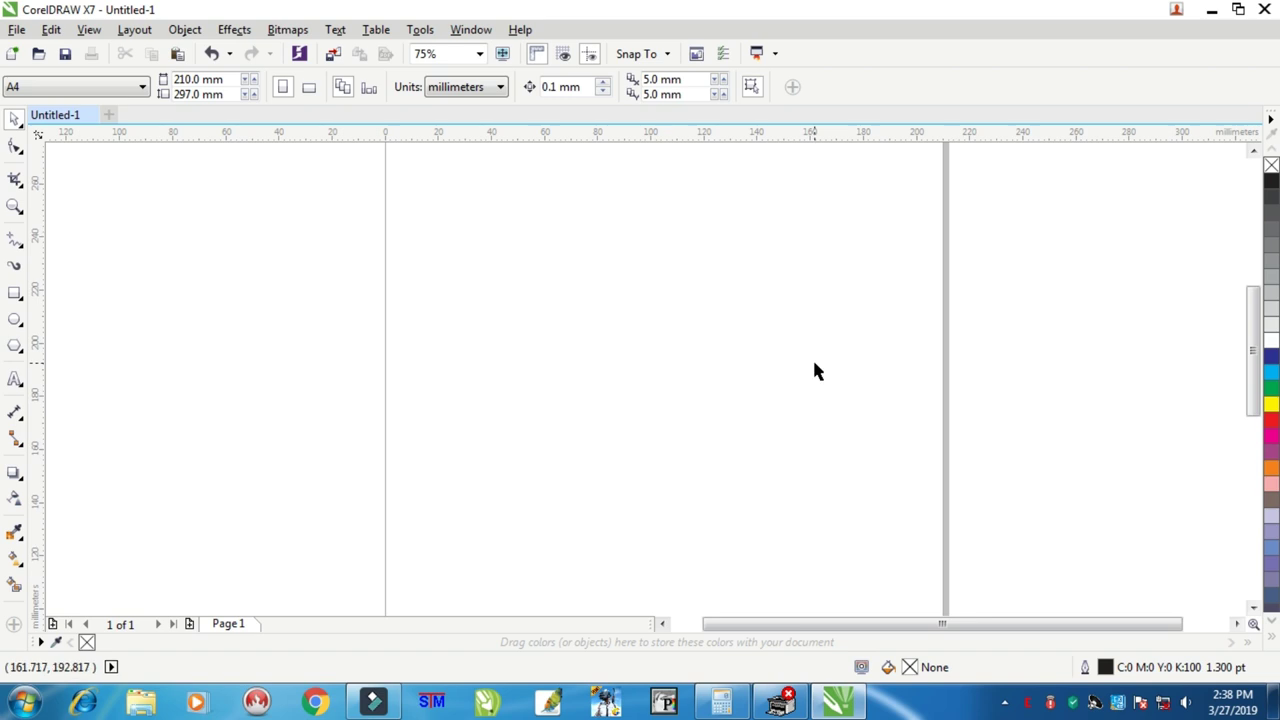
Step: Make Calibri the document's default font for both artistic and paragraph text
key("ctrl+t")
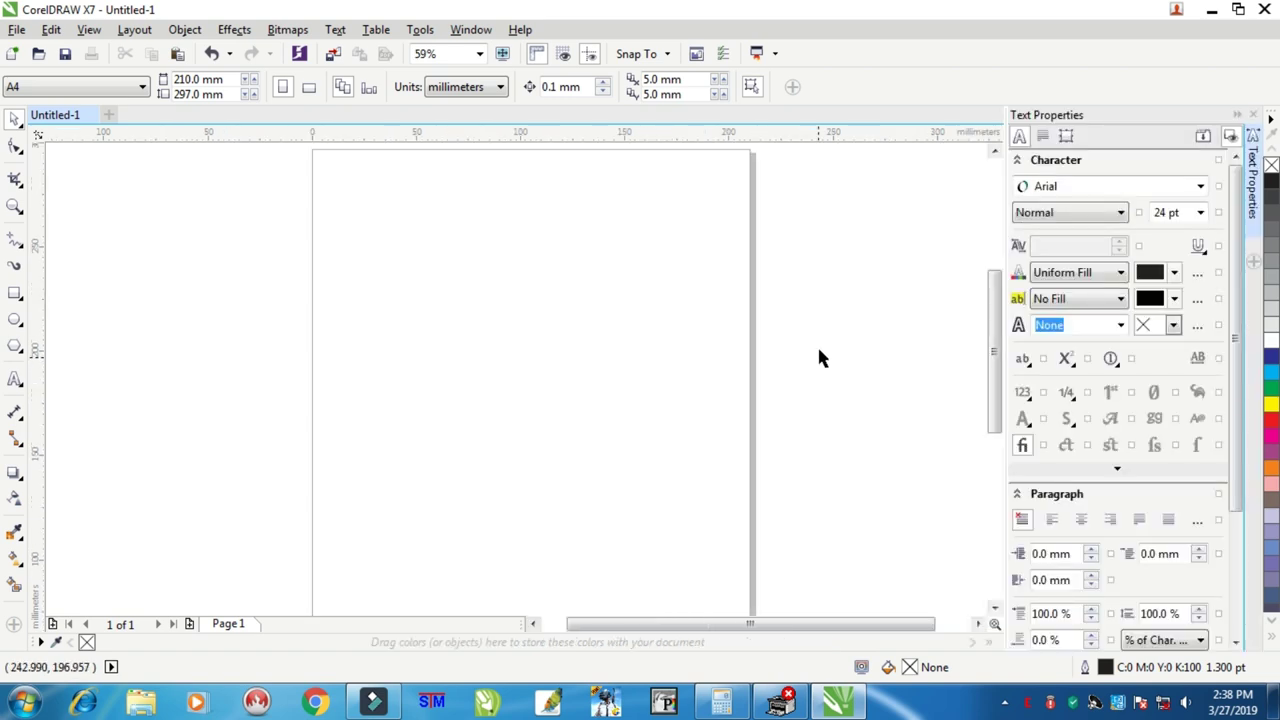
left_click(1198, 186)
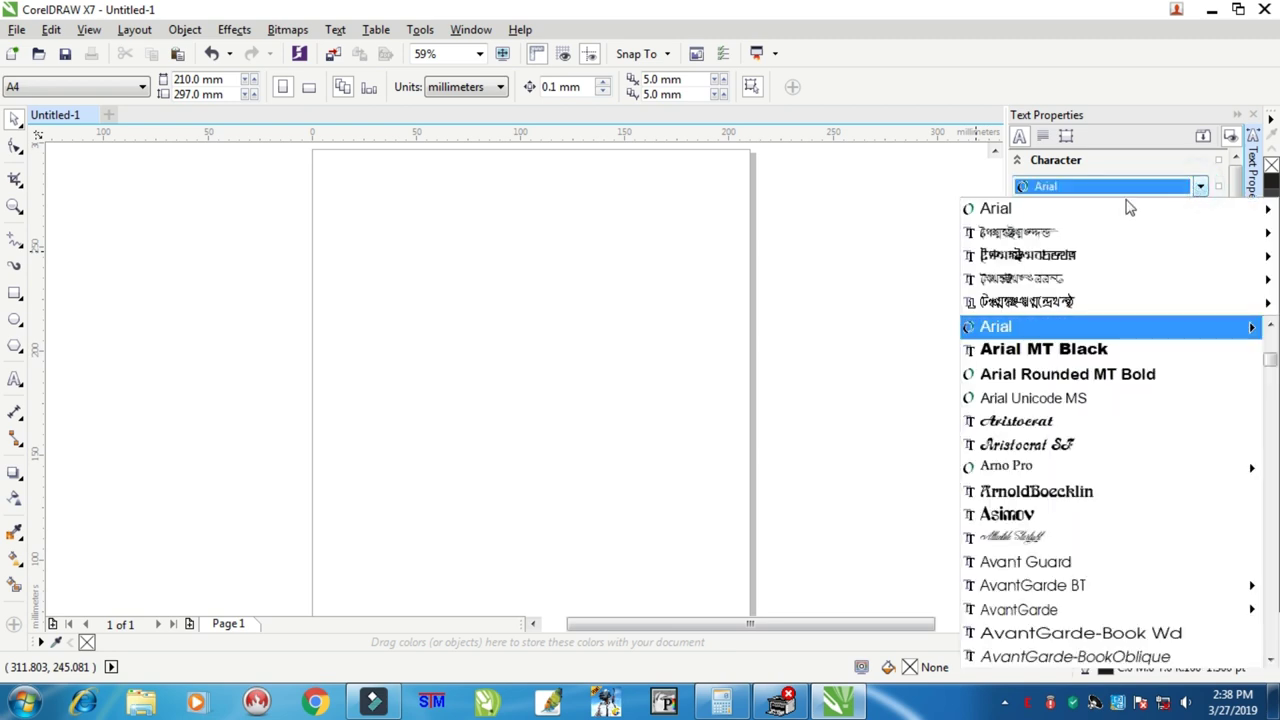
left_click(1015, 210)
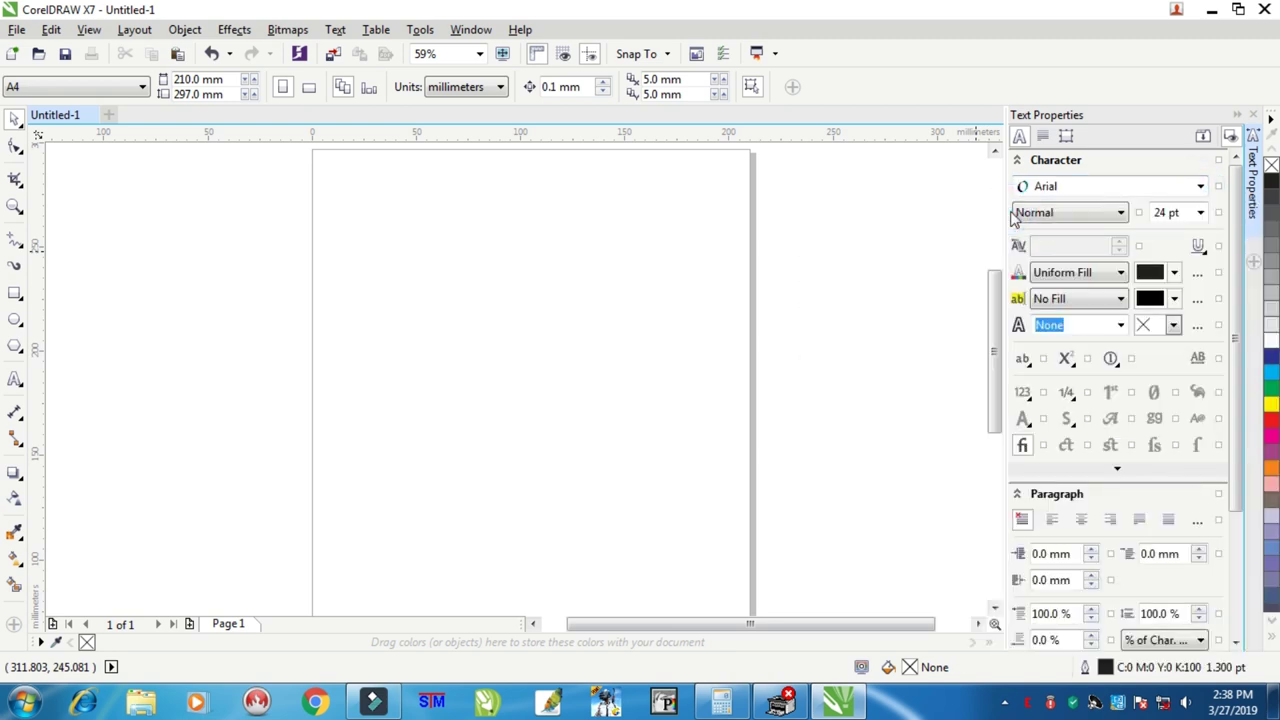
left_click(1058, 188)
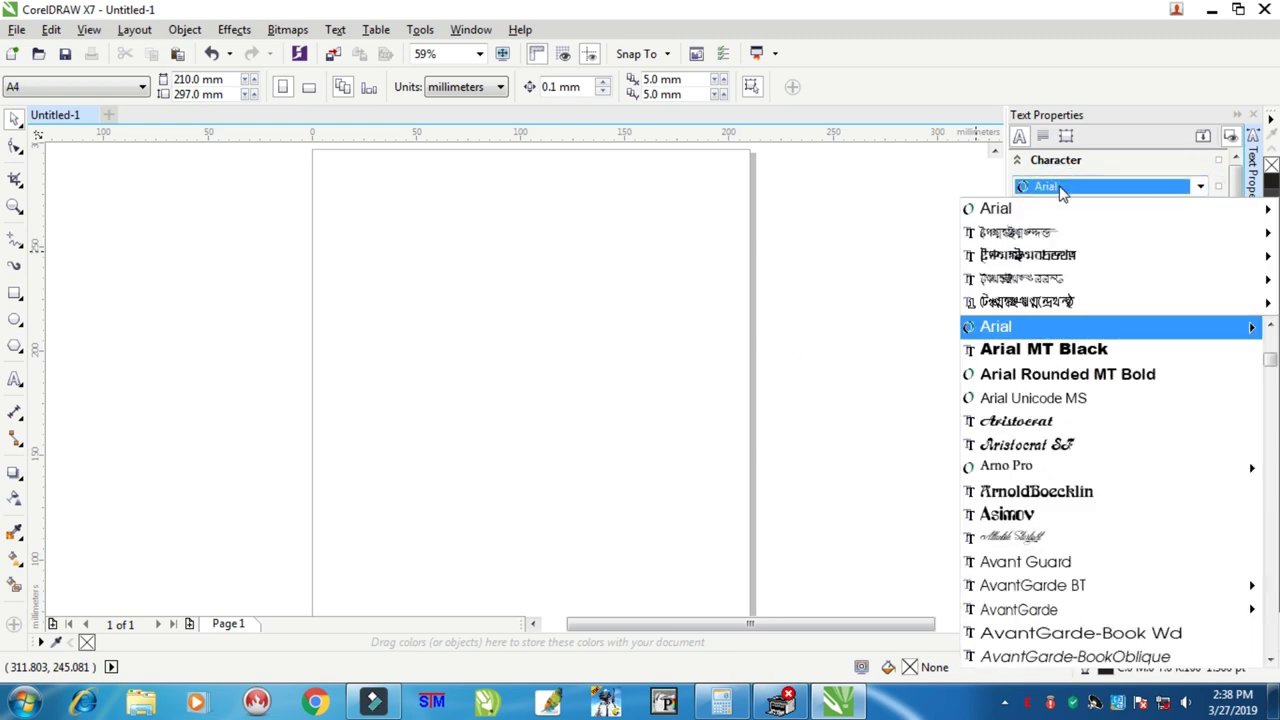
type("c")
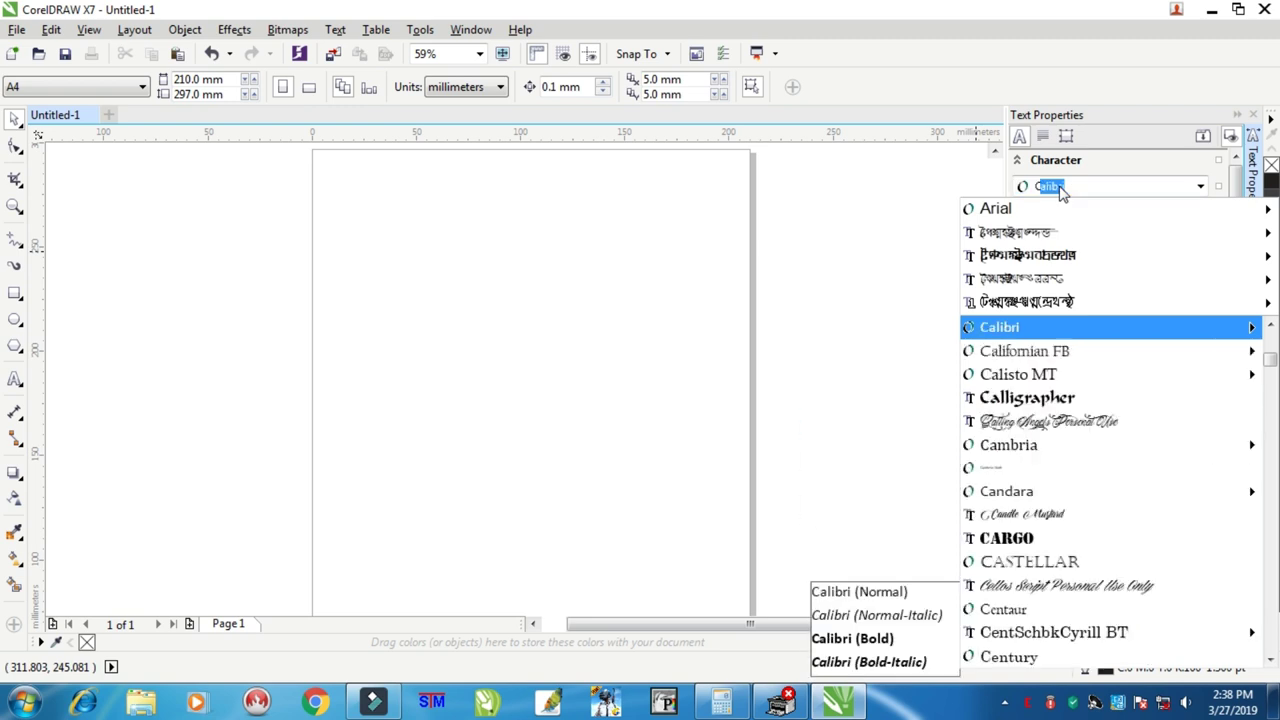
key("Return")
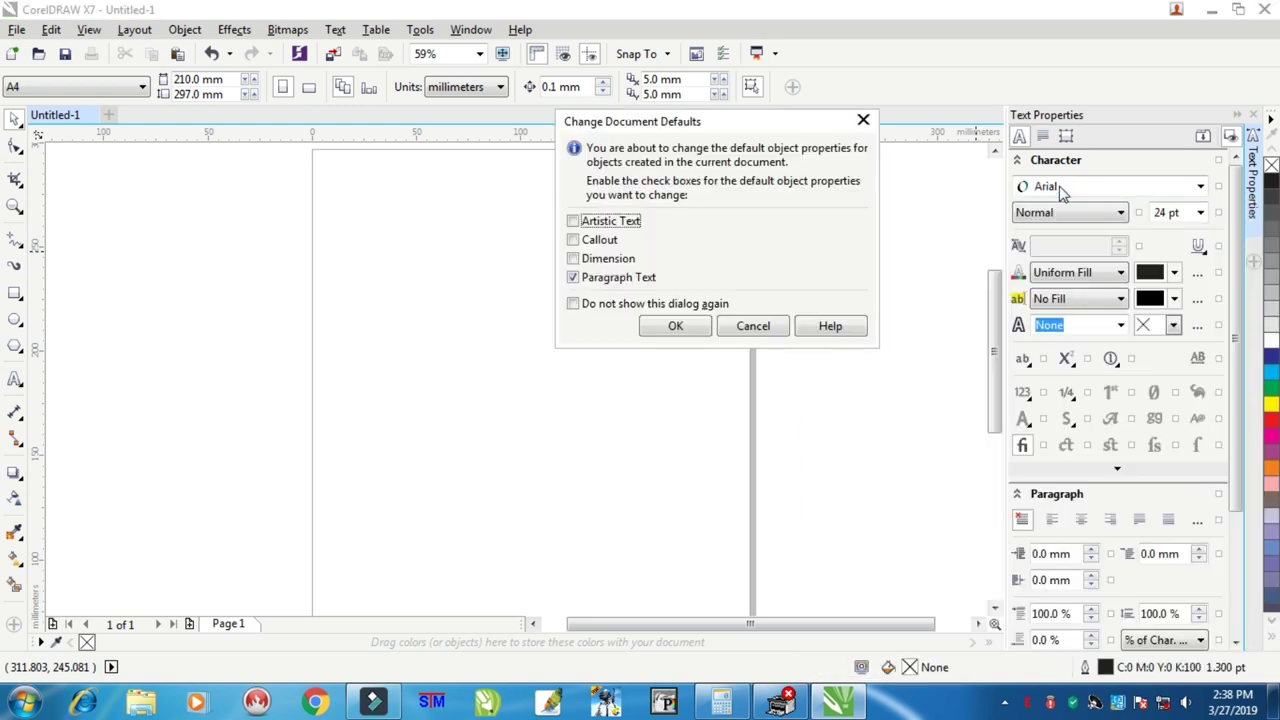
left_click(610, 222)
left_click(676, 328)
Step: Set the default font size for artistic and paragraph text to 11 pt
left_click(1178, 215)
type("12")
key("Return")
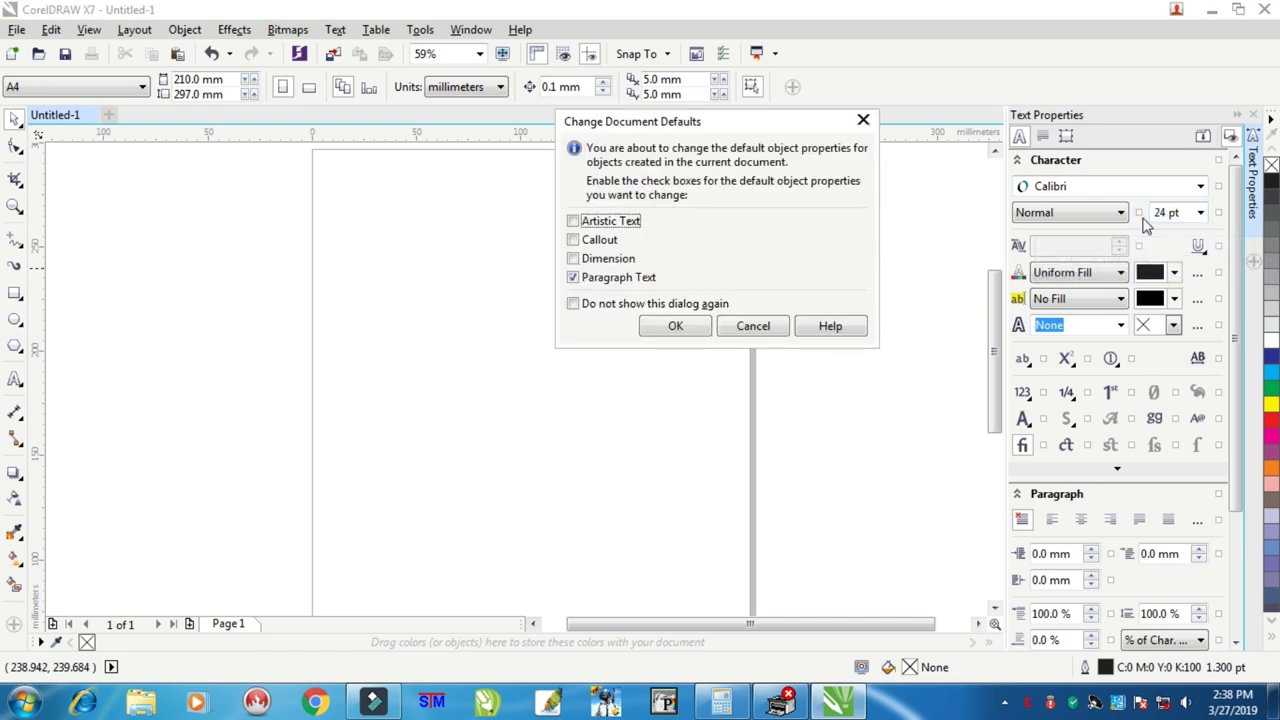
left_click(573, 221)
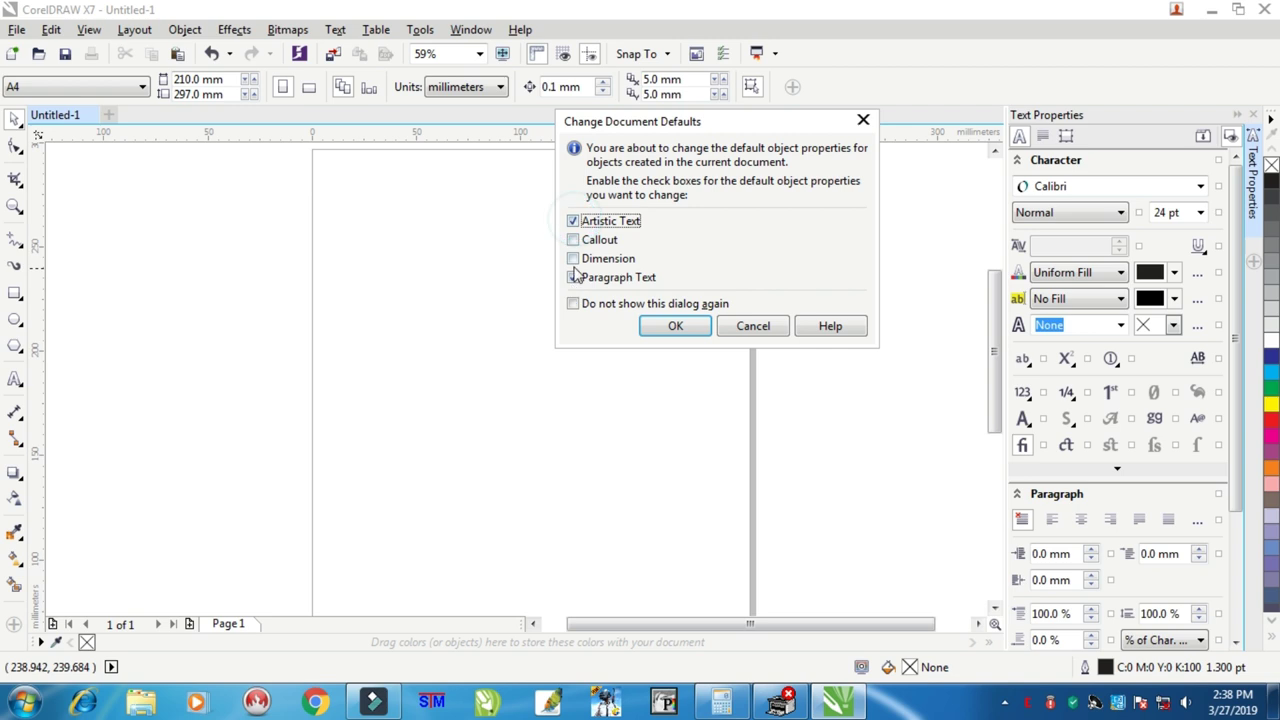
left_click(668, 327)
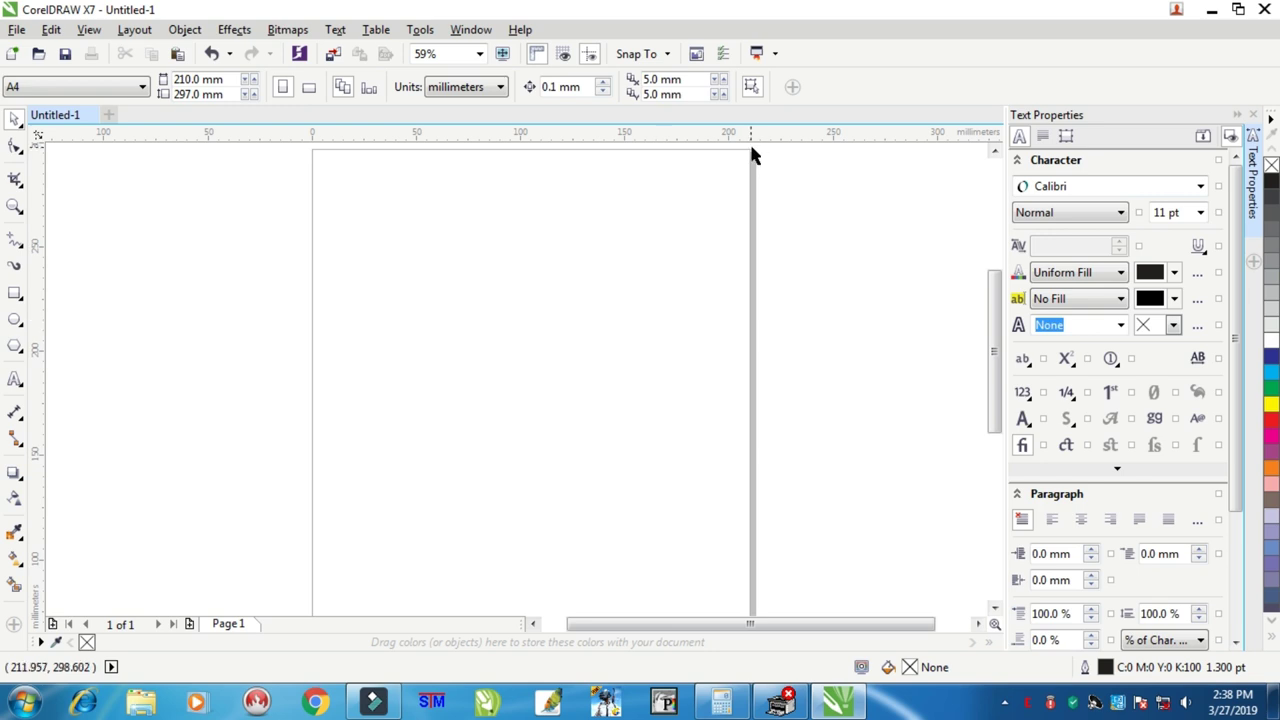
left_click(421, 31)
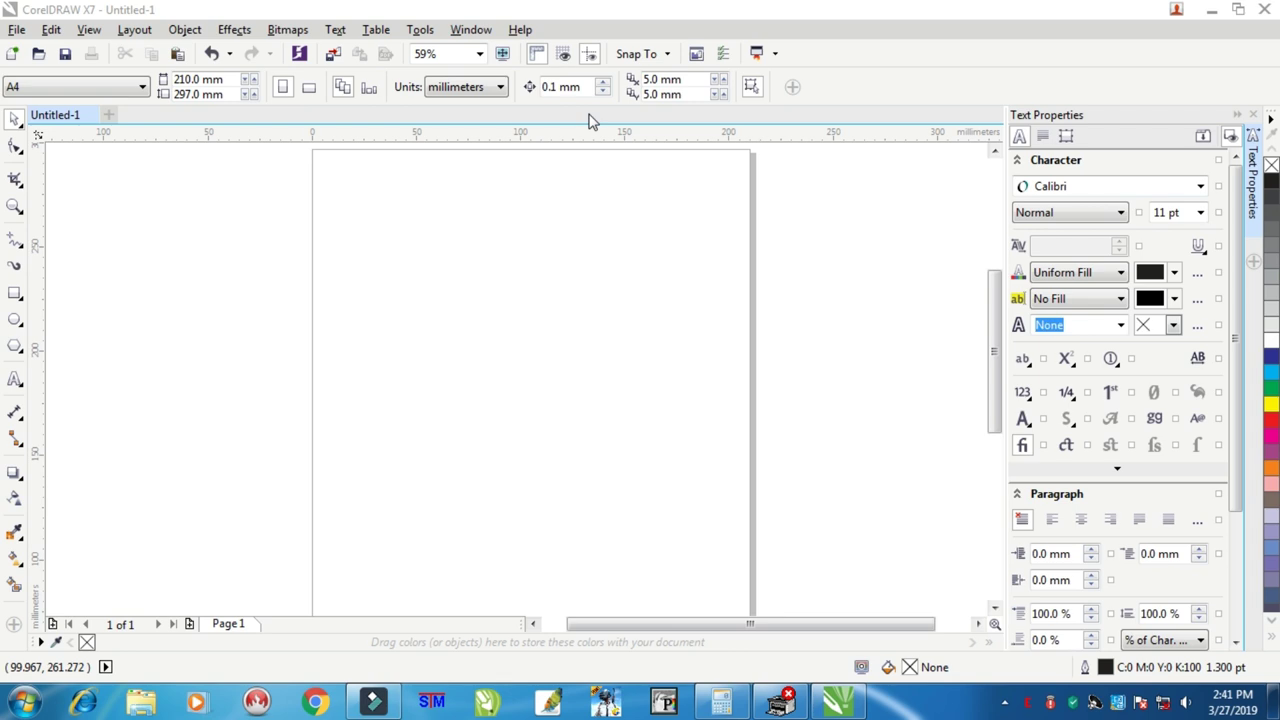
Step: Draw a rectangle about 68 by 62 mm on the upper part of page 1 and deselect it
left_click(15, 293)
left_click_drag(372, 258, 516, 388)
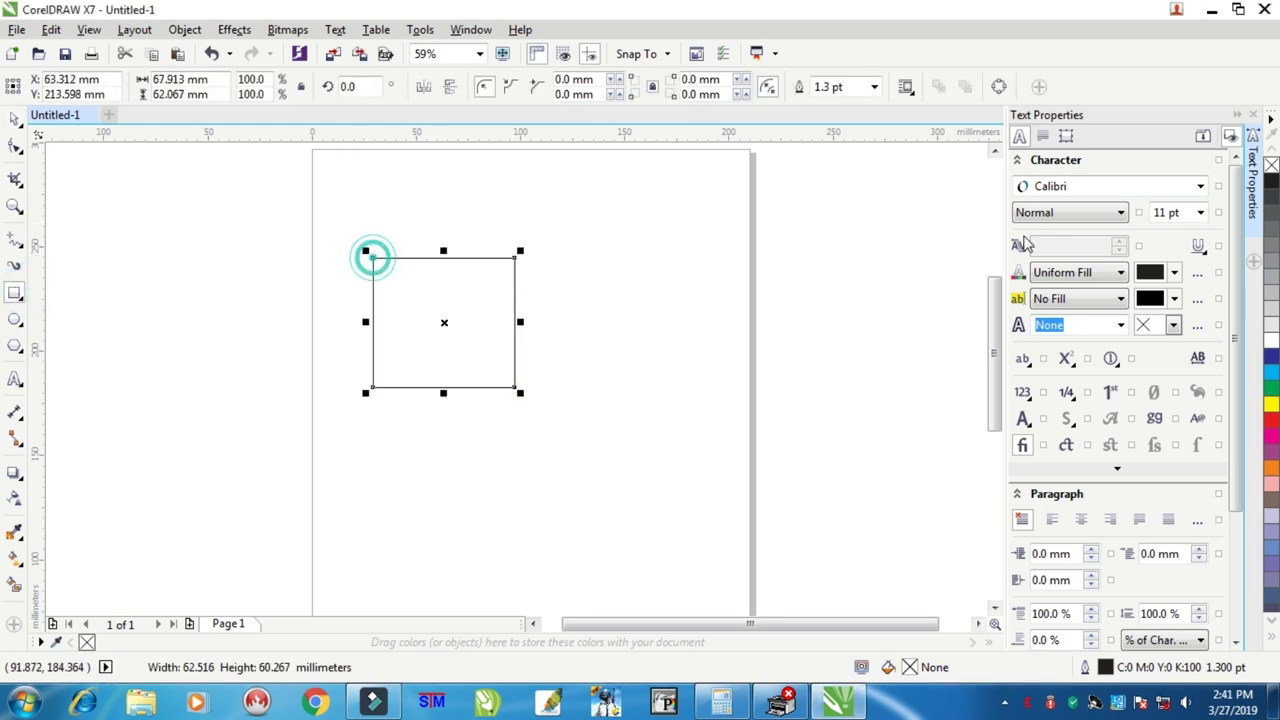
left_click(16, 118)
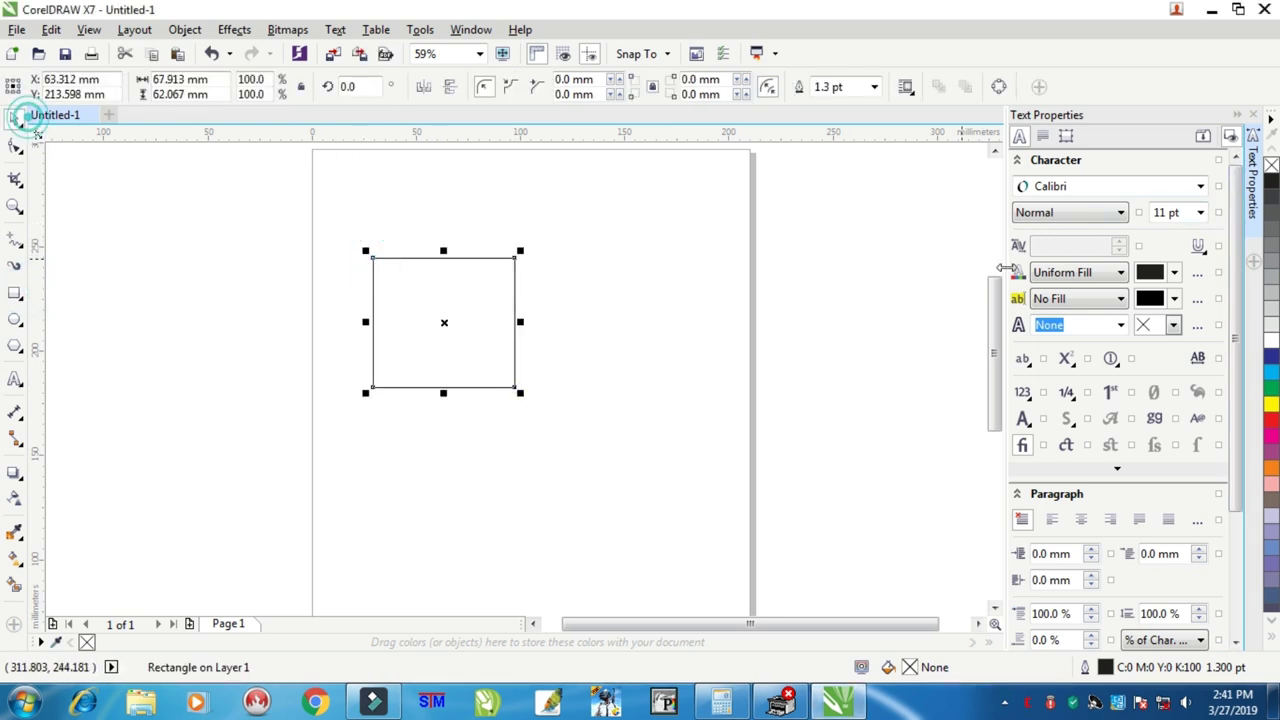
left_click(16, 120)
left_click(594, 234)
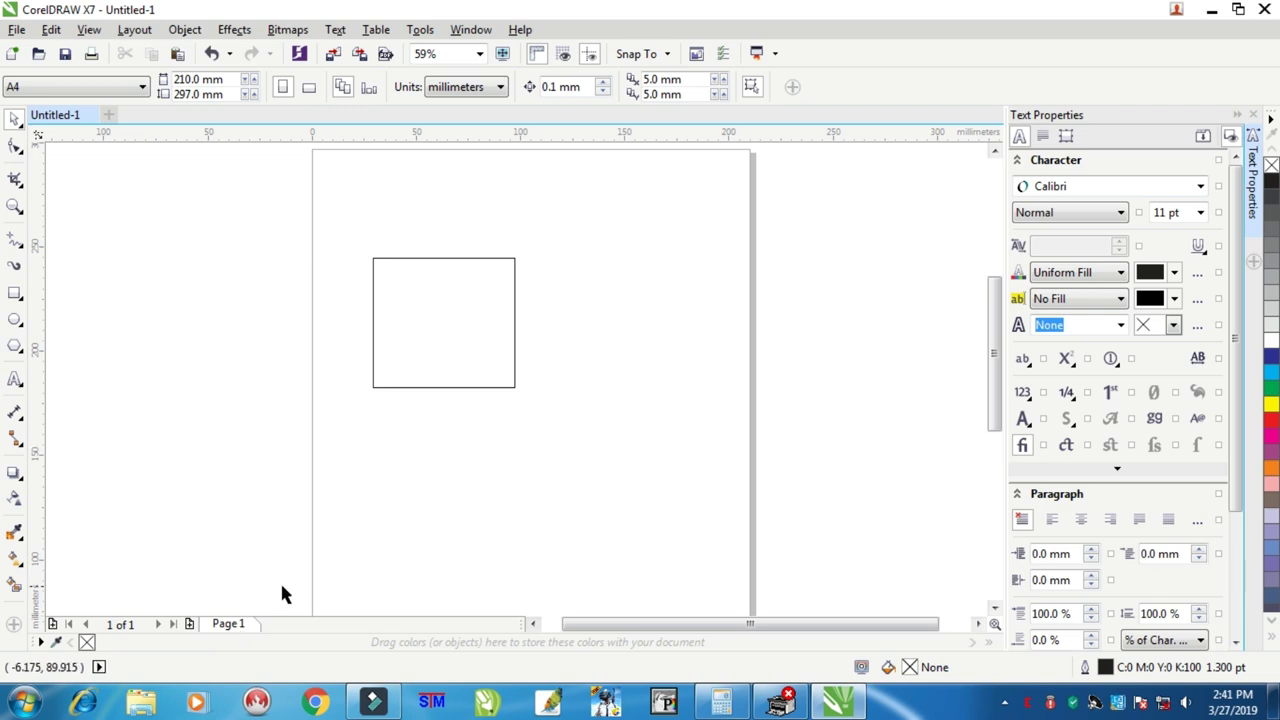
Step: Insert five A4 pages one after another behind page 1
key("Page_Down")
key("Return")
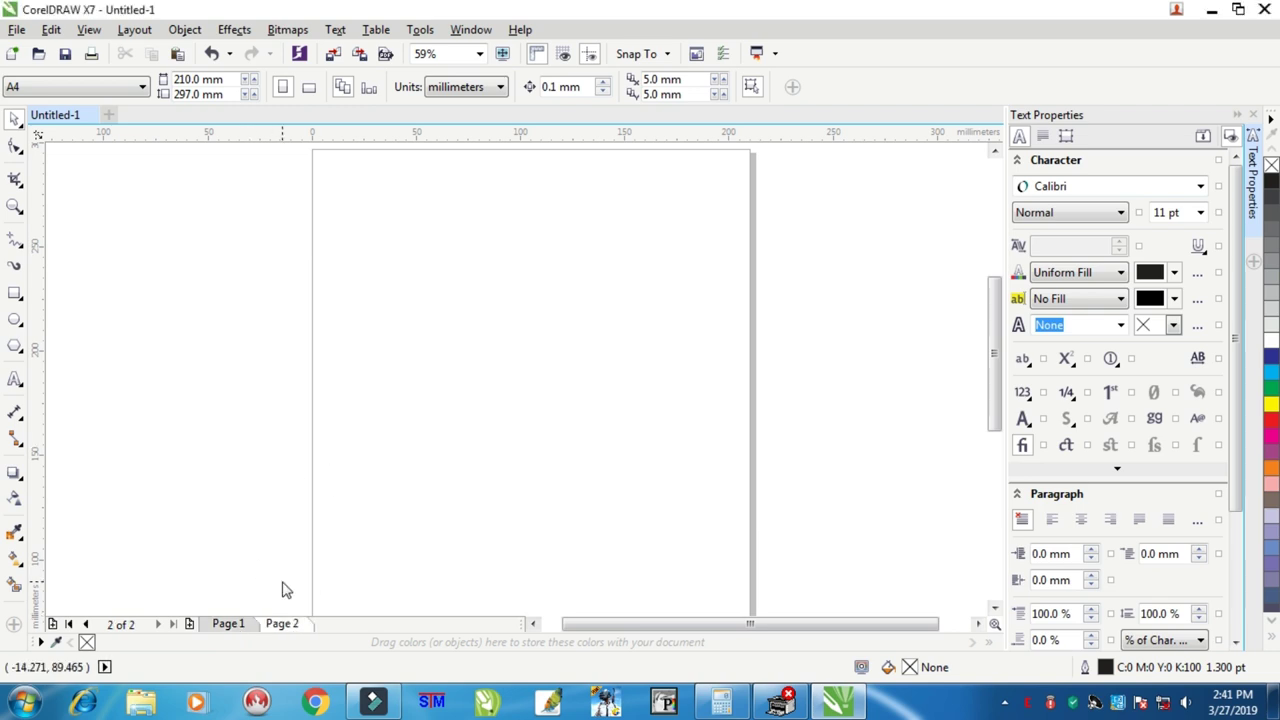
key("Page_Down")
key("Page_Down")
key("Return")
key("Page_Down")
key("Return")
key("Page_Down")
key("Return")
key("Page_Down")
key("Return")
Step: Insert one more A4 page after page 6
key("Page_Down")
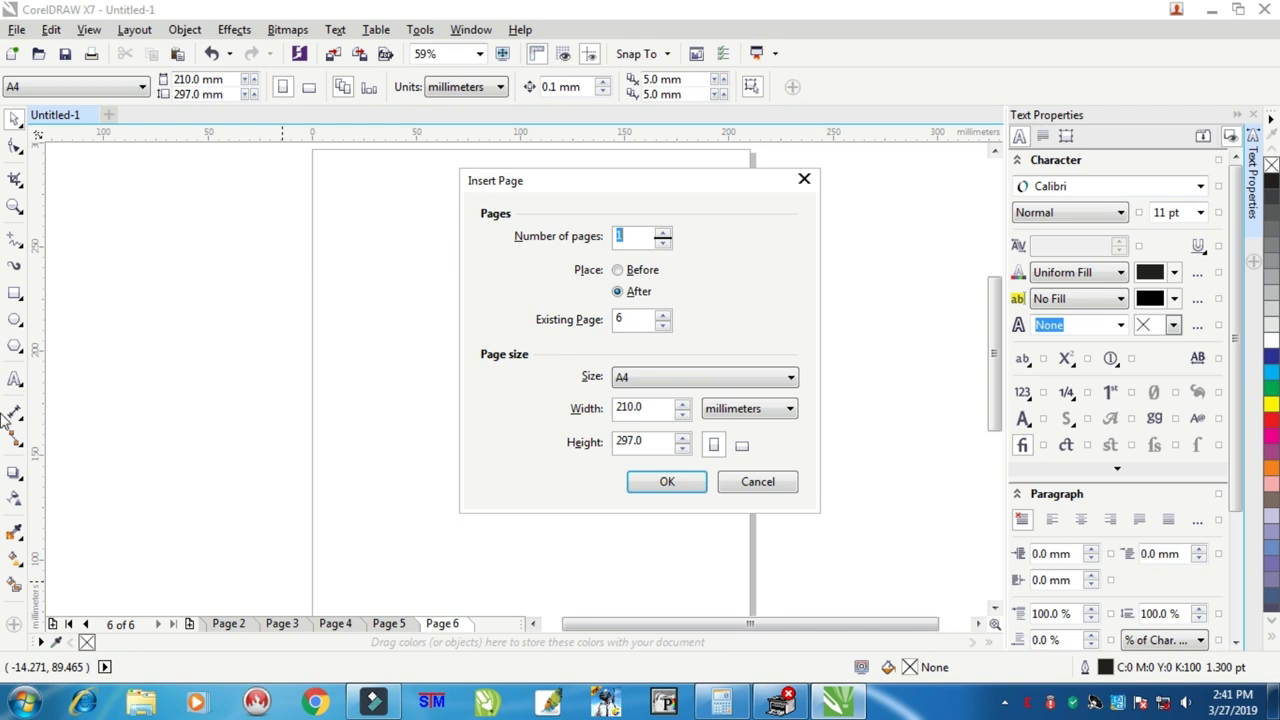
left_click(666, 485)
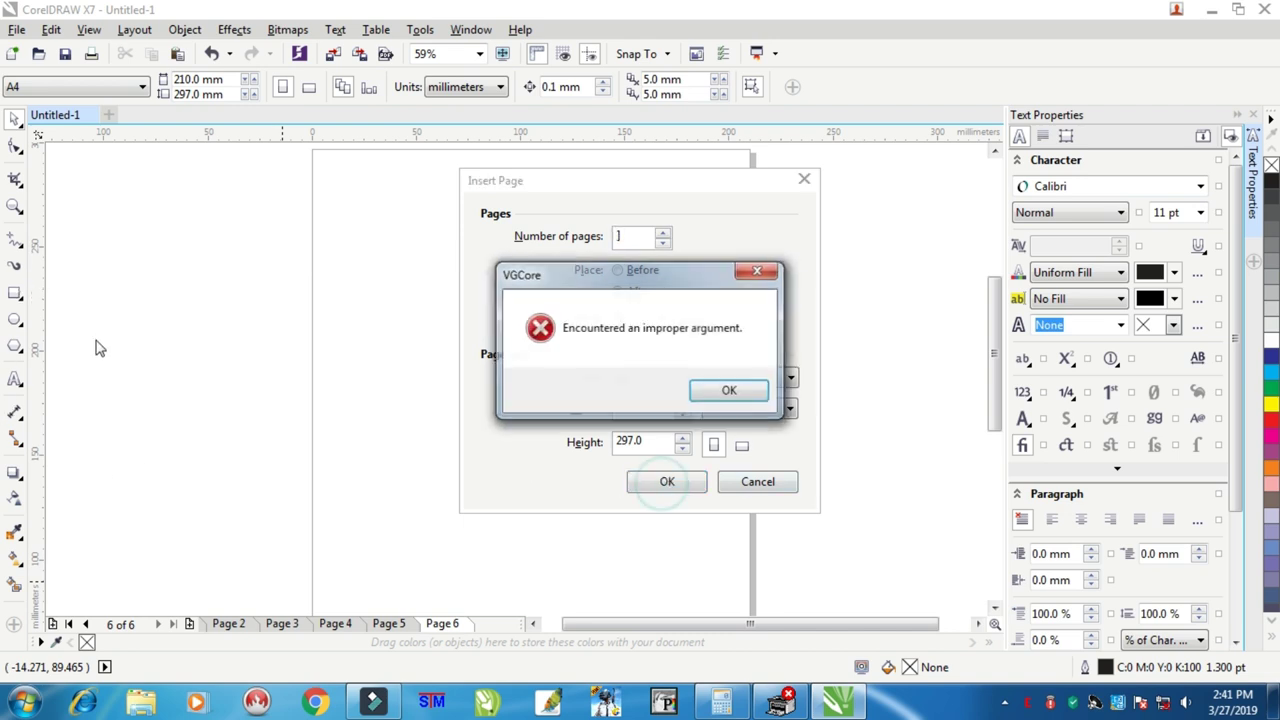
left_click(726, 388)
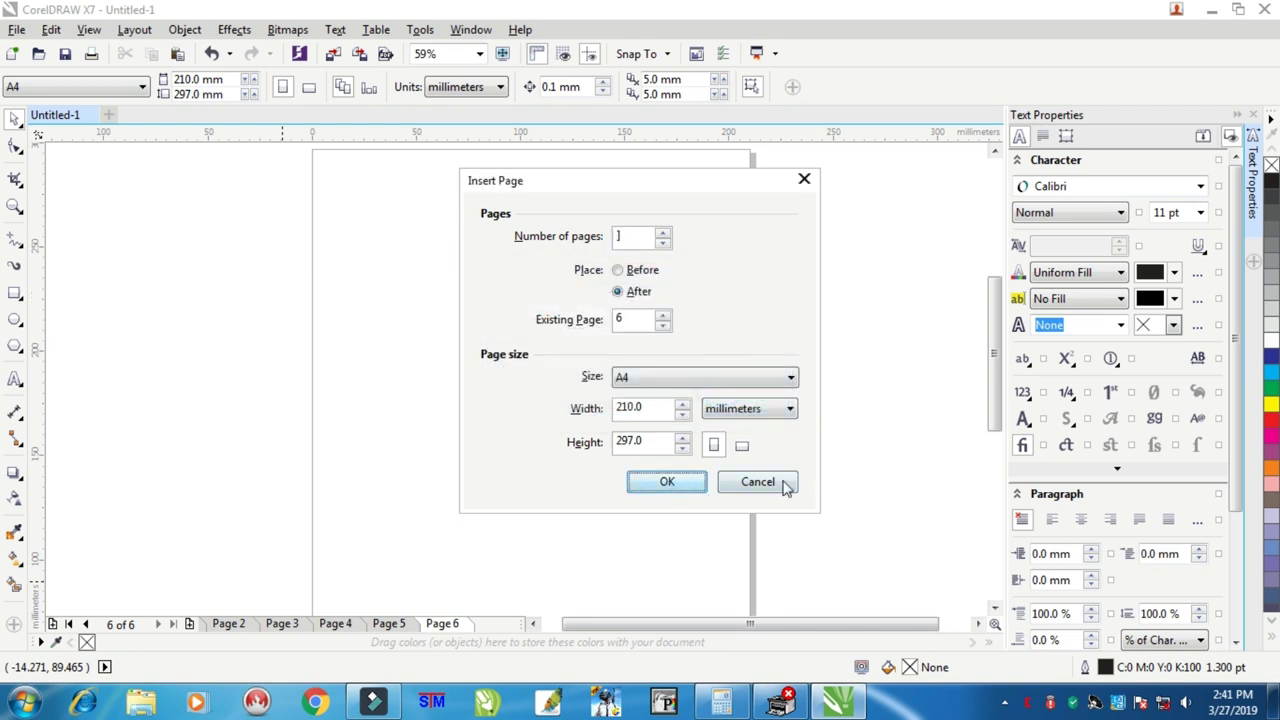
double_click(632, 237)
type("1")
key("Return")
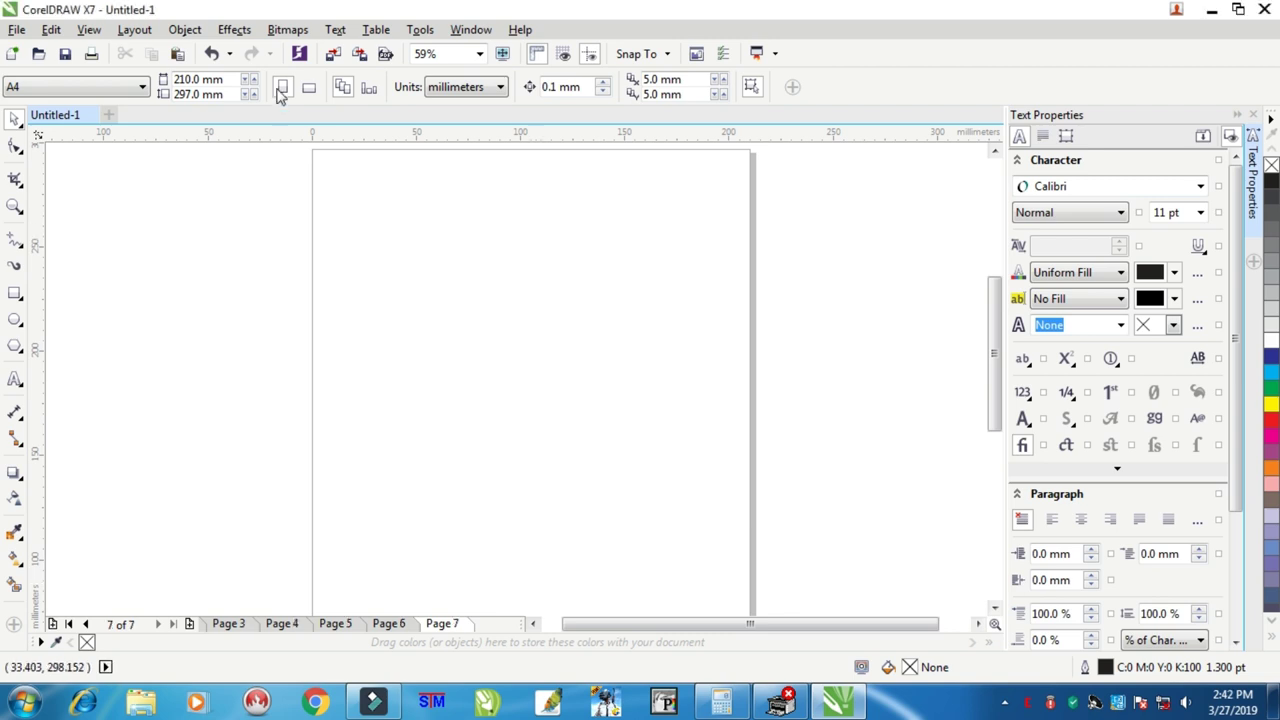
Step: Draw a rectangle about 115 by 95 mm on the upper part of page 7
left_click(14, 293)
left_click_drag(422, 226, 662, 424)
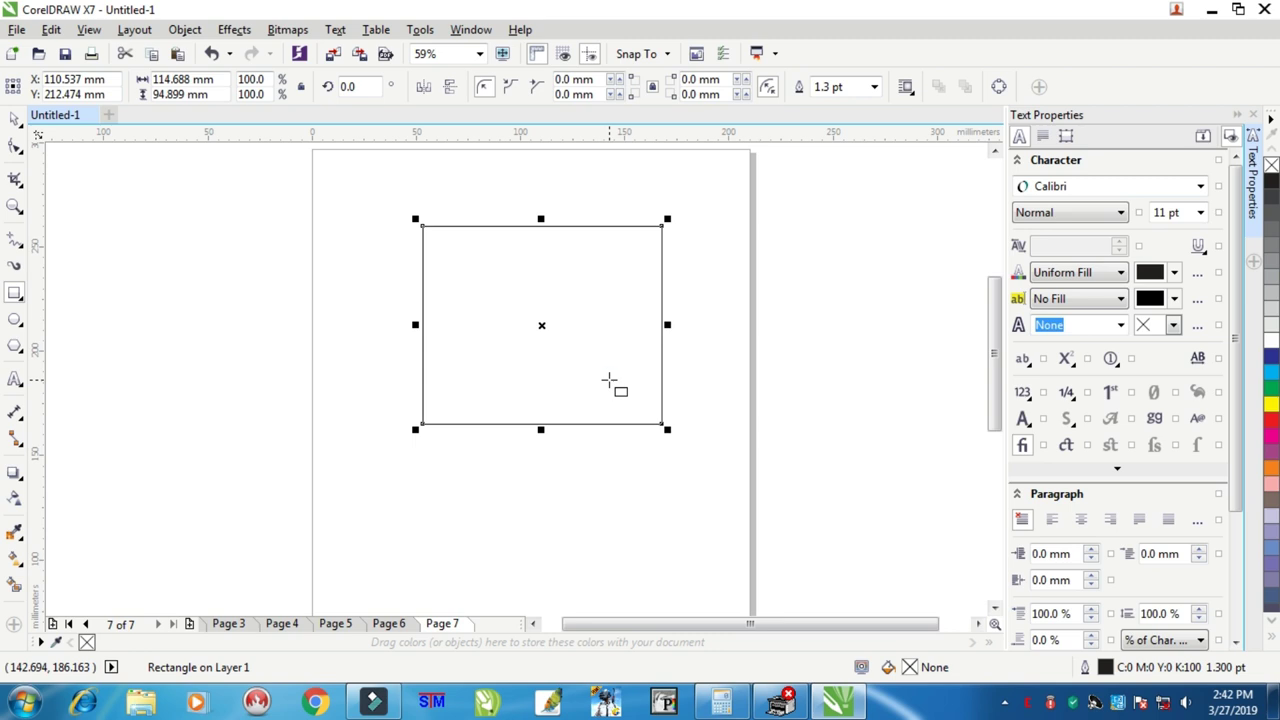
Step: Enter page 7 as the print range in the print settings, leave without printing and deselect the rectangle
key("ctrl+p")
left_click(503, 404)
type("5")
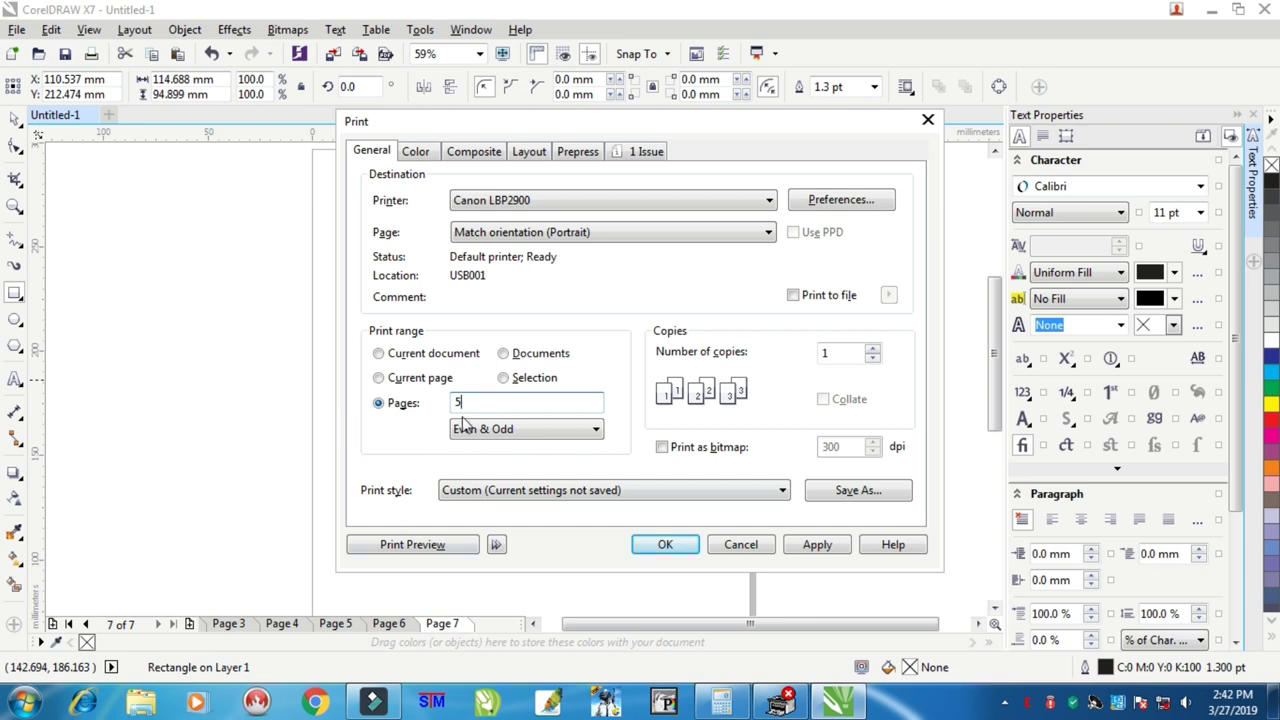
key("BackSpace")
type("7")
left_click(928, 119)
left_click(231, 210)
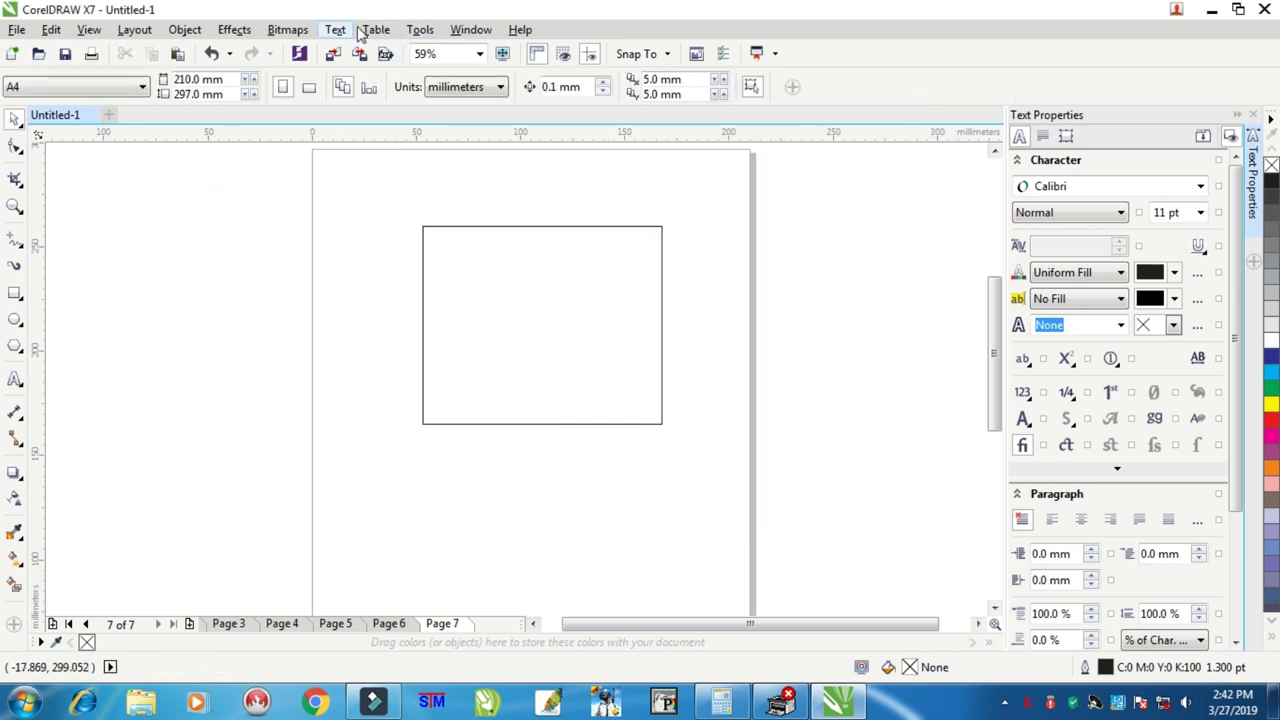
Step: Enable Print only current page by default in the global Printing options
left_click(418, 30)
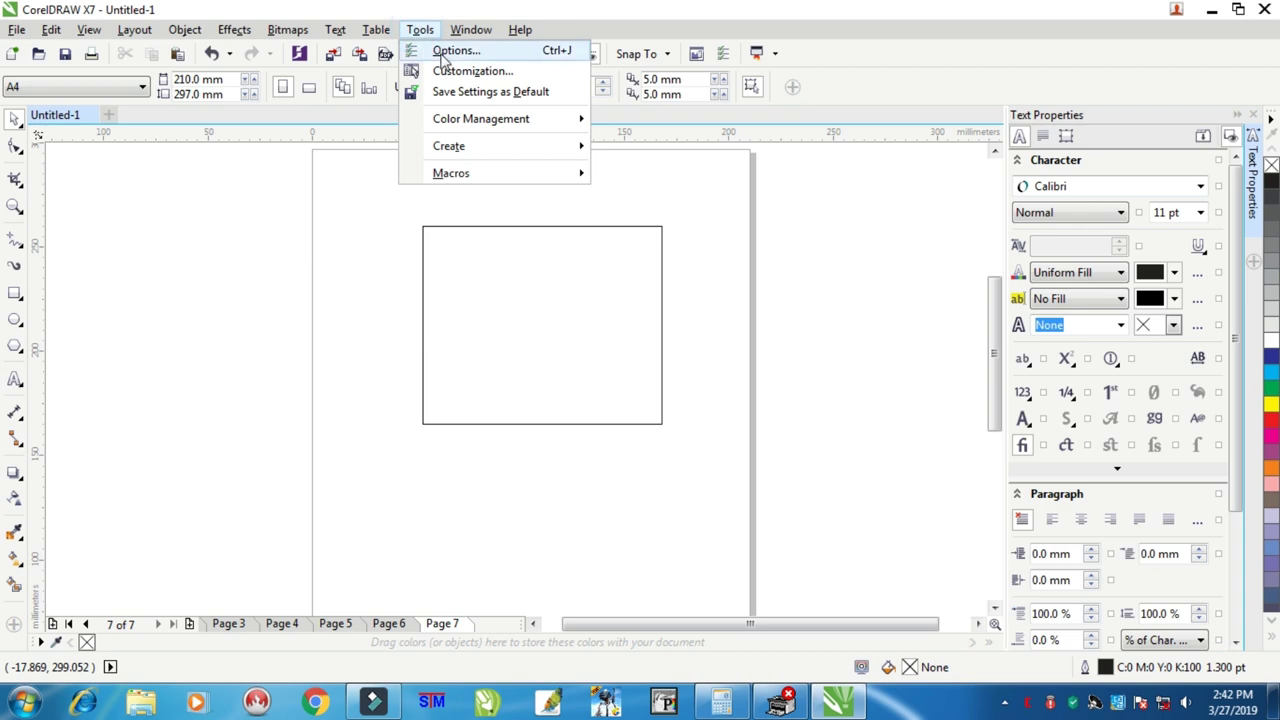
left_click(445, 50)
left_click_drag(732, 92, 682, 82)
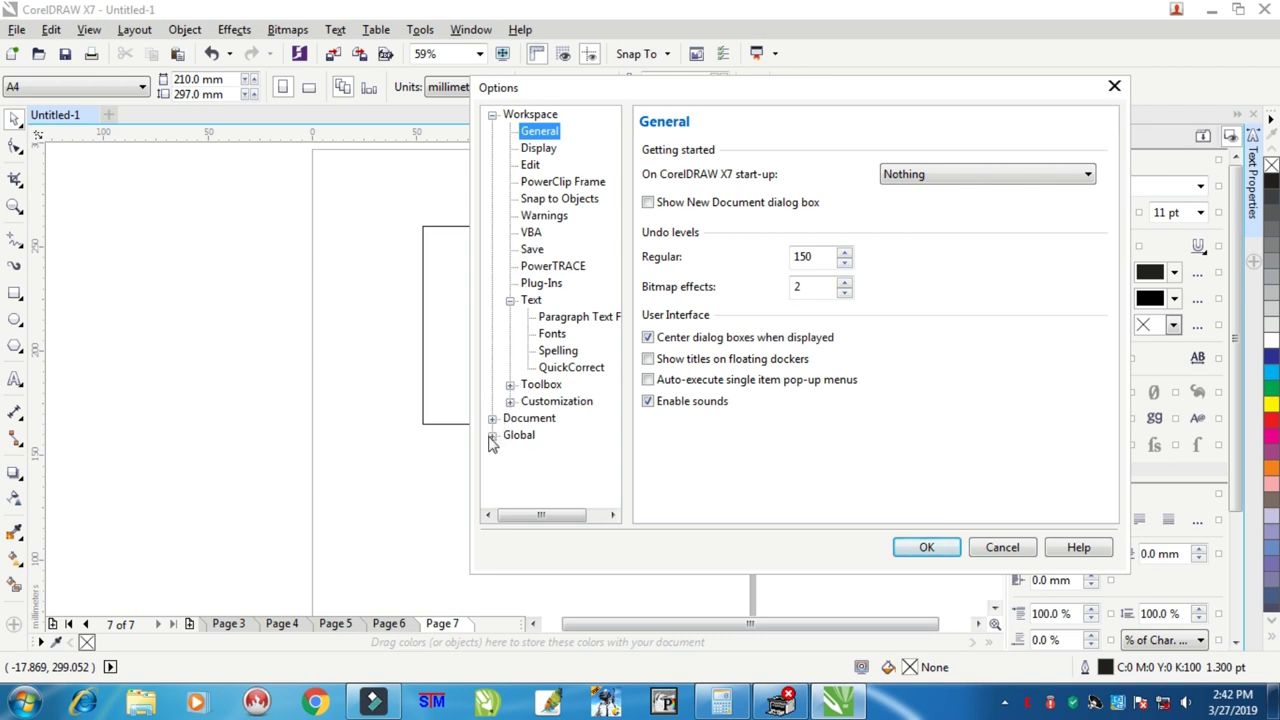
left_click(492, 436)
left_click(543, 434)
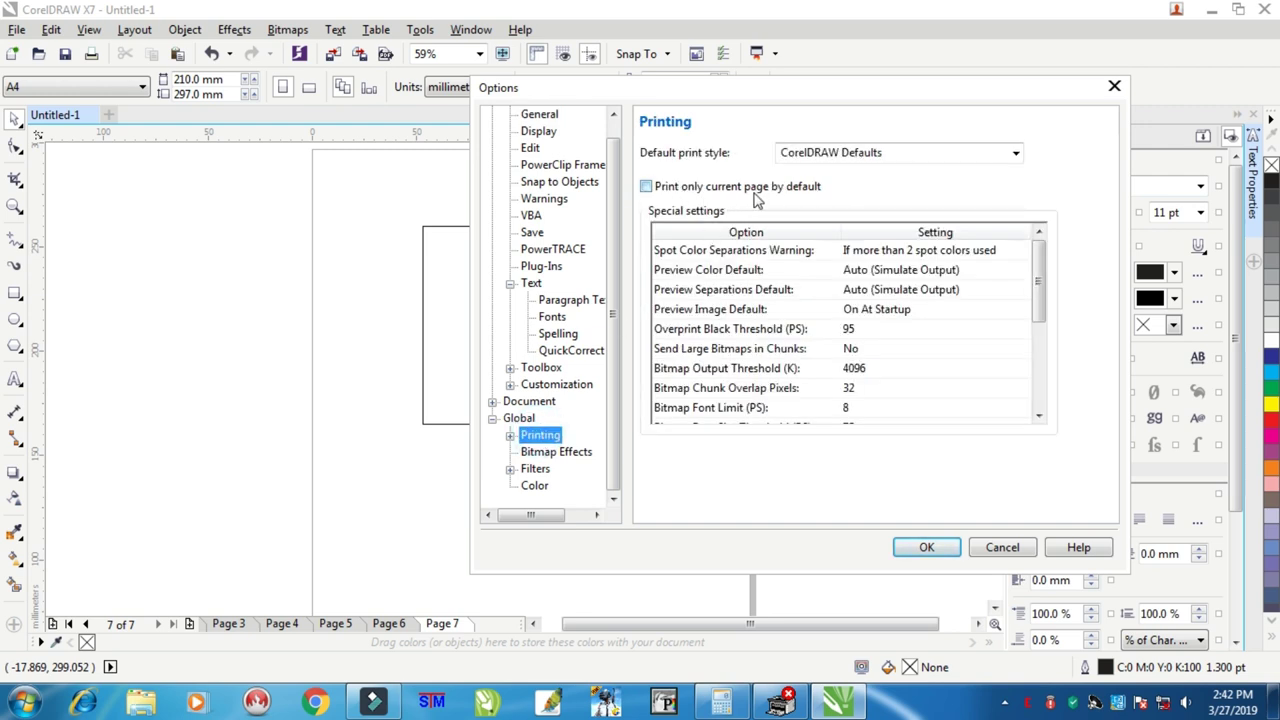
left_click(646, 187)
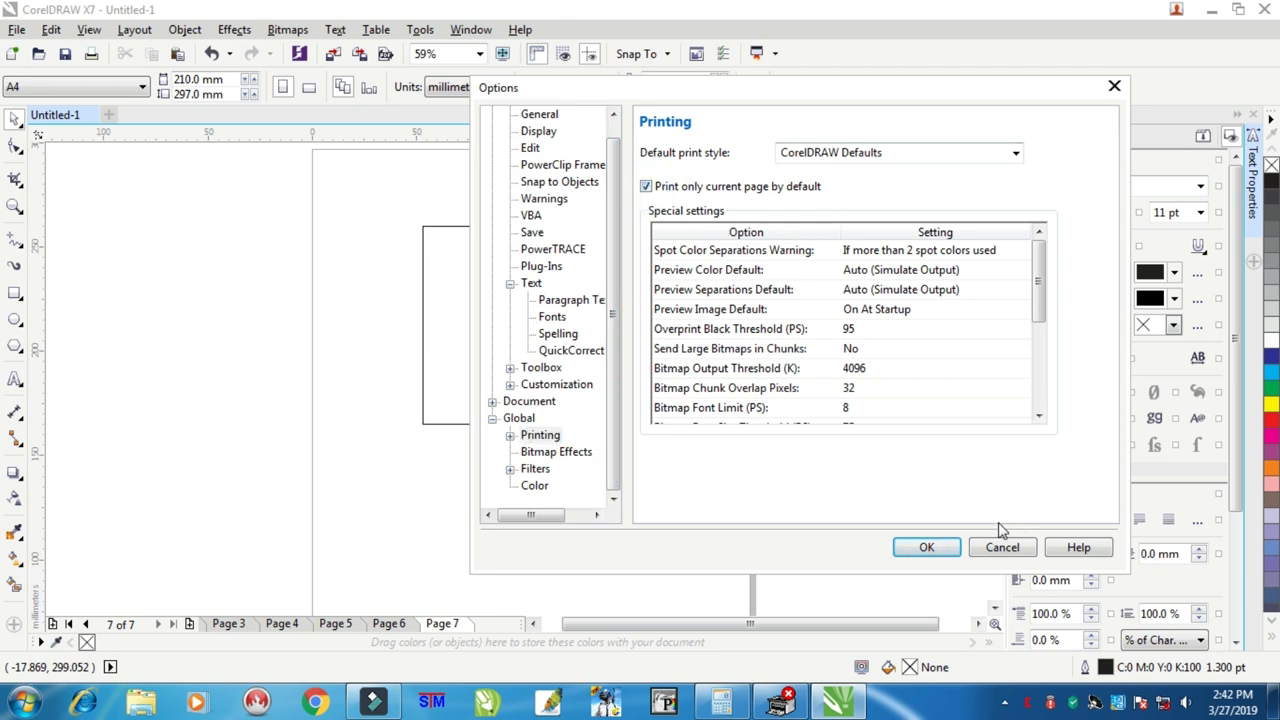
left_click(929, 546)
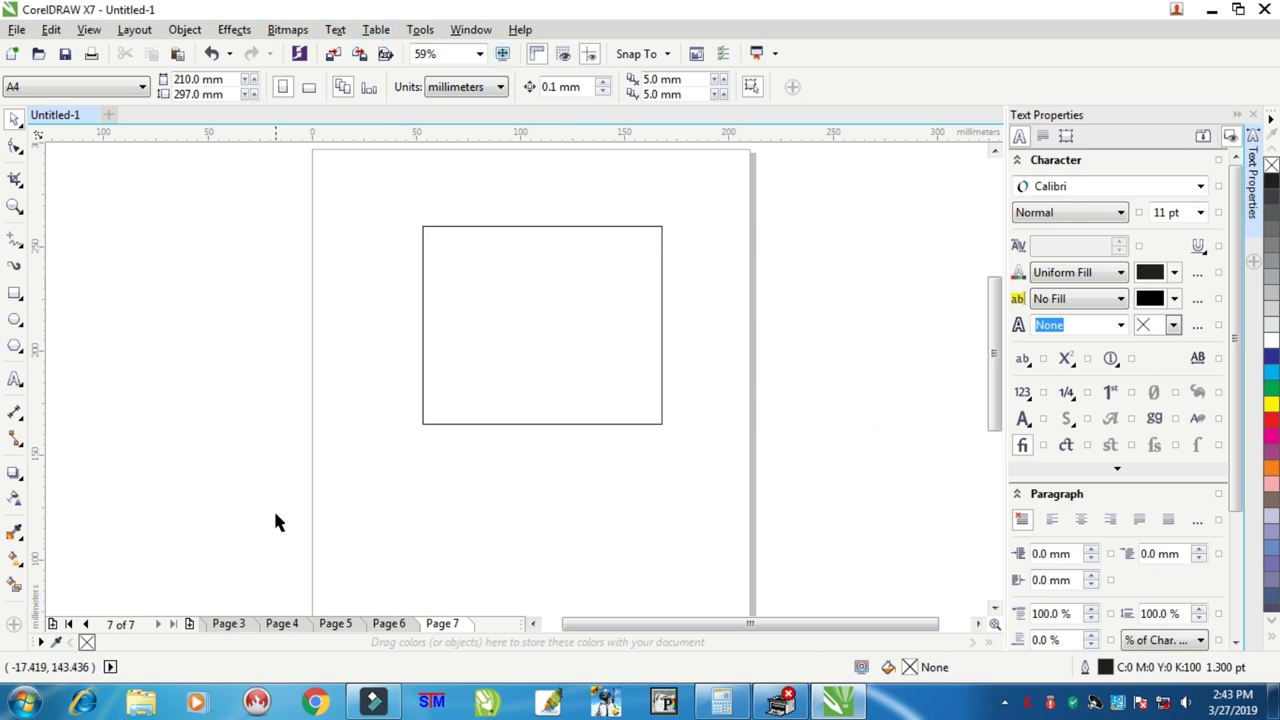
Step: Check the print range in the print settings from page 4 and again from page 7, leaving both times without printing
left_click(287, 624)
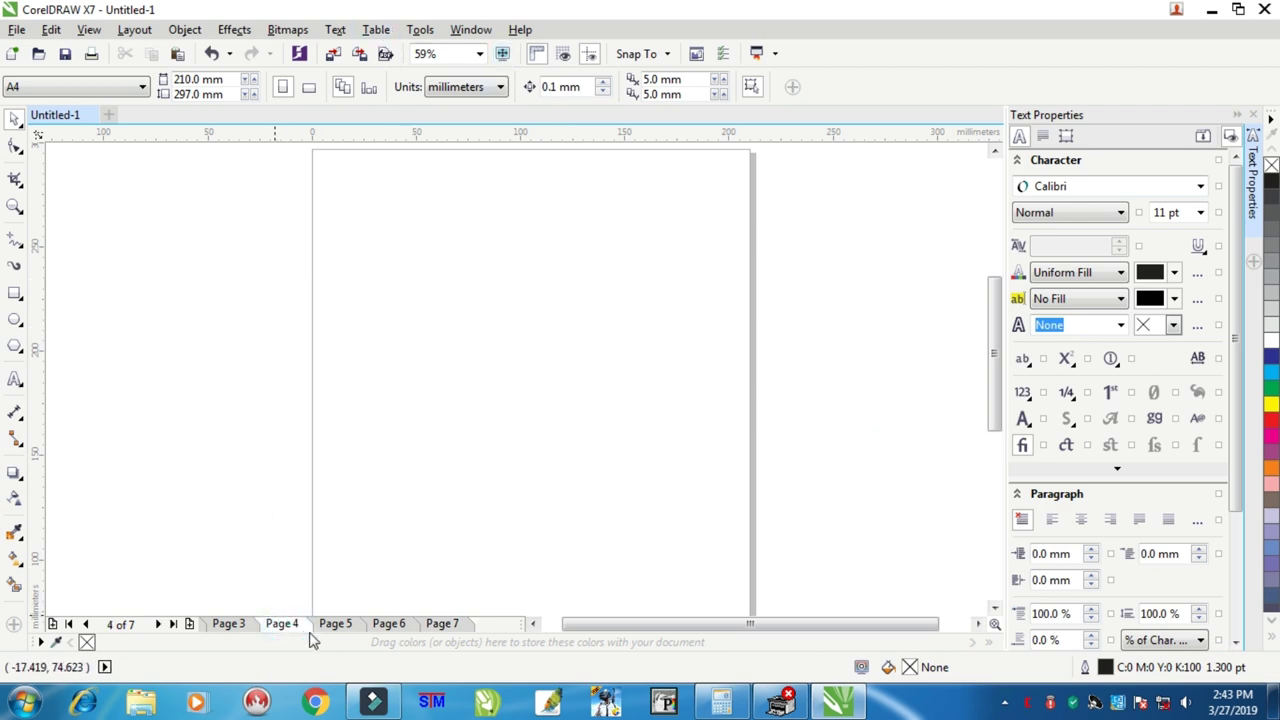
key("ctrl+p")
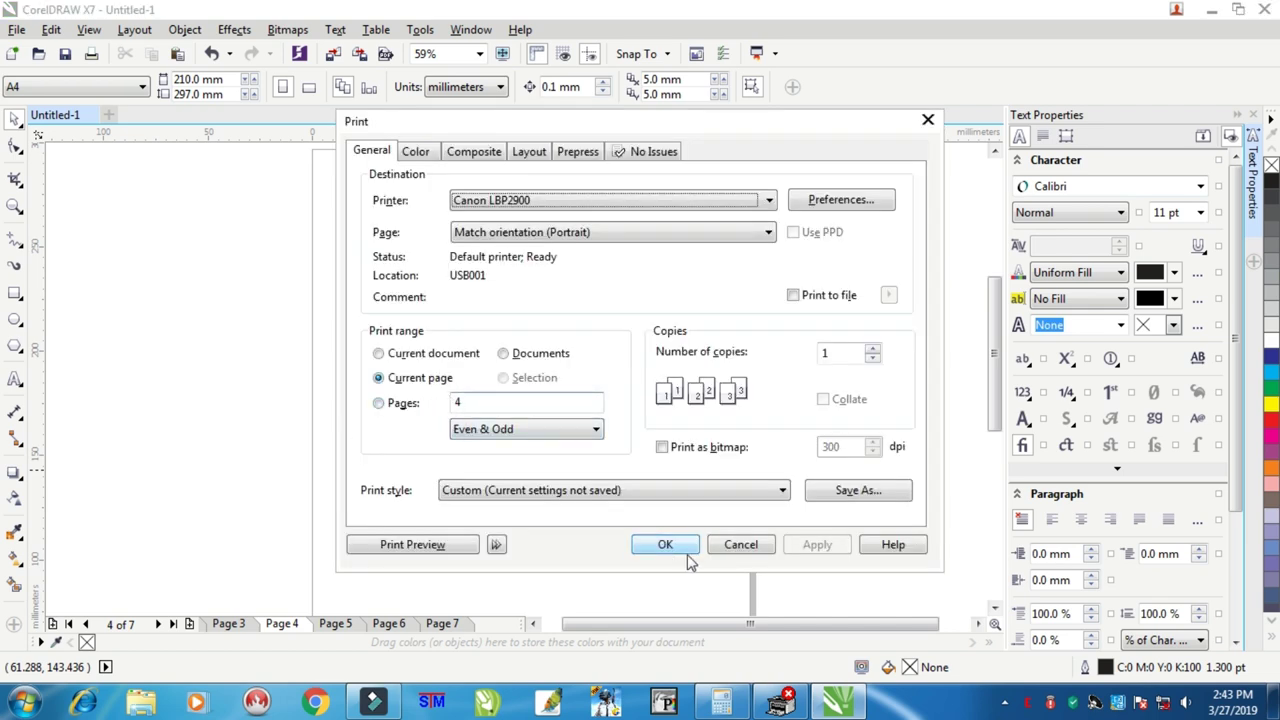
left_click(758, 550)
left_click(458, 623)
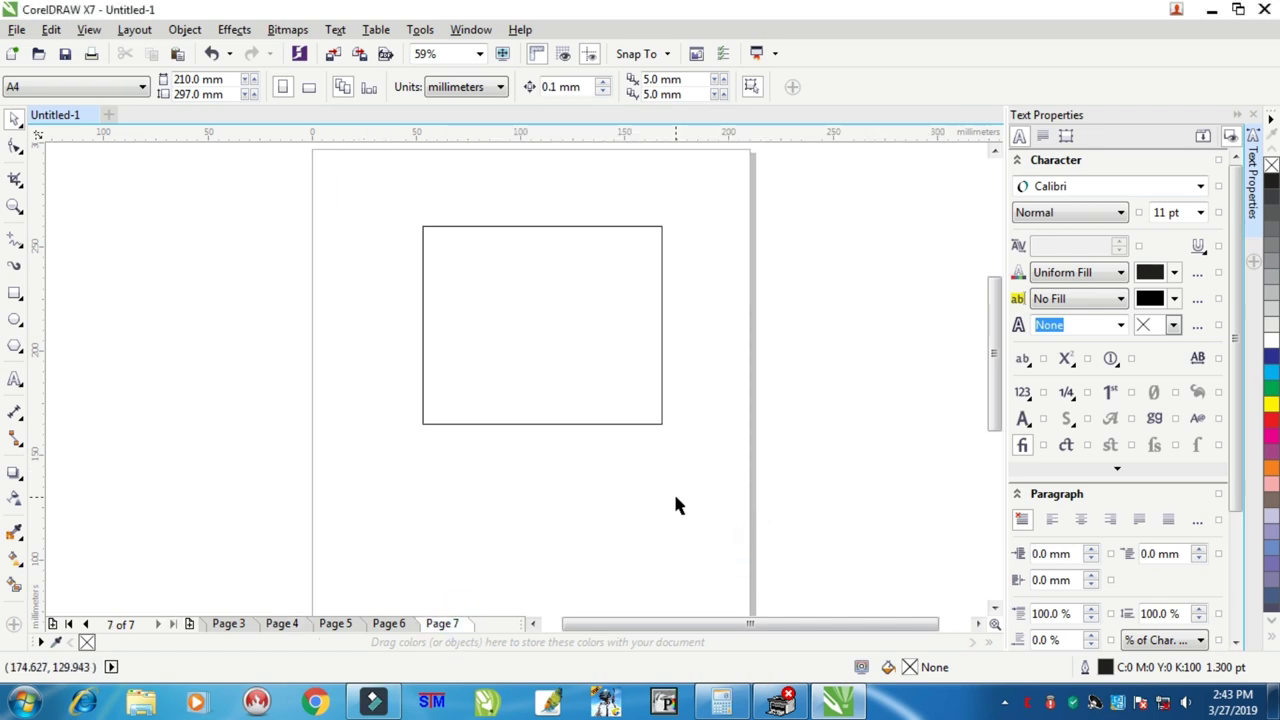
key("ctrl+p")
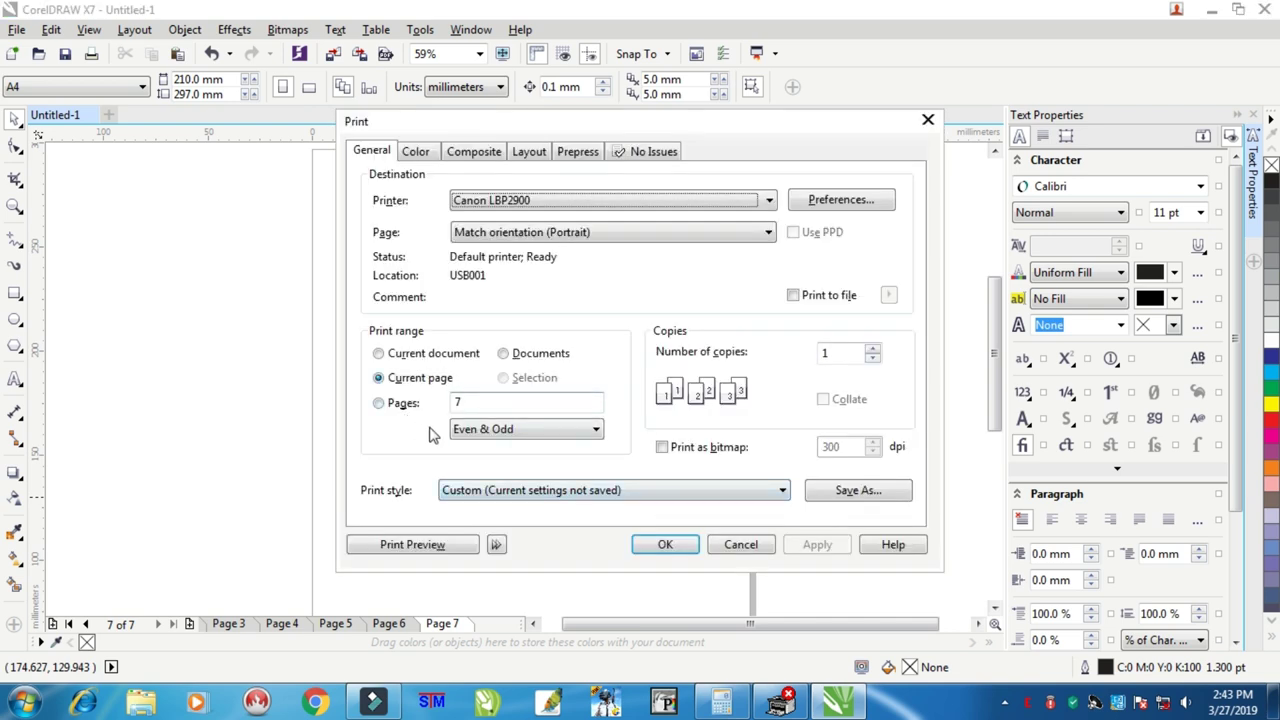
left_click(742, 550)
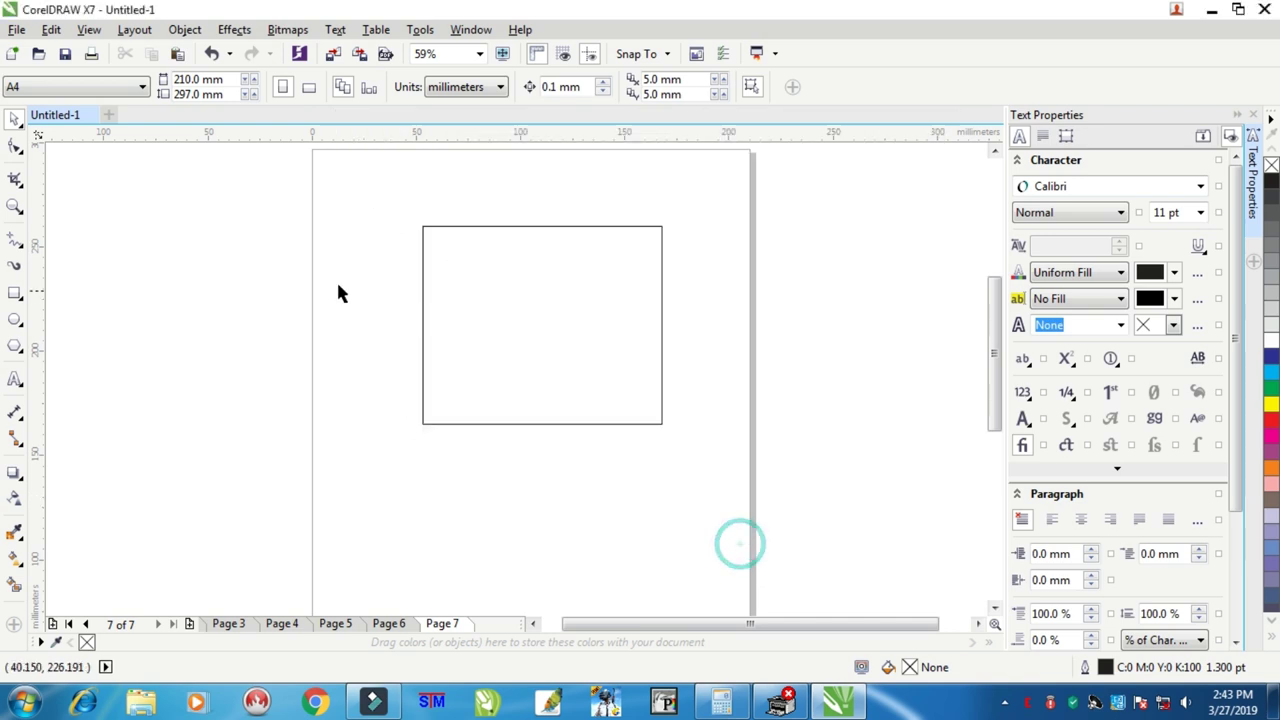
Step: Save the current settings as the default
left_click(419, 31)
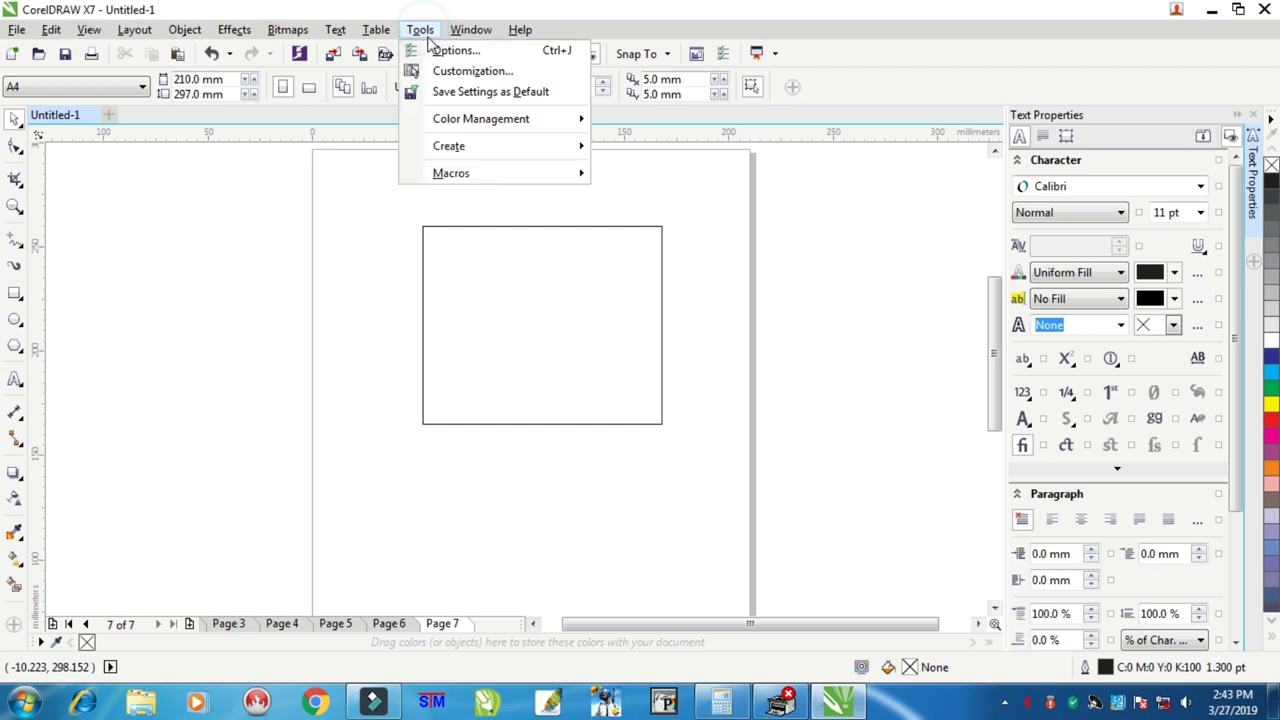
left_click(548, 100)
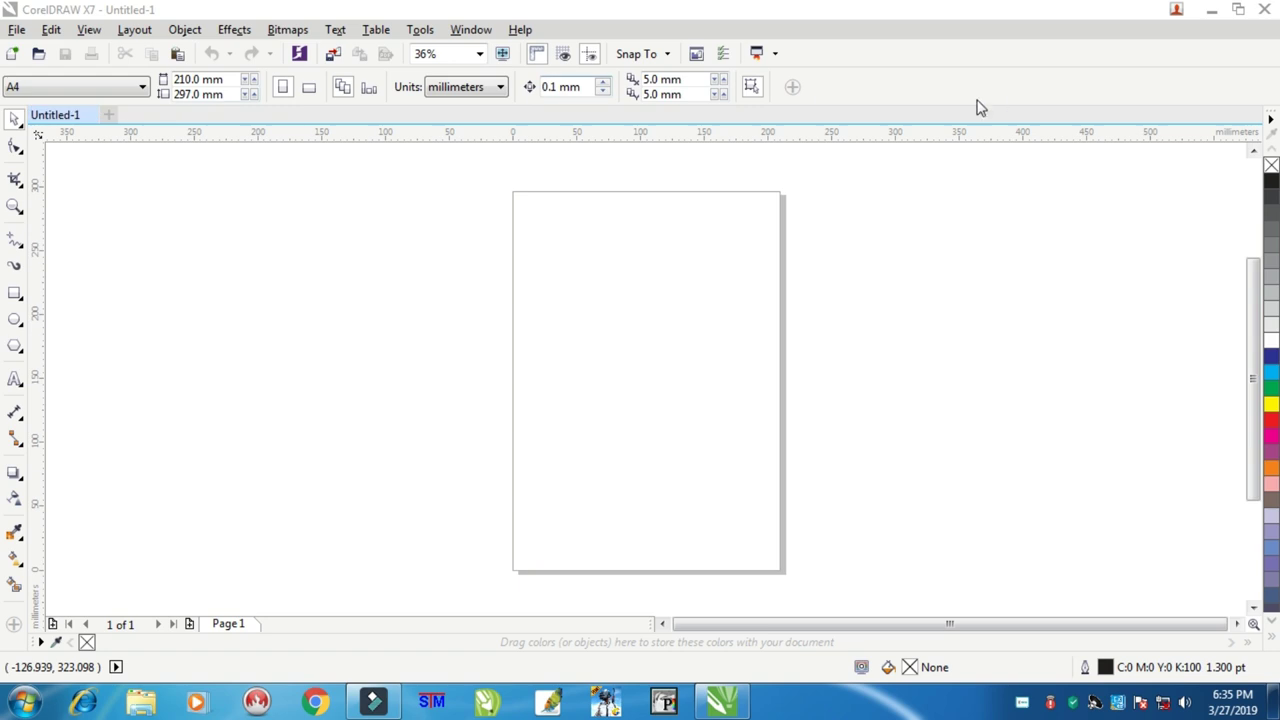
Step: Close the open document and create a new blank A4 document
left_click(191, 174)
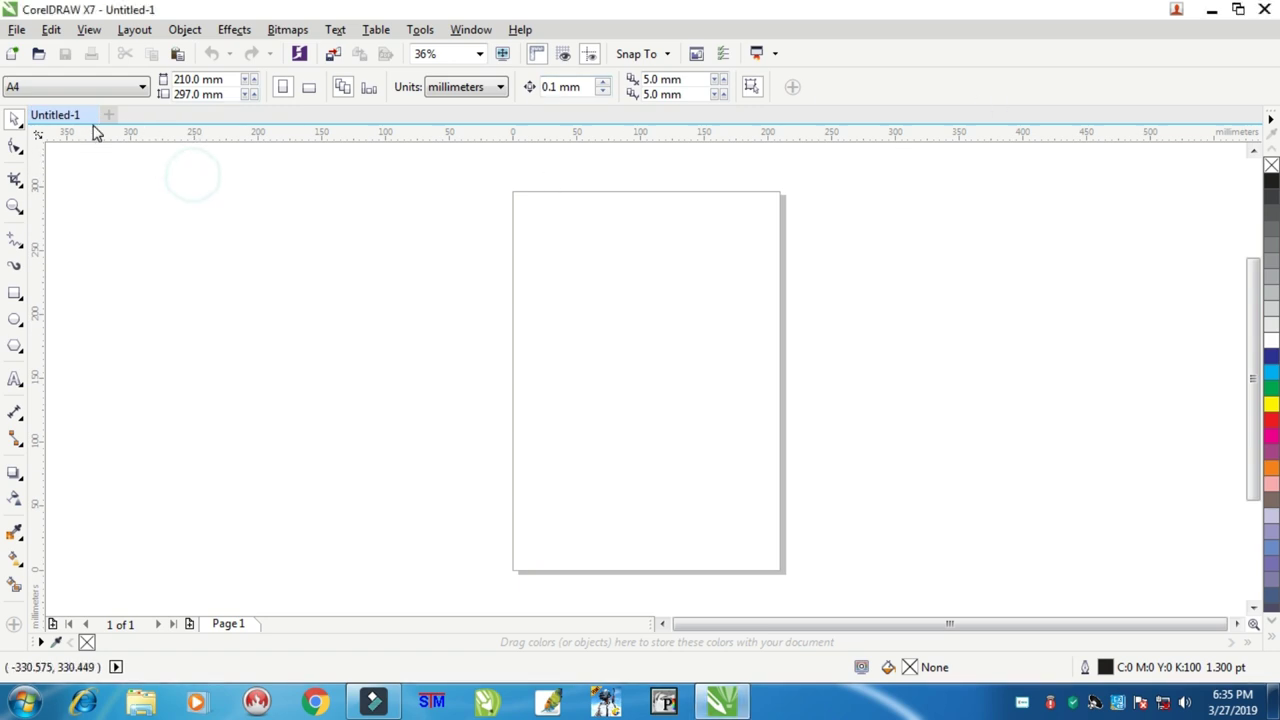
left_click(92, 114)
left_click(186, 244)
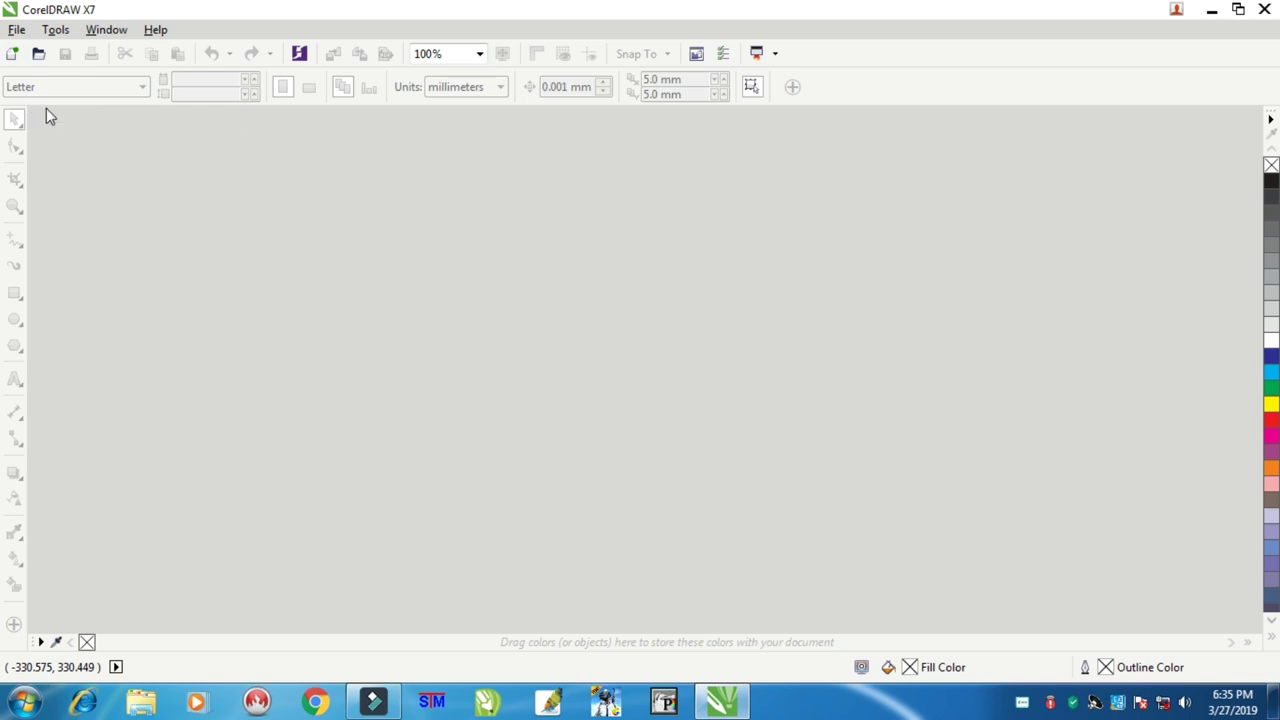
left_click(13, 56)
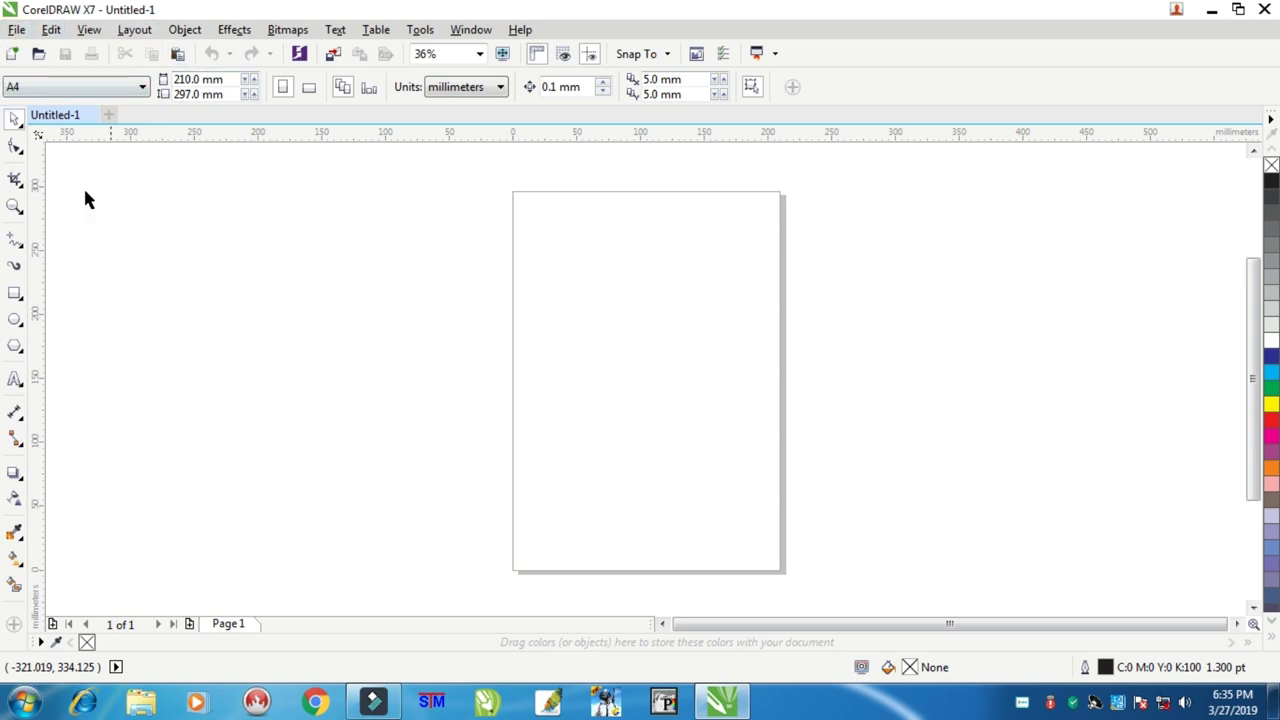
Step: Draw a rectangle about 126 by 93 mm on the upper part of the page and inspect its outline pen settings
left_click(16, 293)
left_click_drag(544, 231, 706, 351)
scroll(603, 231, "up", 3)
key("F12")
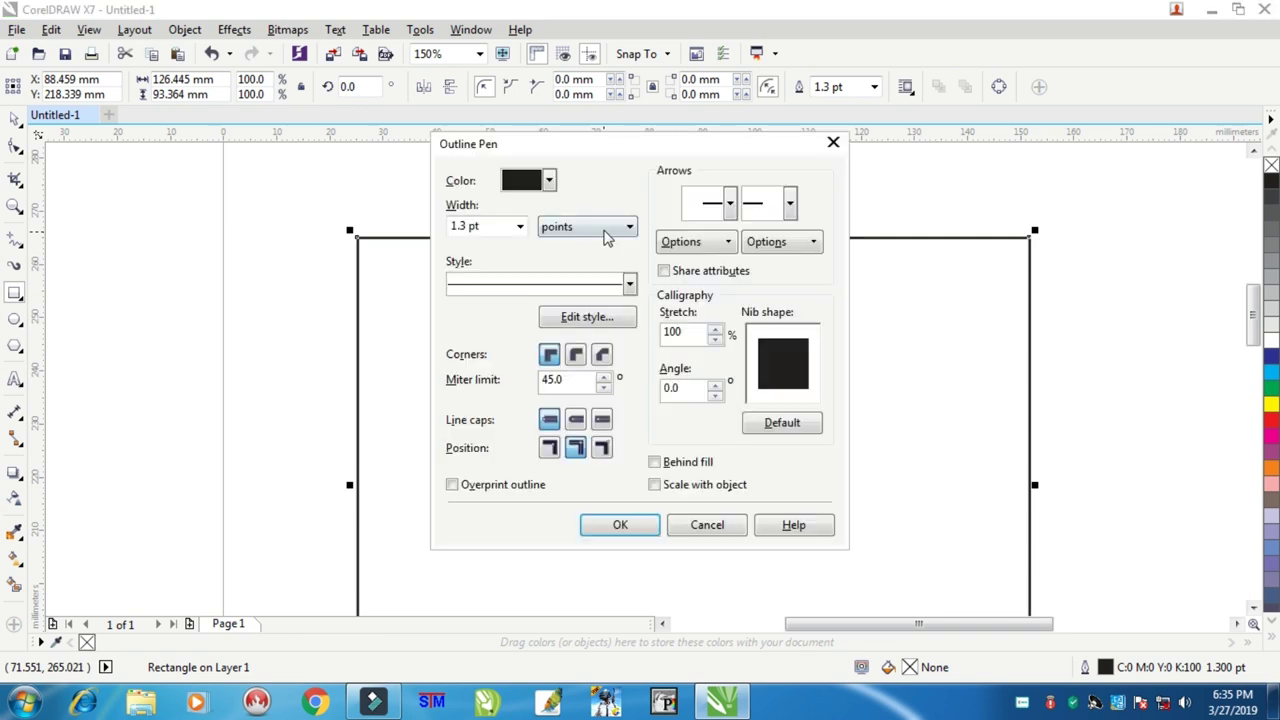
left_click(833, 142)
Step: Draw a paragraph text frame about 100 by 37 mm inside the upper part of the rectangle
left_click(16, 381)
left_click(651, 353)
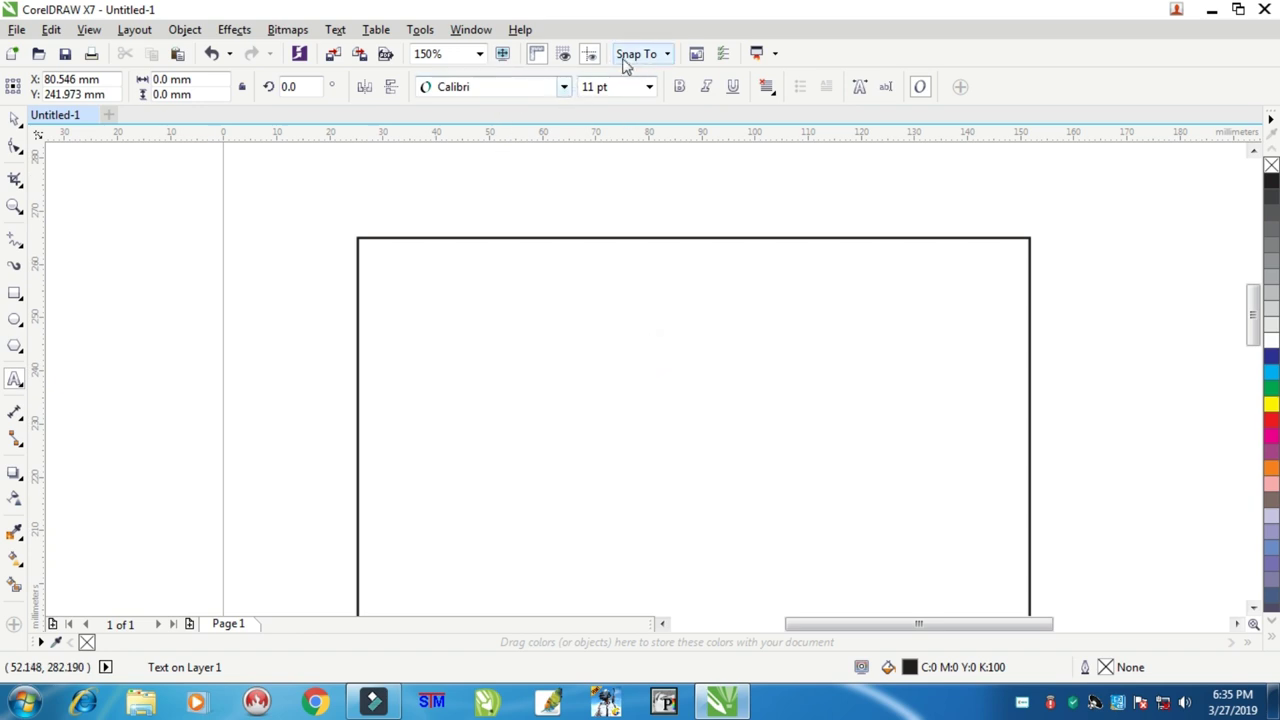
left_click_drag(420, 284, 950, 483)
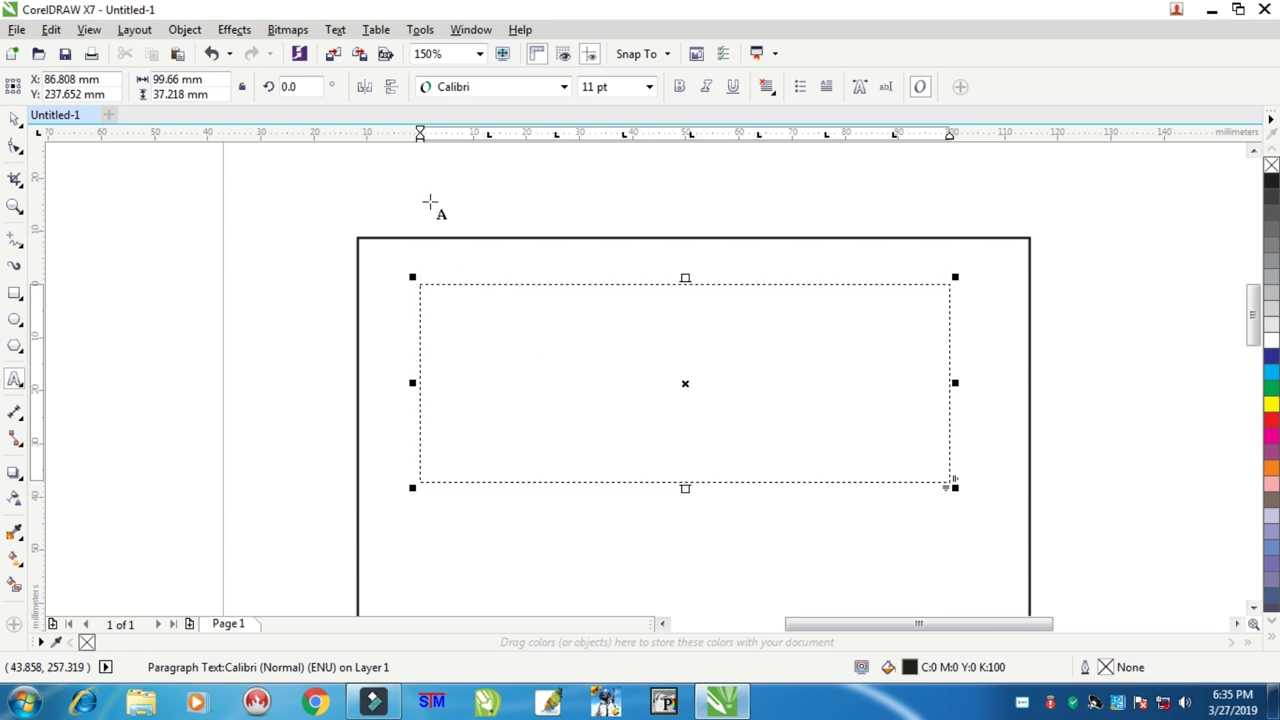